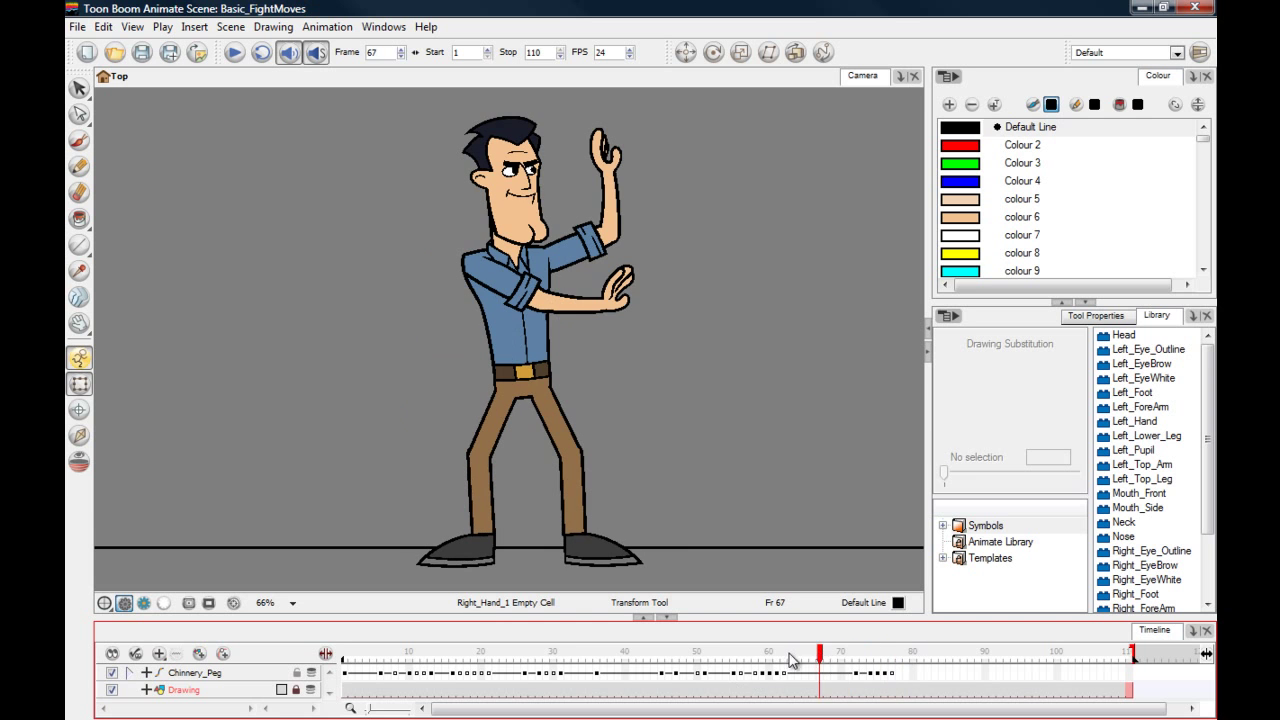
# Preview the fight animation, then scrub the timeline from frame 70 to around frame 76.
pyautogui.click(235, 55)
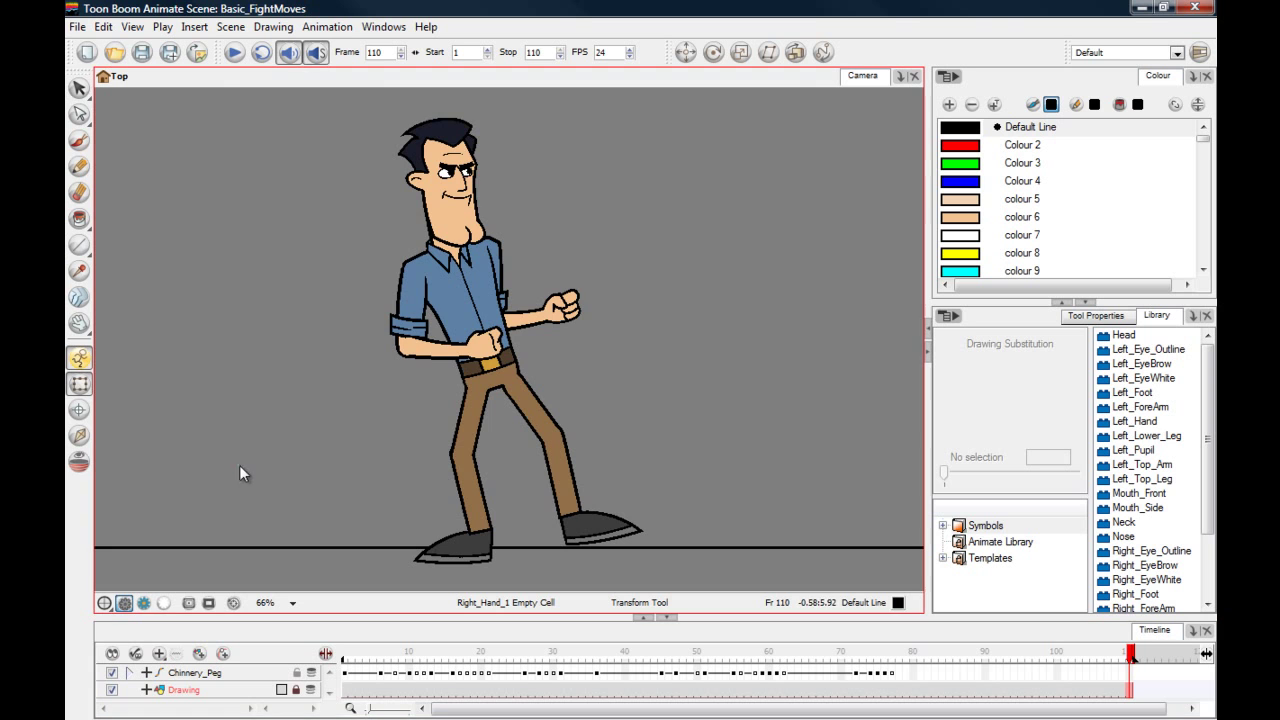
pyautogui.click(845, 655)
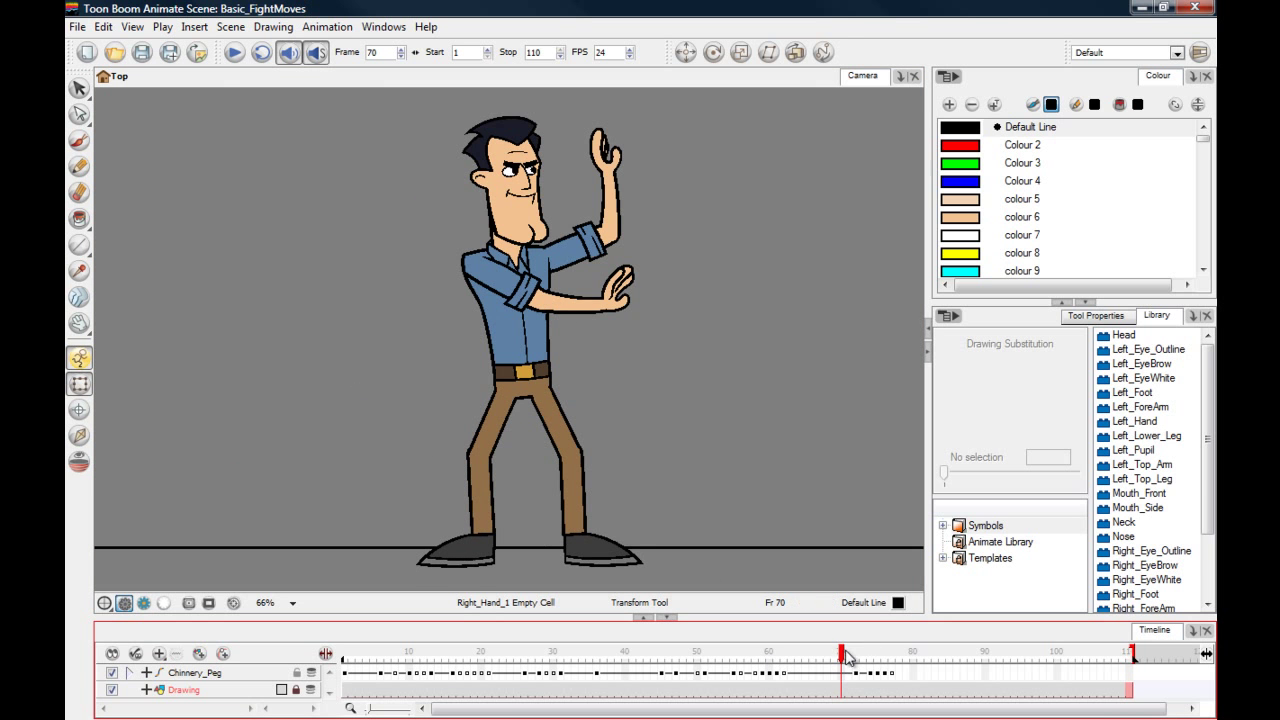
pyautogui.moveTo(843, 655); pyautogui.dragTo(896, 654)
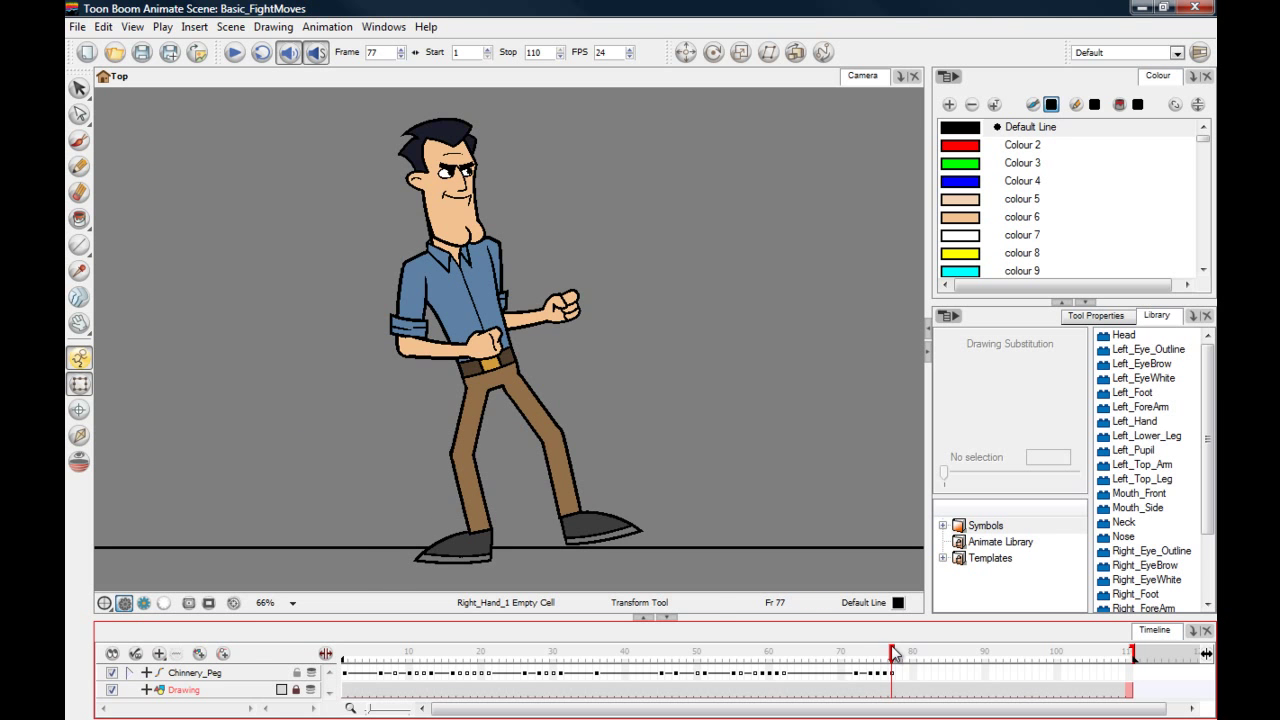
pyautogui.moveTo(891, 652)
pyautogui.mouseDown()
pyautogui.moveTo(857, 652)
pyautogui.moveTo(895, 652)
pyautogui.mouseUp()
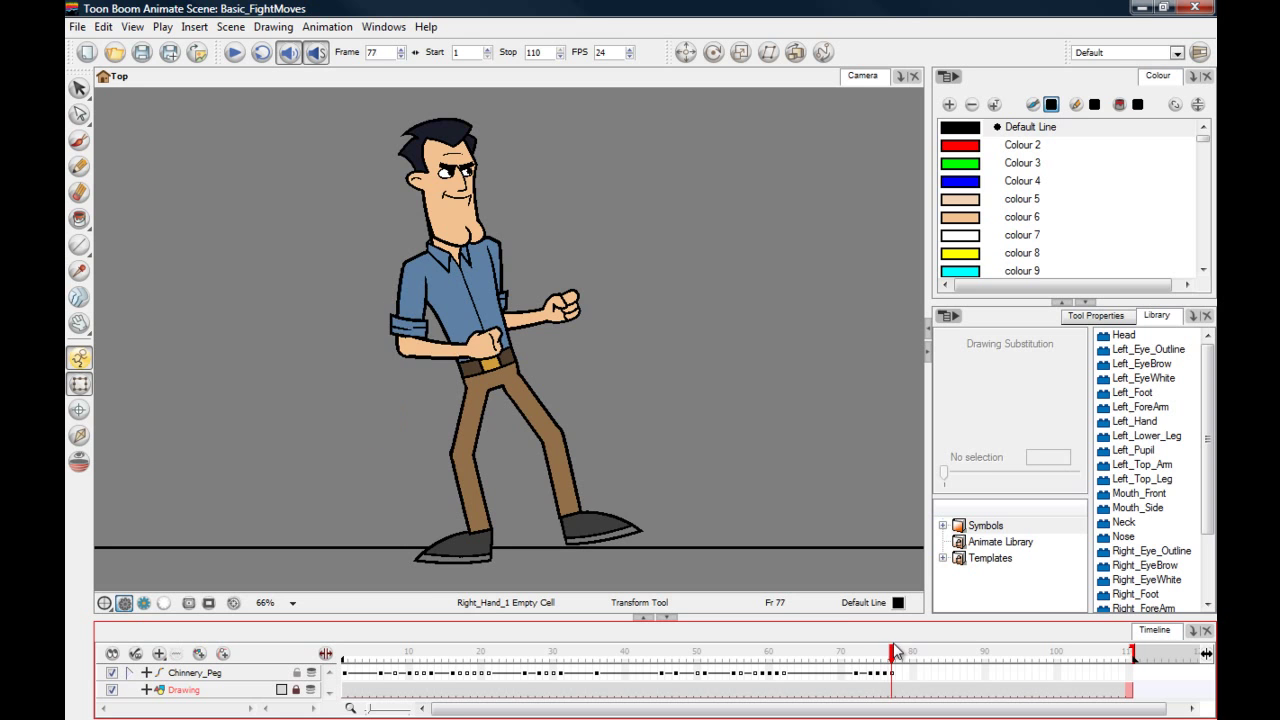
# At frame 77, rotate Left_Top_Leg up to horizontal and swing Left_Lower_Leg down to bend the knee.
pyautogui.click(538, 418)
pyautogui.press('Up')
pyautogui.press('Up')
pyautogui.press('Up')
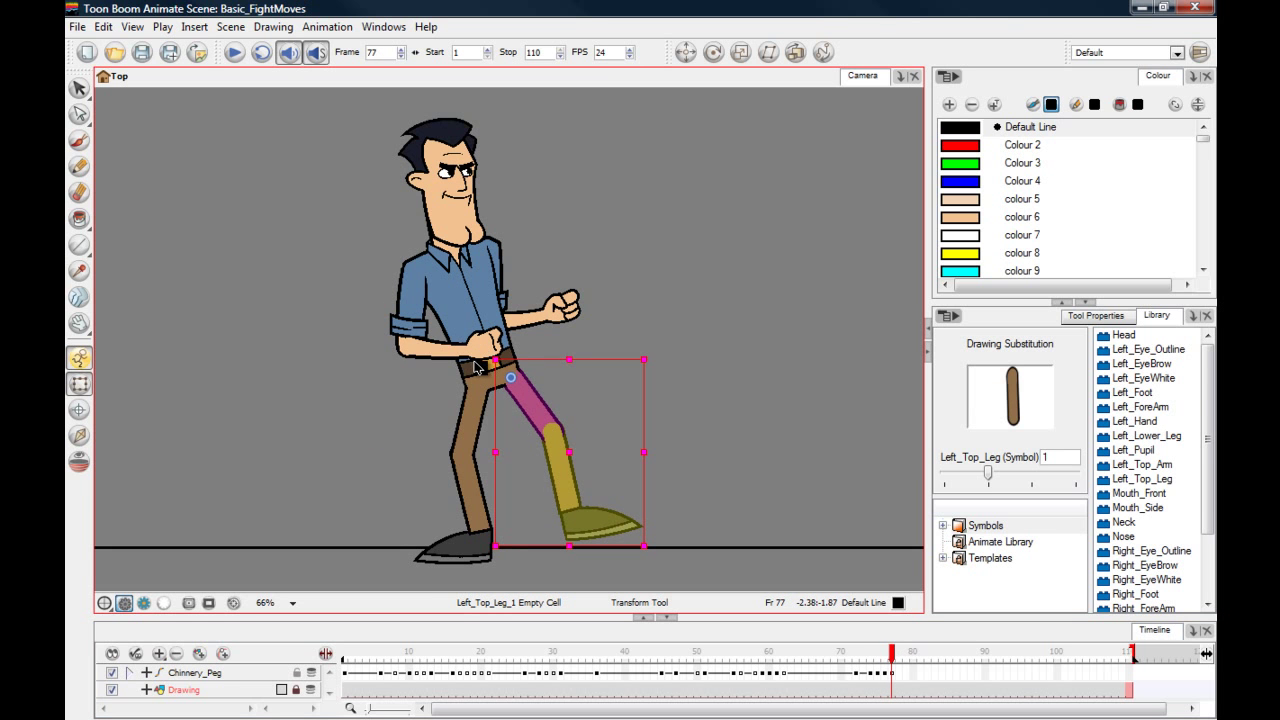
pyautogui.press('Left')
pyautogui.press('Left')
pyautogui.moveTo(482, 352); pyautogui.dragTo(470, 390)
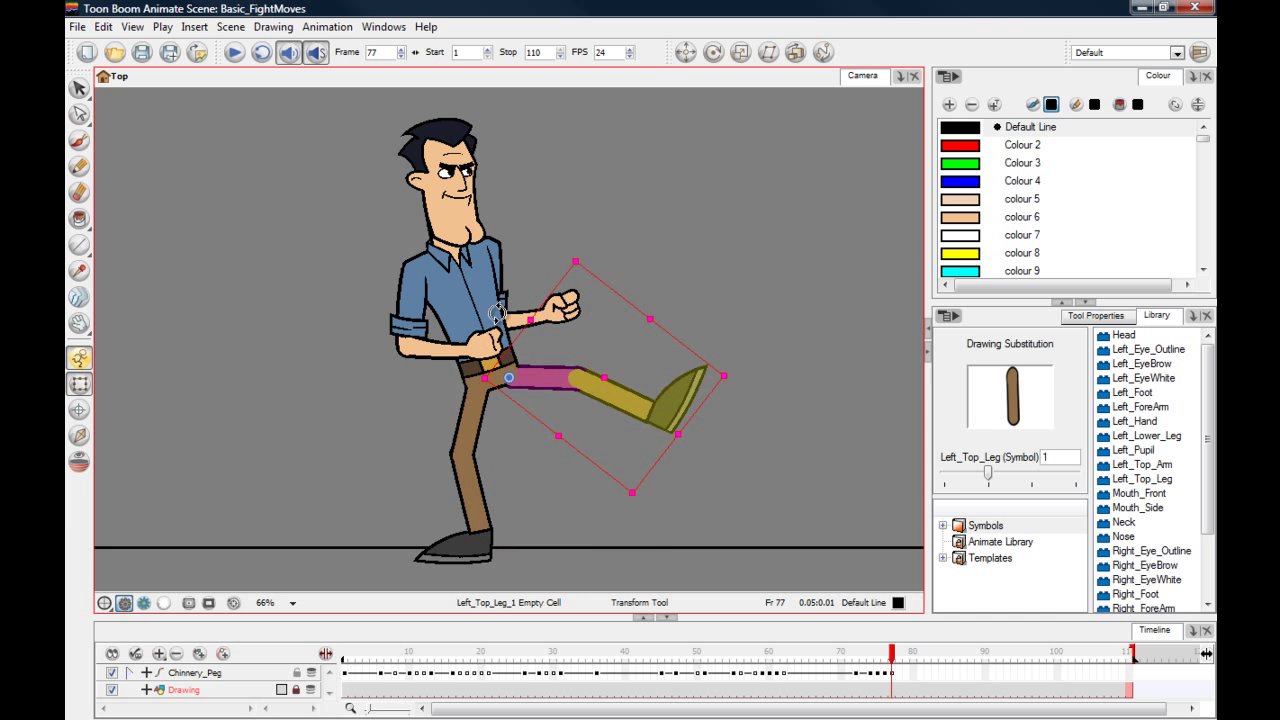
pyautogui.click(598, 388)
pyautogui.moveTo(548, 339); pyautogui.dragTo(640, 356)
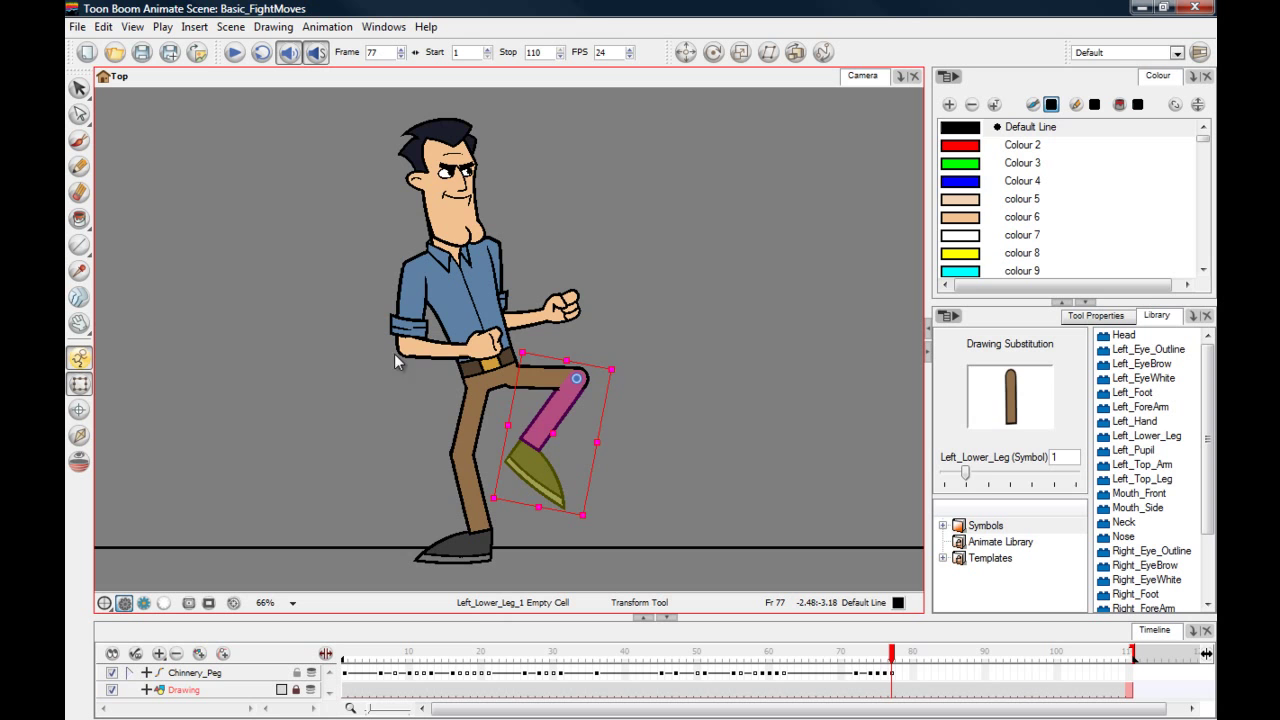
# Rotate Left_Foot clockwise to point downward, then review frames 71–78.
pyautogui.click(536, 384)
pyautogui.click(360, 358)
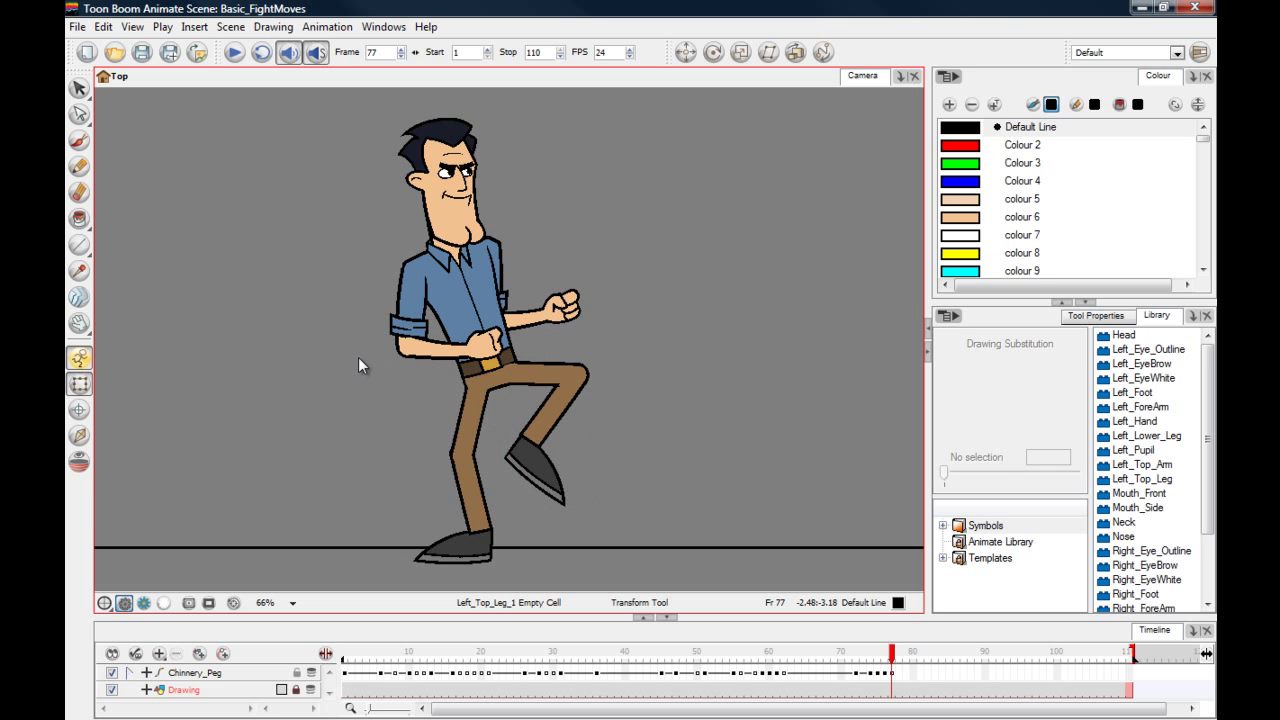
pyautogui.click(532, 460)
pyautogui.moveTo(494, 420); pyautogui.dragTo(512, 402)
pyautogui.click(327, 360)
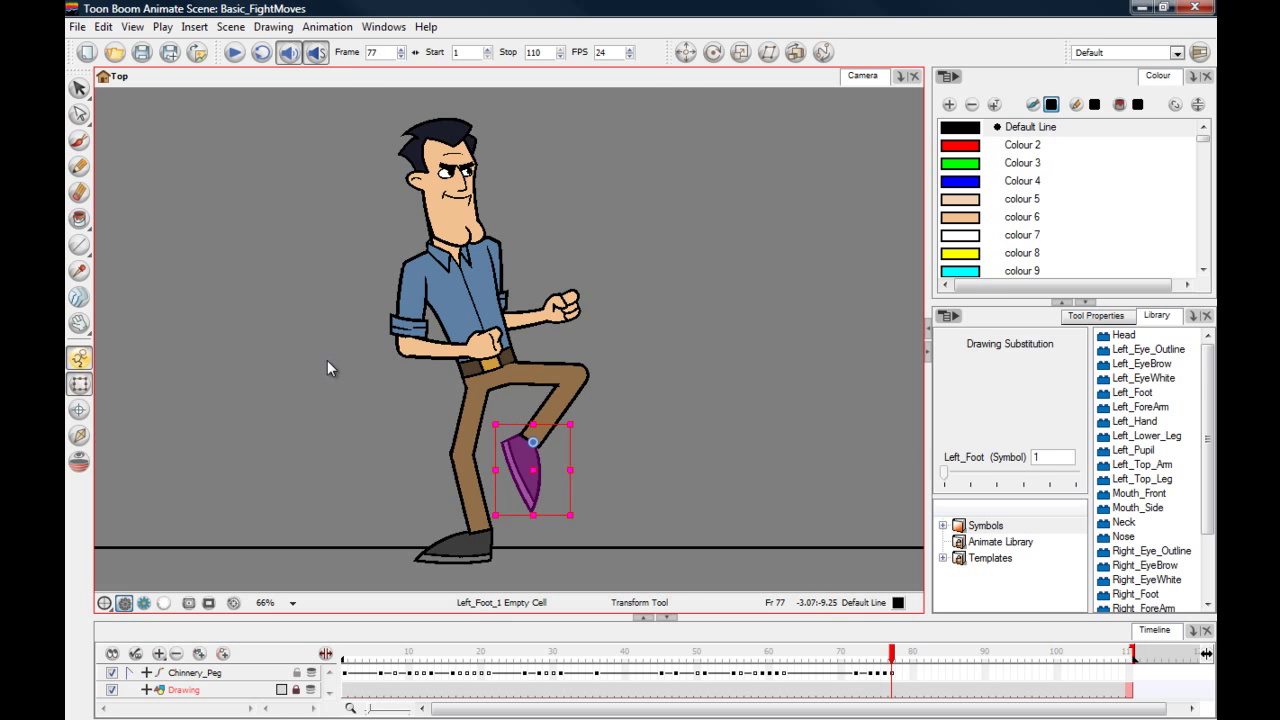
pyautogui.moveTo(891, 656)
pyautogui.mouseDown()
pyautogui.moveTo(849, 656)
pyautogui.moveTo(903, 656)
pyautogui.mouseUp()
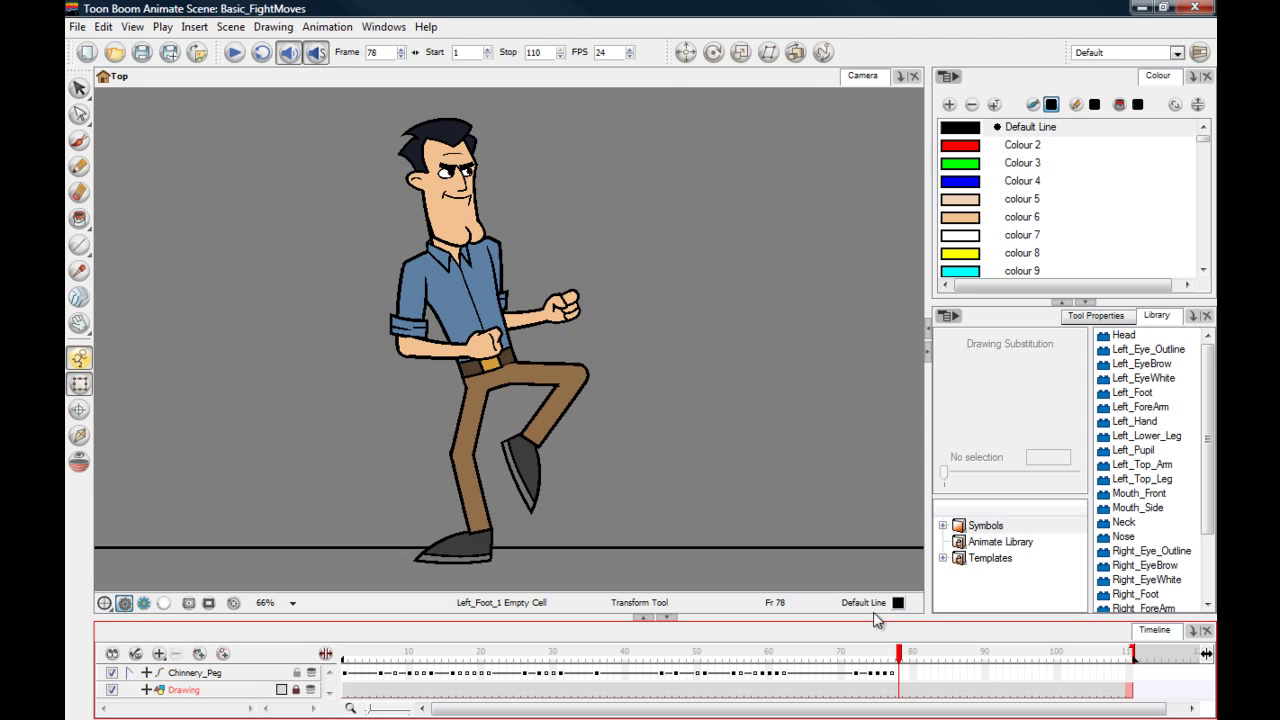
# Select the Chinnery_Peg cell at frame 79 and rotate the whole character backward.
pyautogui.click(891, 674)
pyautogui.click(899, 676)
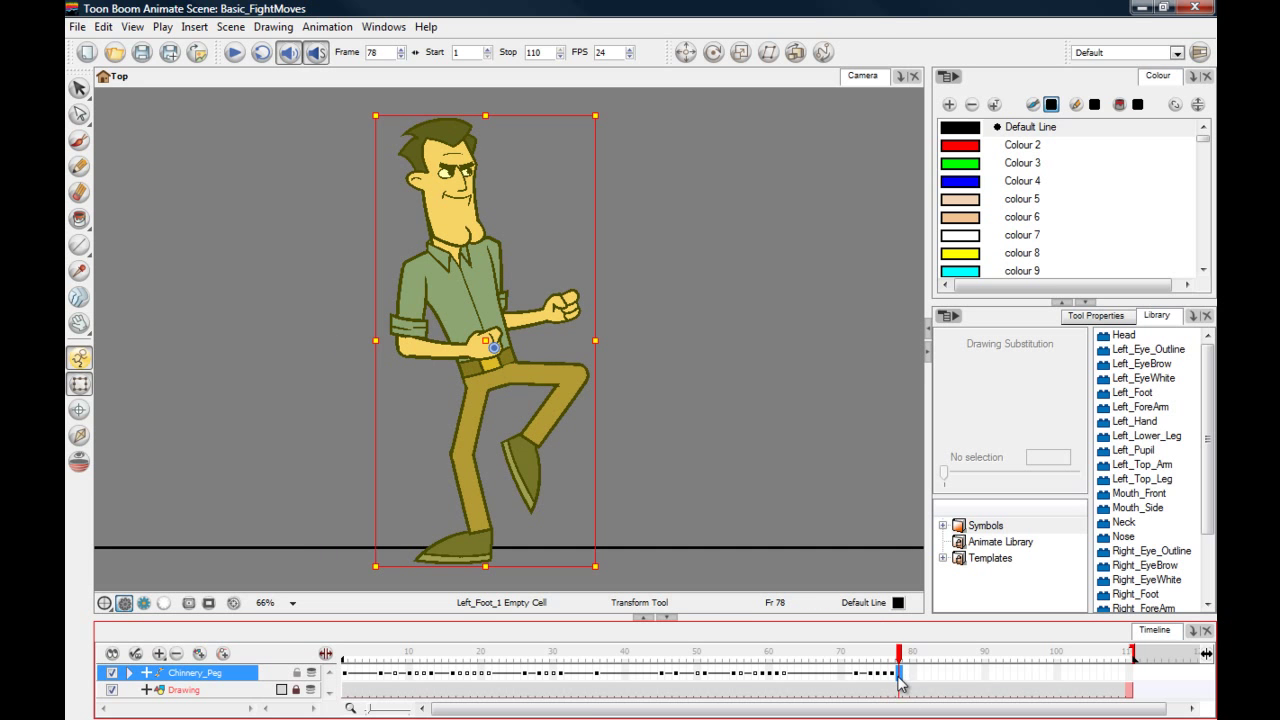
pyautogui.click(906, 677)
pyautogui.click(323, 296)
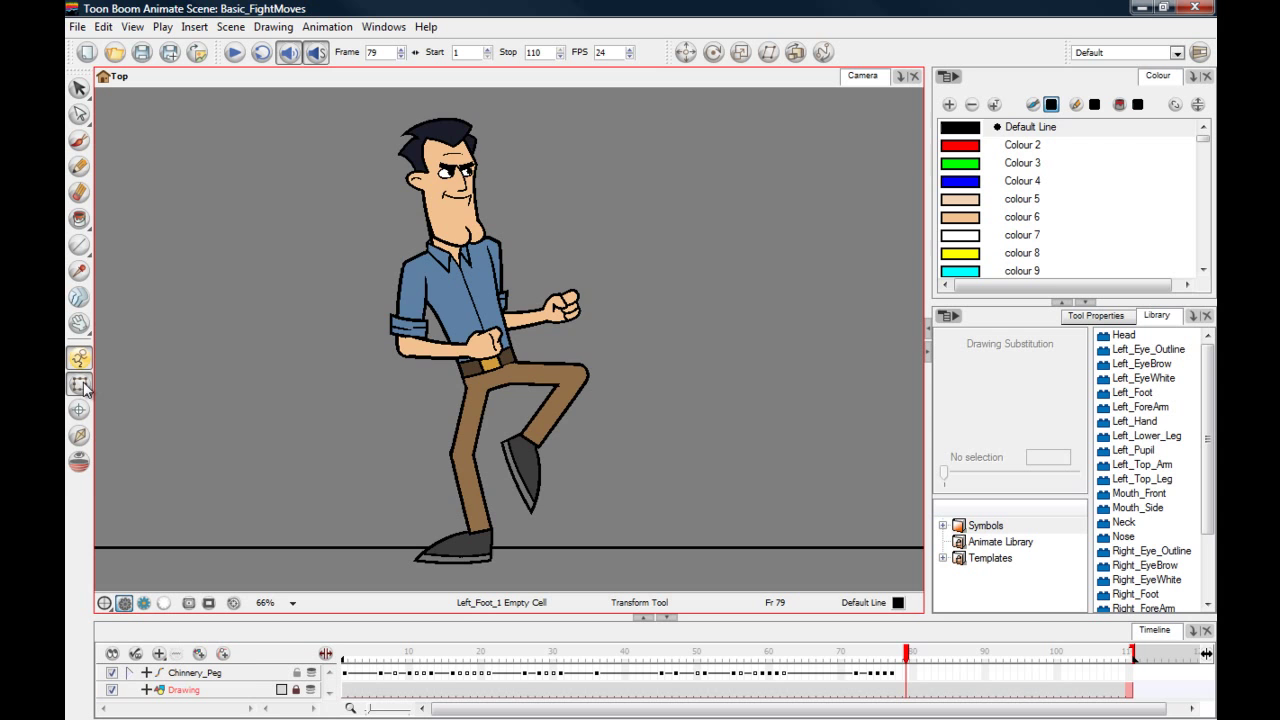
pyautogui.click(904, 672)
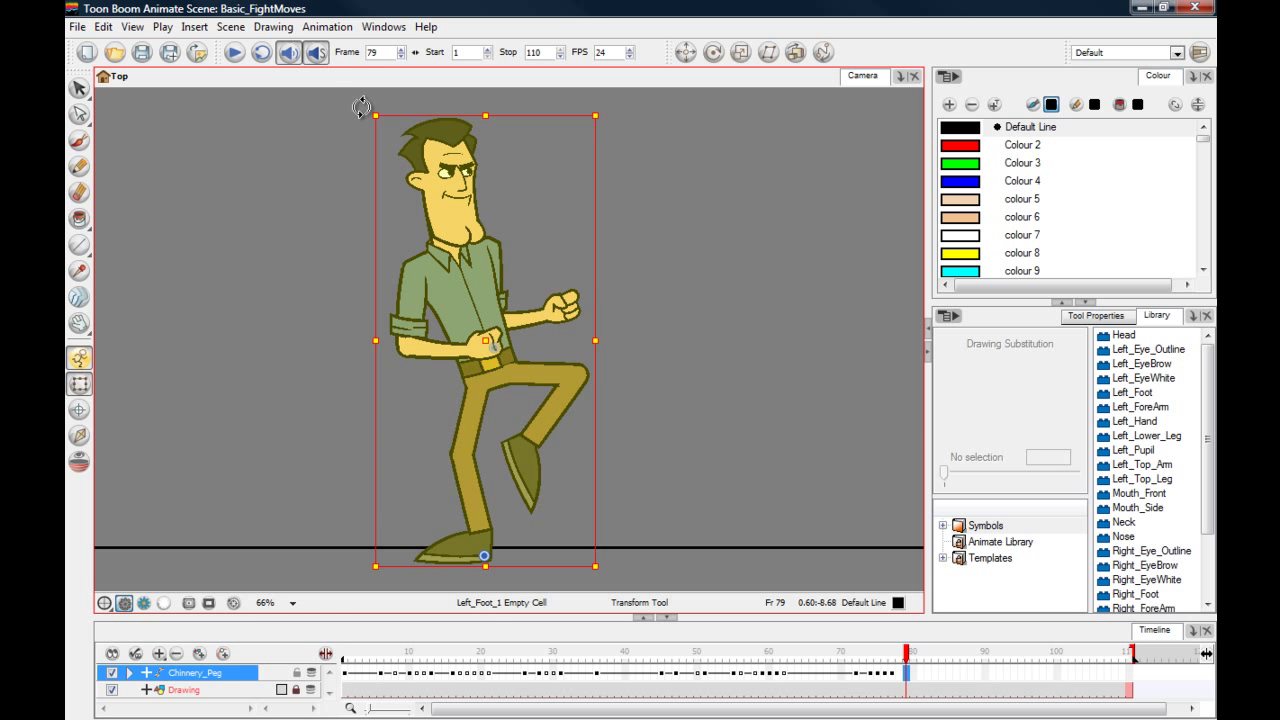
pyautogui.moveTo(360, 110); pyautogui.dragTo(328, 128)
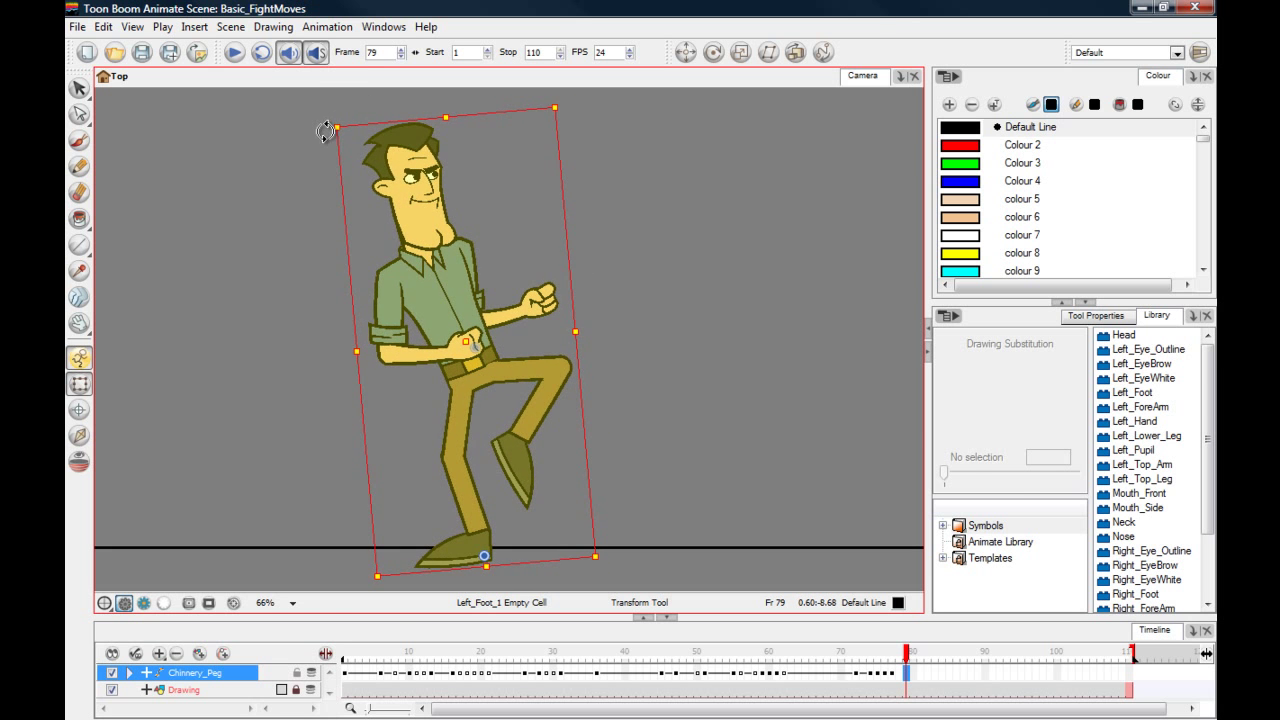
pyautogui.hotkey('ctrl', 'z')
pyautogui.click(450, 548)
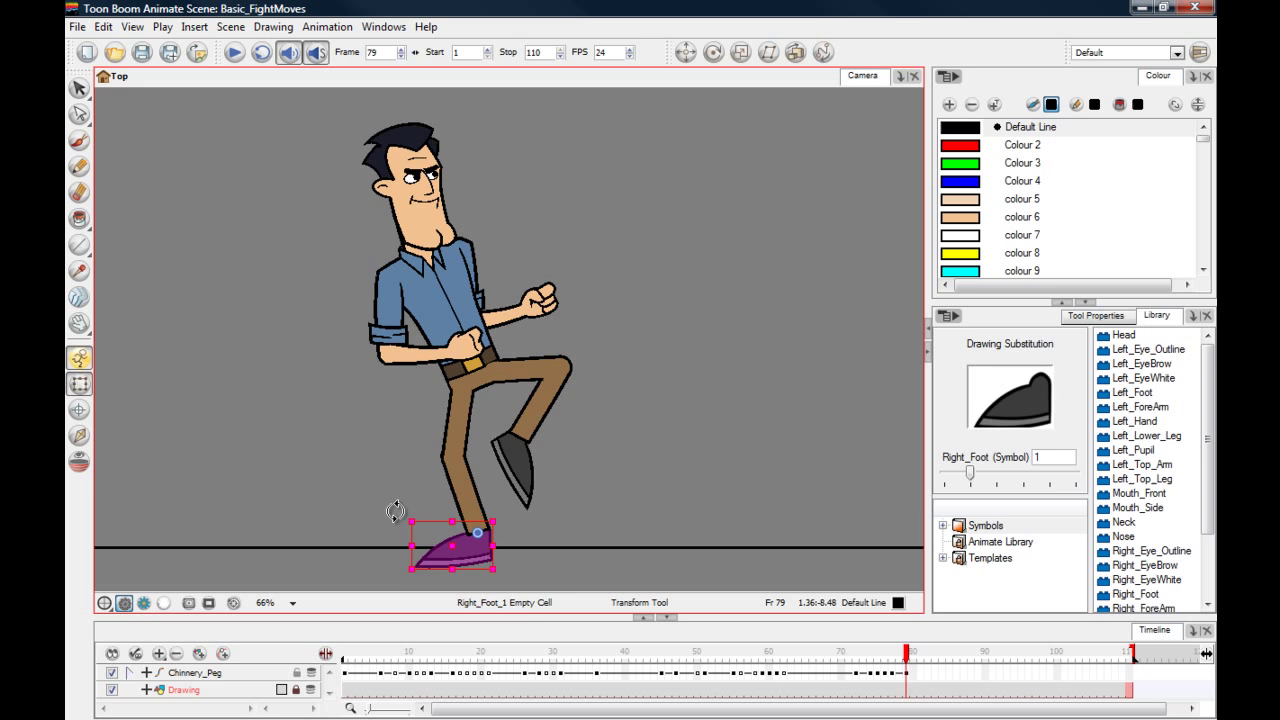
# Bend Right_Lower_Leg backward at frame 79 and check the preceding poses.
pyautogui.click(440, 480)
pyautogui.moveTo(397, 432); pyautogui.dragTo(398, 440)
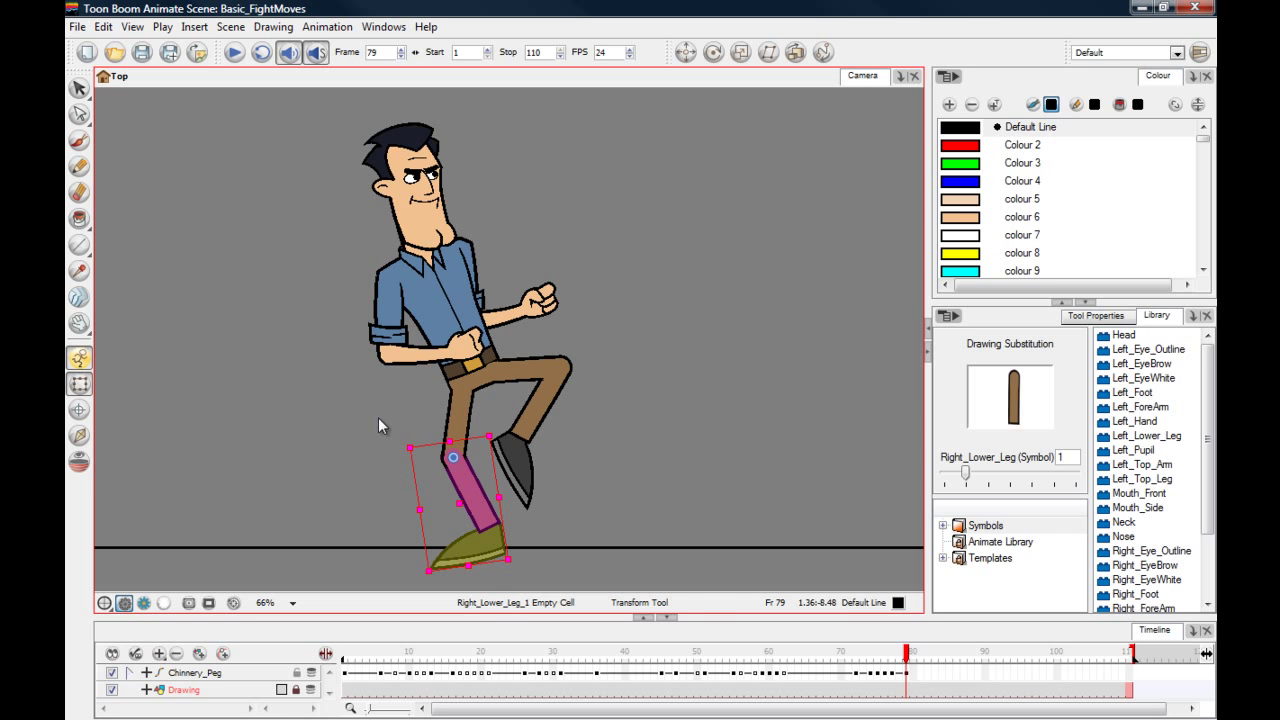
pyautogui.click(375, 421)
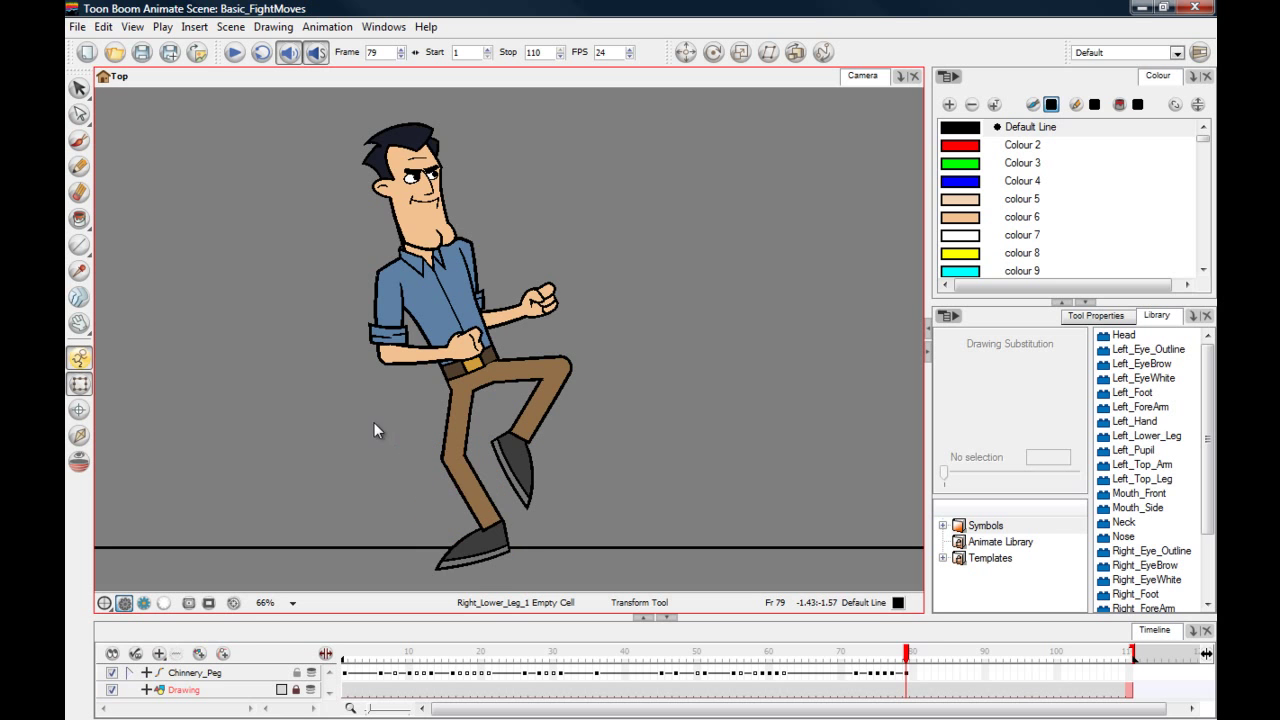
pyautogui.moveTo(906, 654)
pyautogui.mouseDown()
pyautogui.moveTo(889, 654)
pyautogui.moveTo(906, 654)
pyautogui.mouseUp()
# Swap Right_Foot to drawing 4 and angle it on the ground.
pyautogui.click(487, 558)
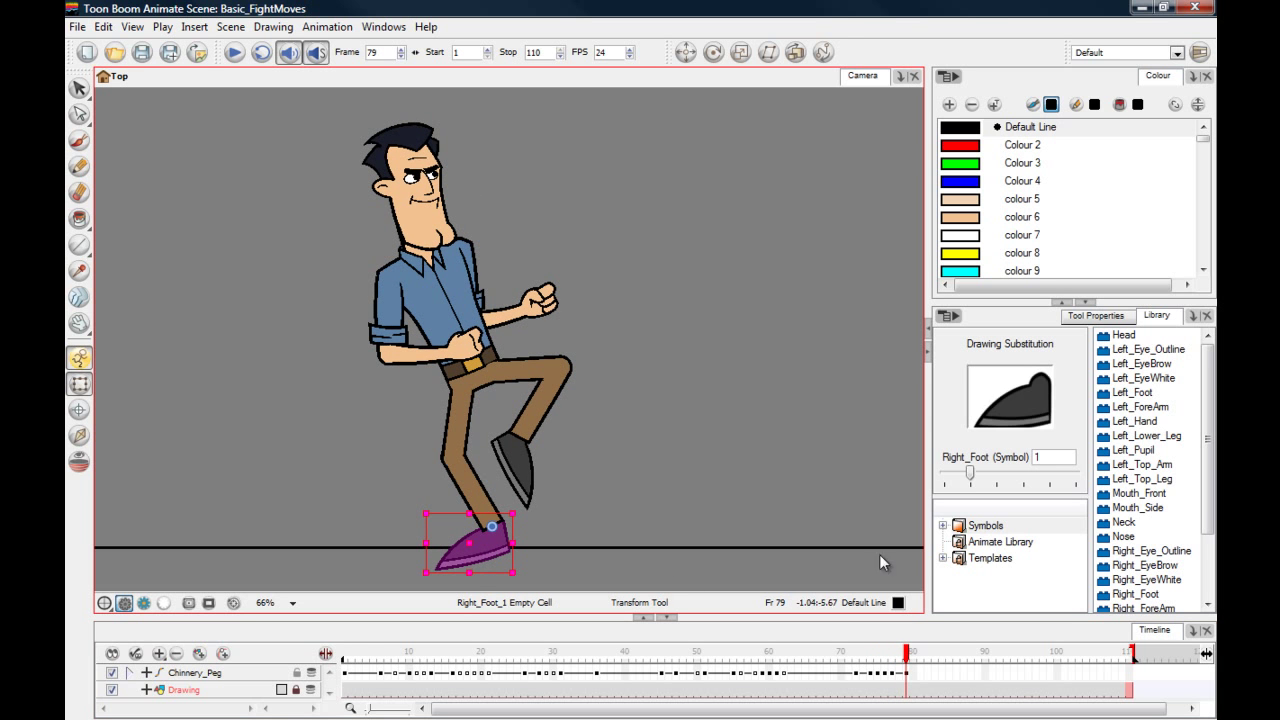
pyautogui.moveTo(972, 475); pyautogui.dragTo(1040, 483)
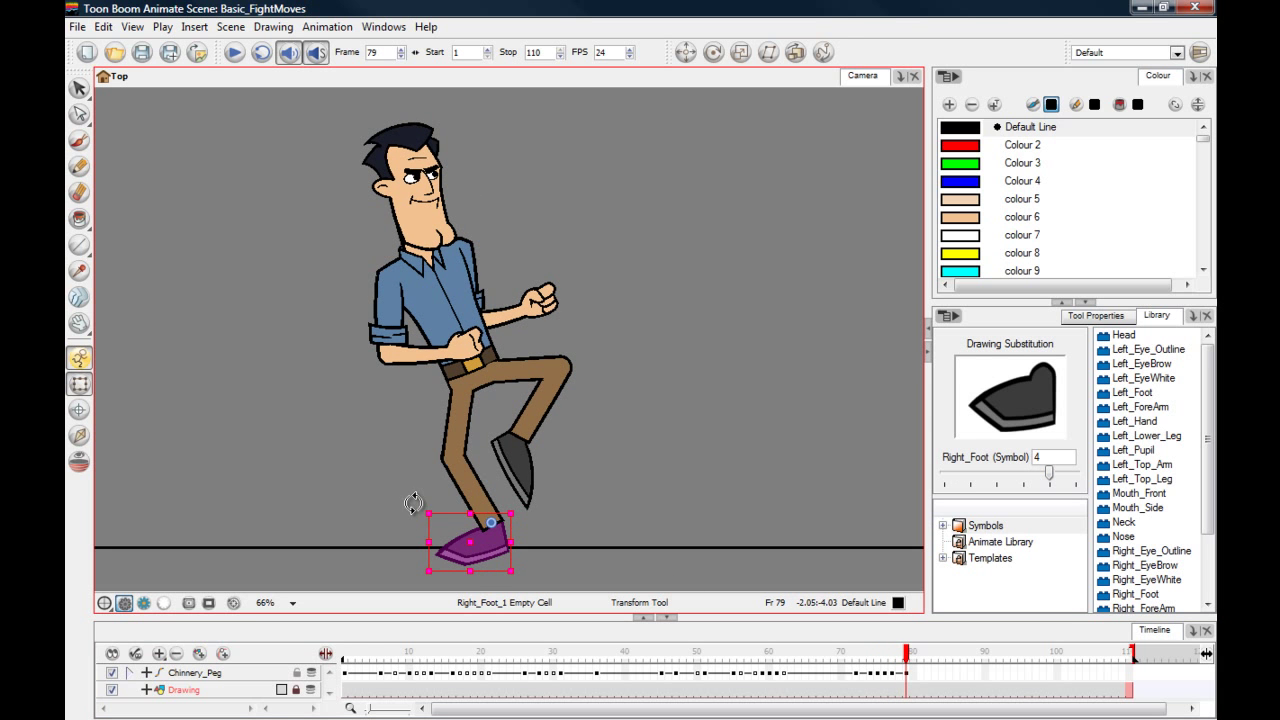
pyautogui.moveTo(413, 498); pyautogui.dragTo(413, 524)
pyautogui.click(380, 497)
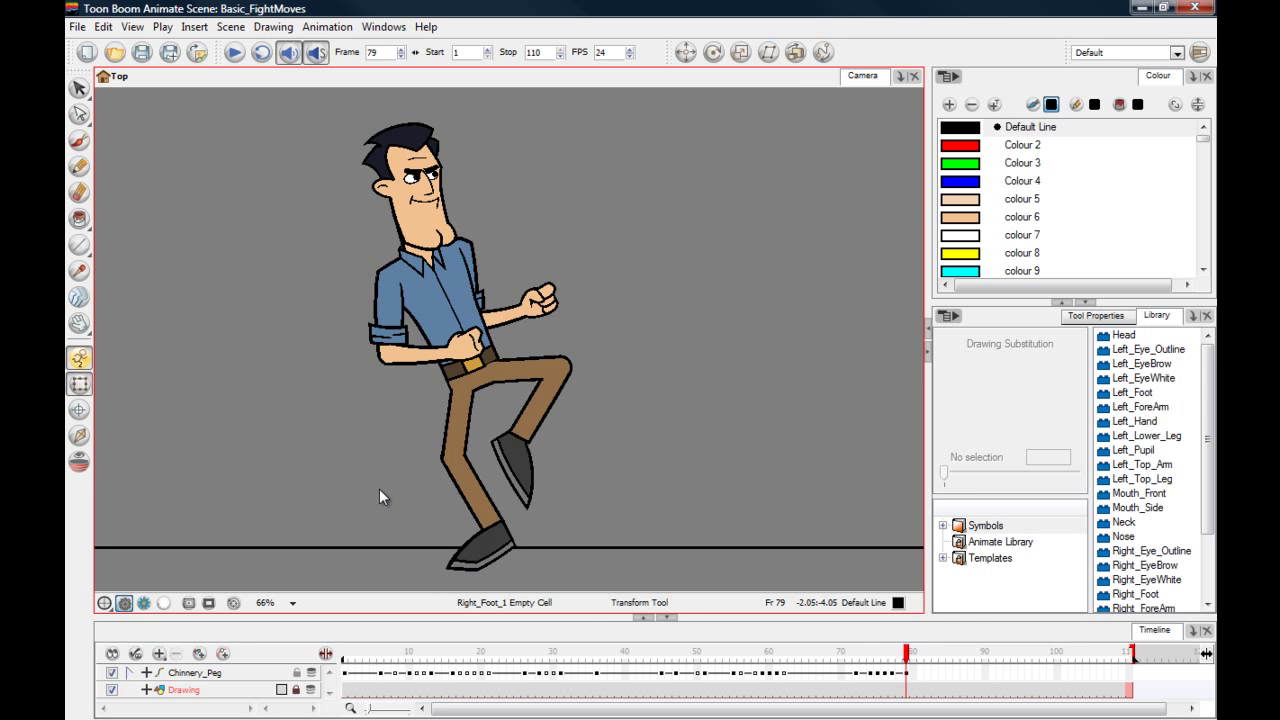
pyautogui.moveTo(906, 655)
pyautogui.mouseDown()
pyautogui.moveTo(884, 655)
pyautogui.moveTo(920, 655)
pyautogui.moveTo(878, 655)
pyautogui.moveTo(906, 655)
pyautogui.mouseUp()
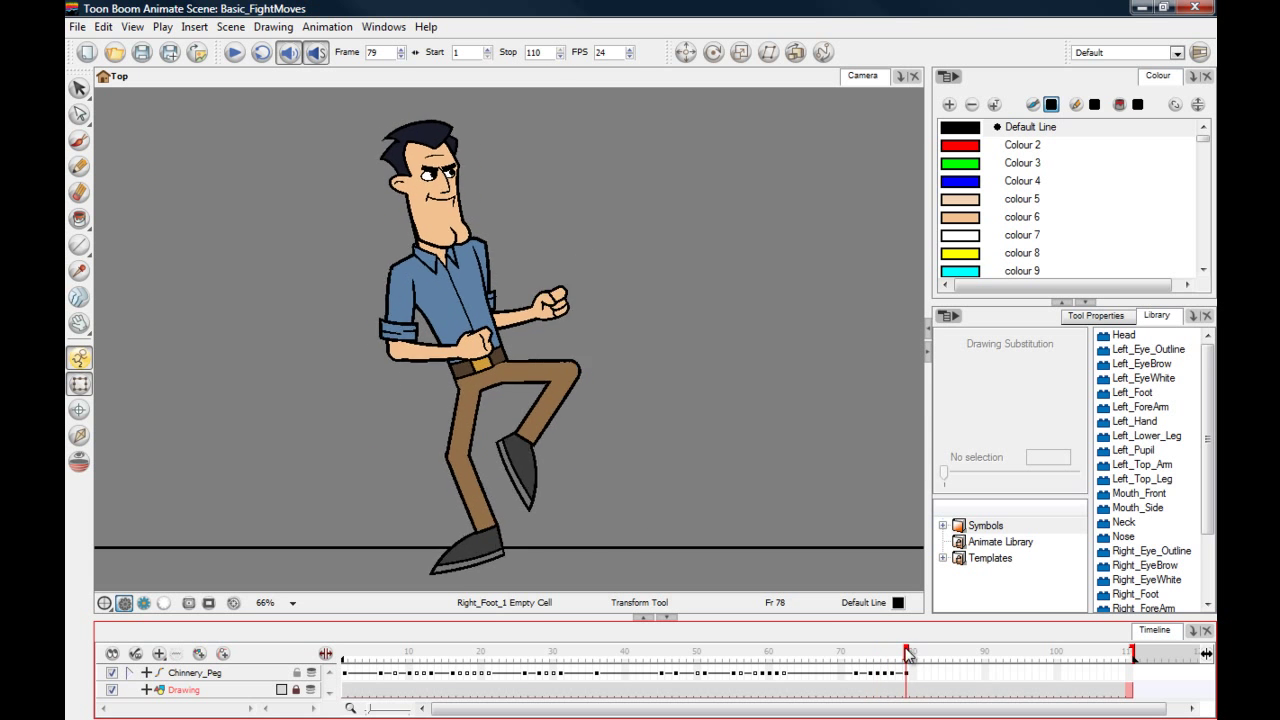
# Marquee-select the head and torso, then undo the two torso rotations.
pyautogui.moveTo(320, 189)
pyautogui.mouseDown()
pyautogui.moveTo(295, 100)
pyautogui.moveTo(286, 134)
pyautogui.moveTo(323, 120)
pyautogui.moveTo(306, 128)
pyautogui.mouseUp()
pyautogui.hotkey('ctrl', 'z')
pyautogui.hotkey('ctrl', 'z')
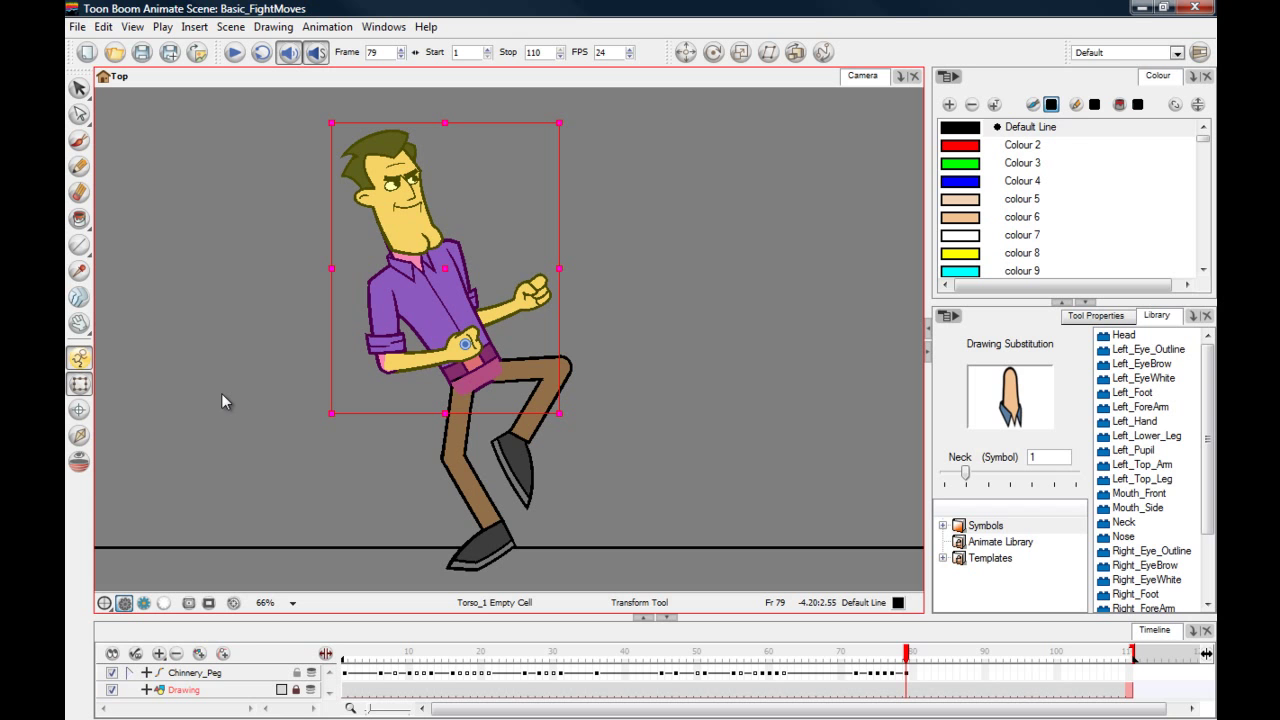
pyautogui.hotkey('ctrl', 'z')
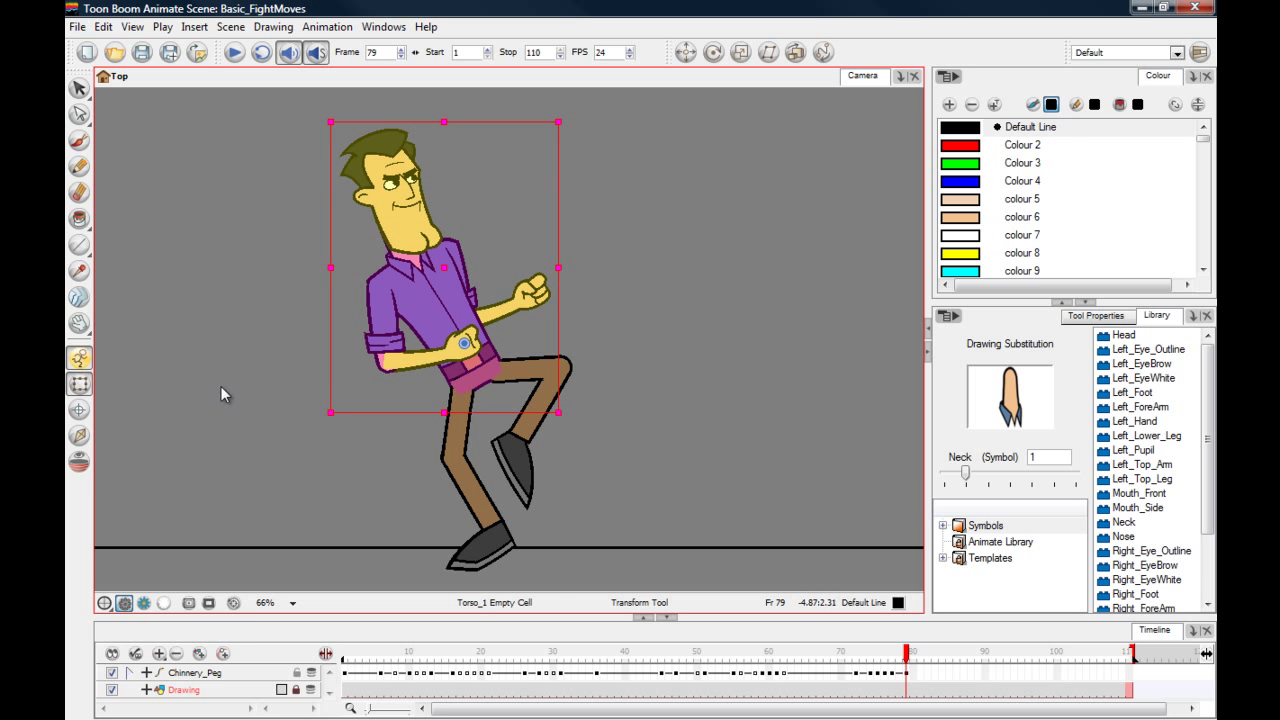
pyautogui.click(221, 386)
# Rotate Left_Top_Leg to lift the kicking knee higher, then review frames around 79.
pyautogui.click(518, 375)
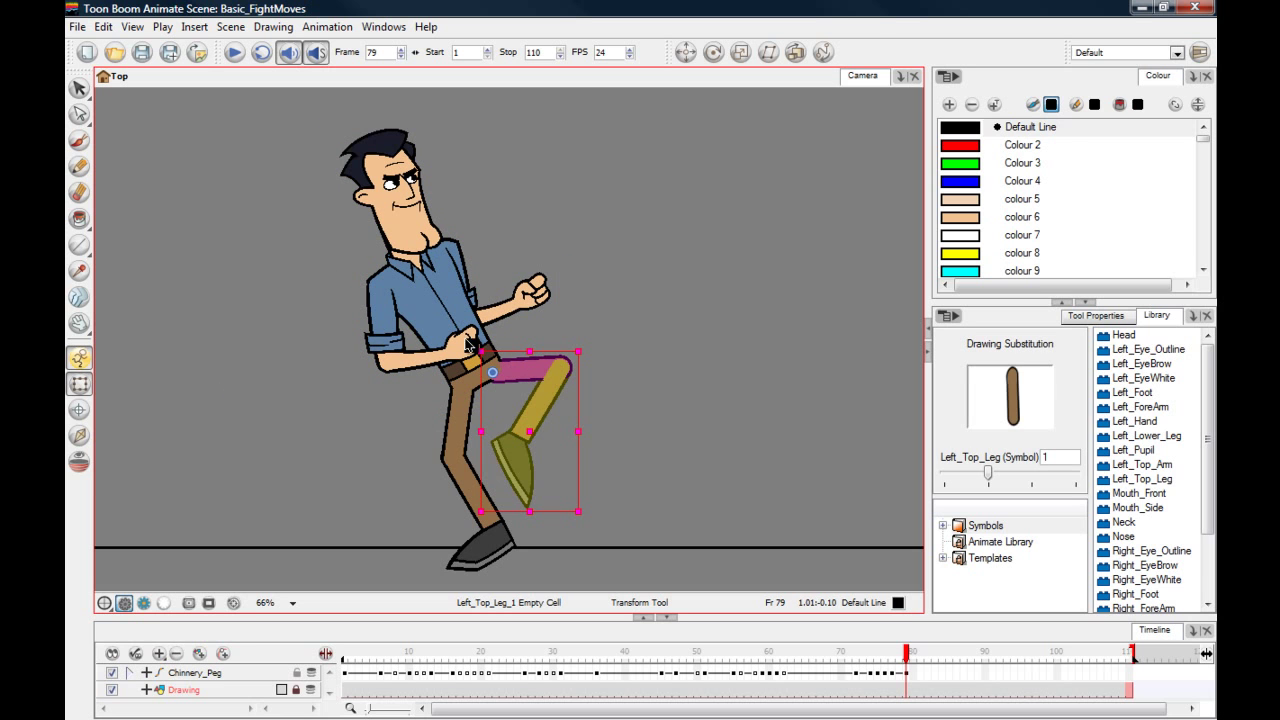
pyautogui.moveTo(463, 340)
pyautogui.mouseDown()
pyautogui.moveTo(452, 347)
pyautogui.moveTo(460, 339)
pyautogui.mouseUp()
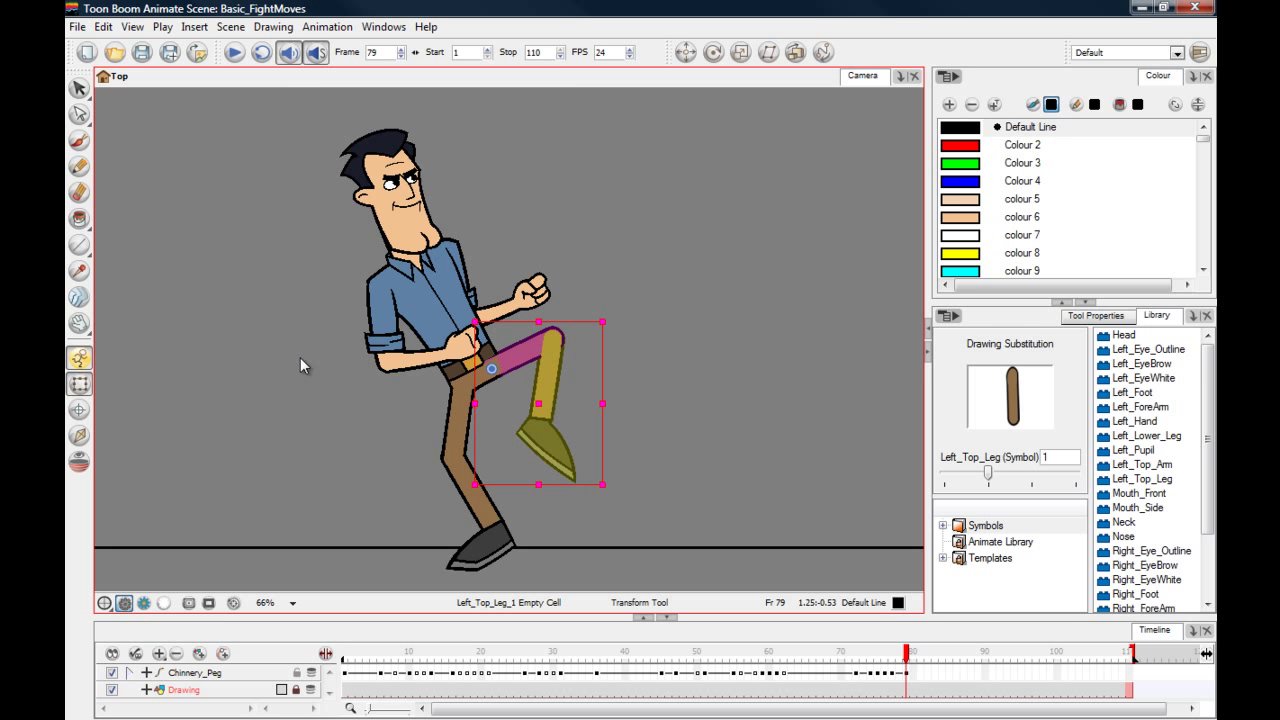
pyautogui.click(299, 356)
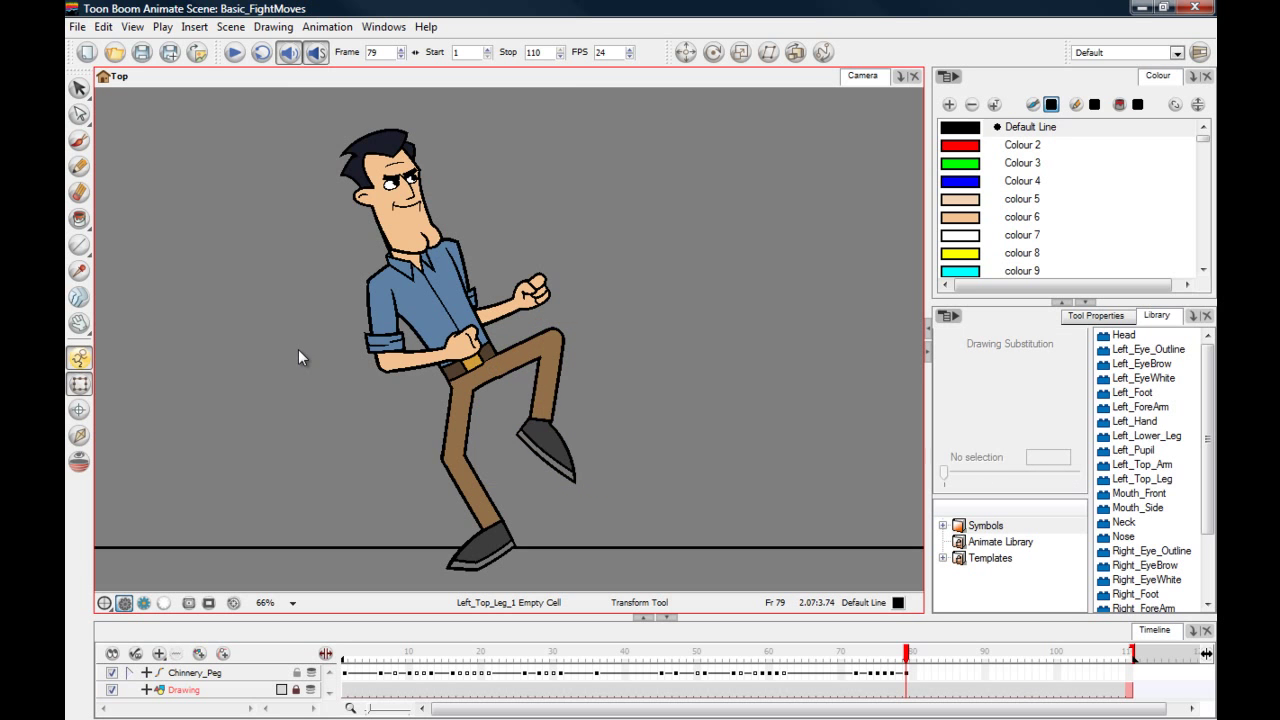
pyautogui.moveTo(907, 655)
pyautogui.mouseDown()
pyautogui.moveTo(872, 656)
pyautogui.moveTo(918, 655)
pyautogui.mouseUp()
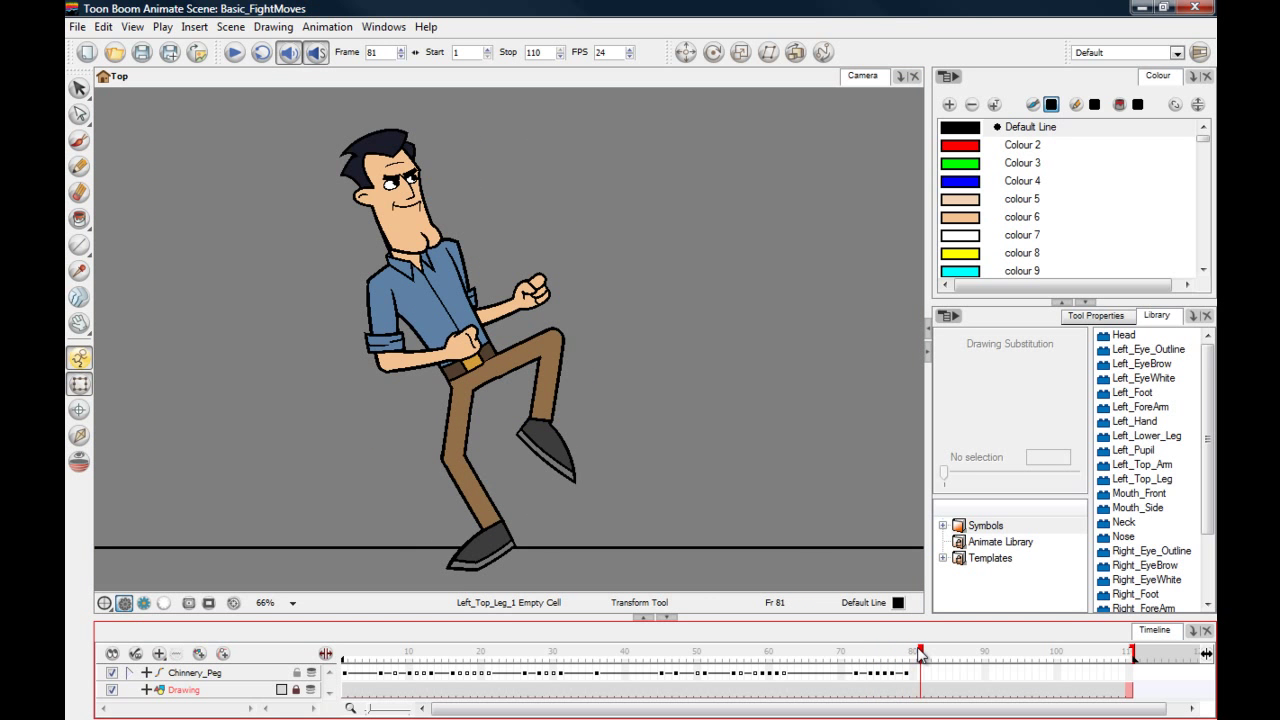
# Play the animation from frame 65, stop it, then scrub between frames 78 and 79.
pyautogui.click(805, 653)
pyautogui.click(234, 53)
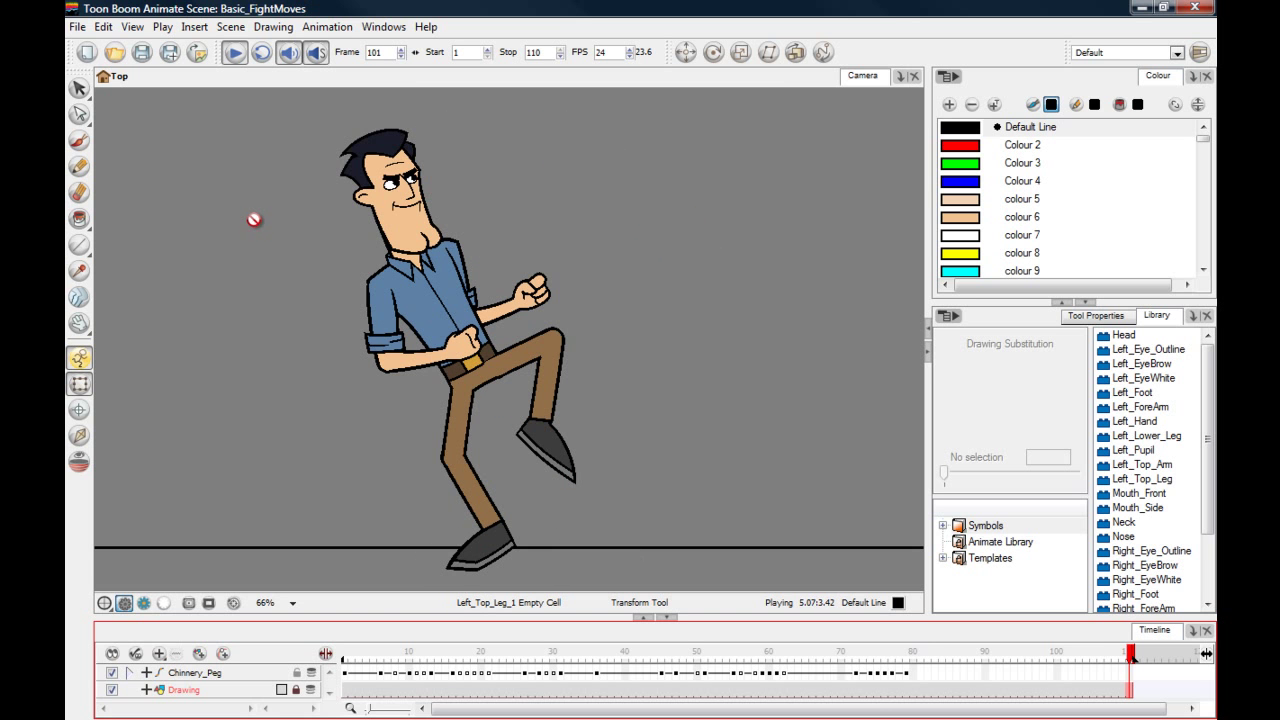
pyautogui.press('Return')
pyautogui.click(906, 654)
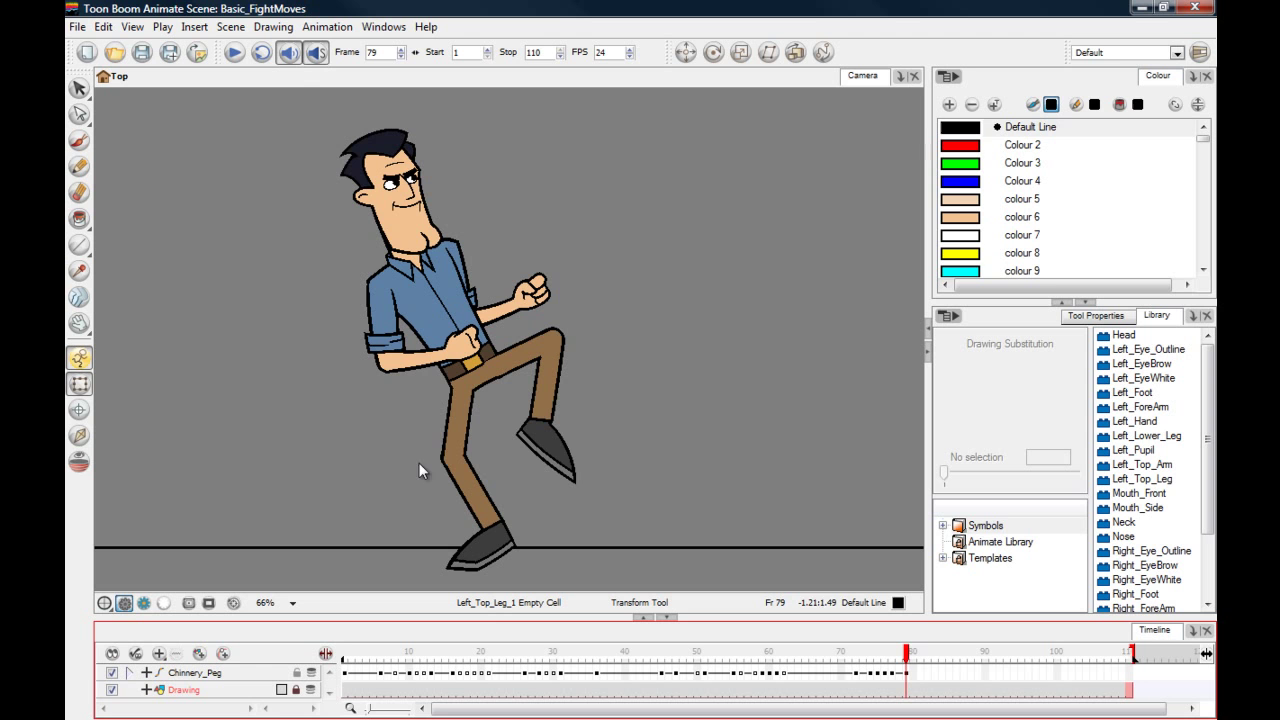
pyautogui.click(899, 655)
pyautogui.moveTo(899, 655)
pyautogui.mouseDown()
pyautogui.moveTo(877, 655)
pyautogui.moveTo(907, 655)
pyautogui.mouseUp()
pyautogui.click(907, 674)
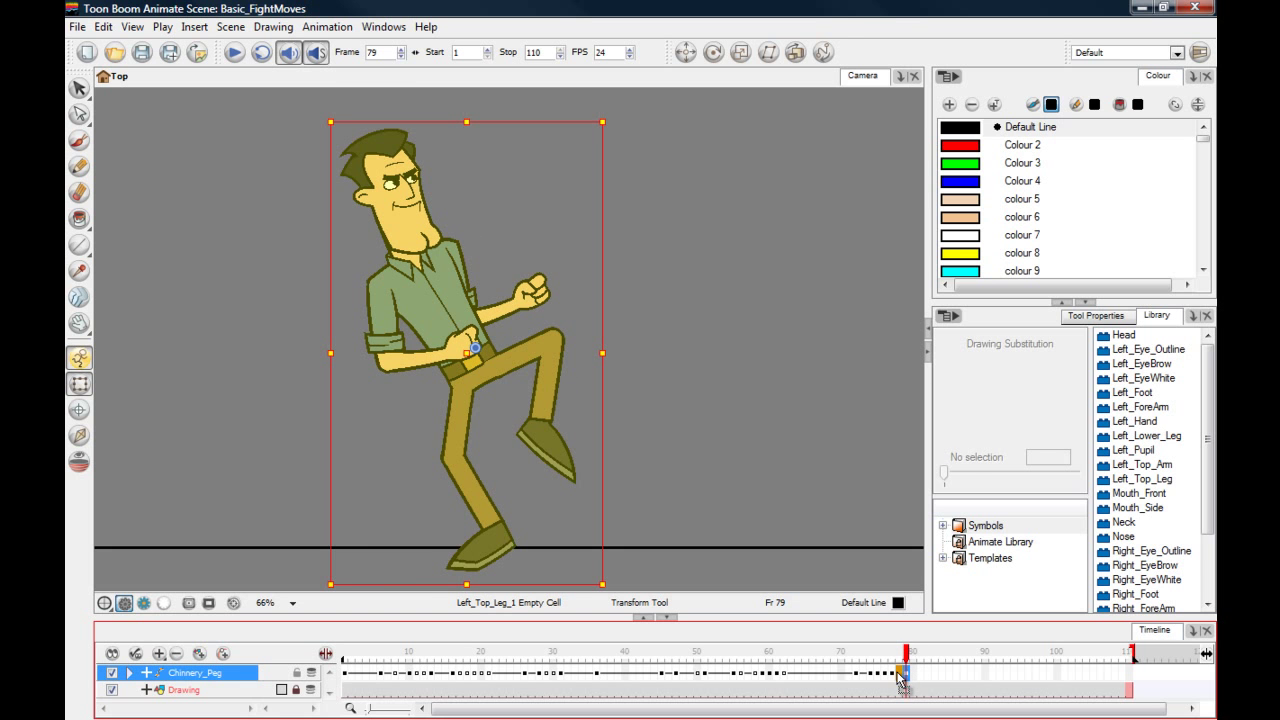
pyautogui.click(899, 675)
pyautogui.click(257, 436)
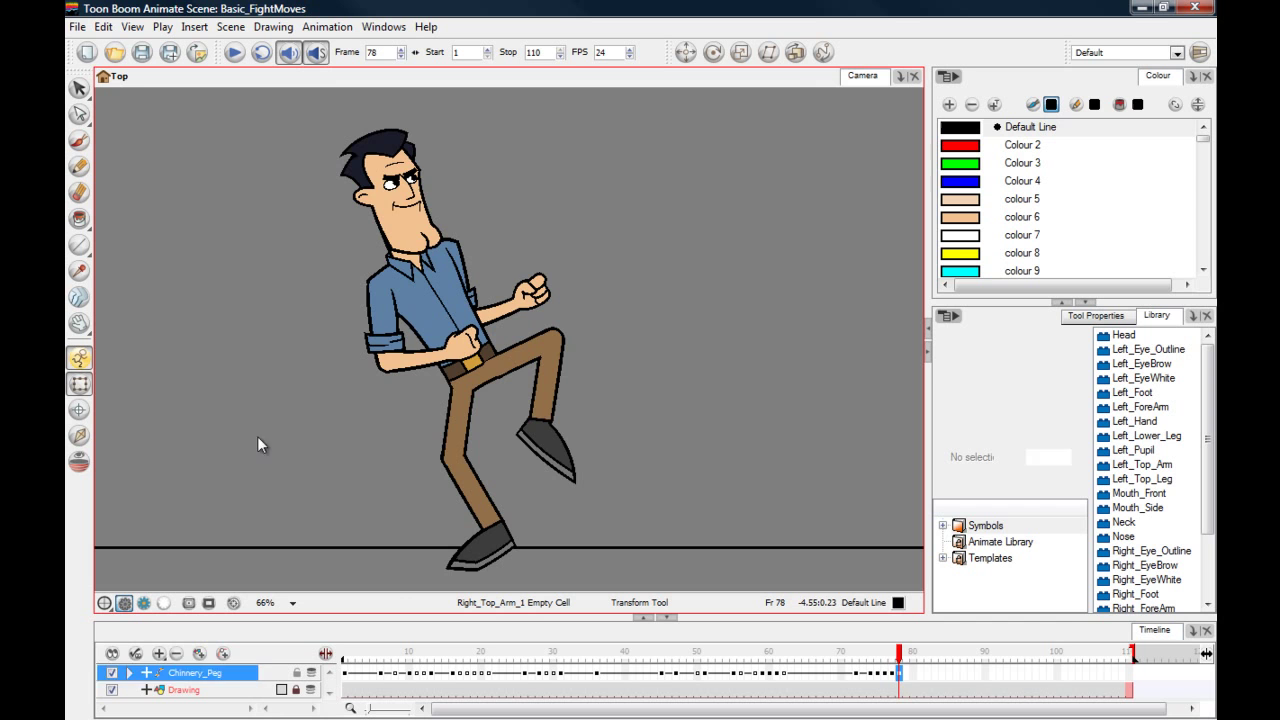
pyautogui.click(815, 672)
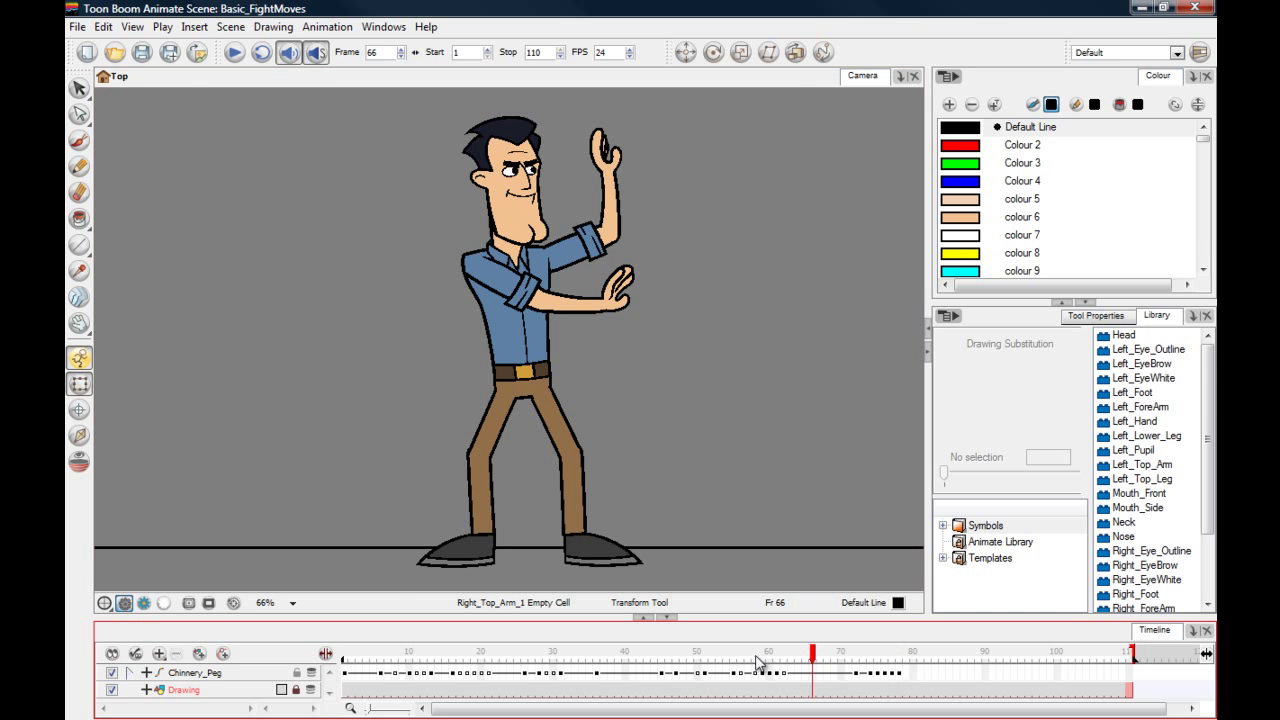
pyautogui.click(235, 54)
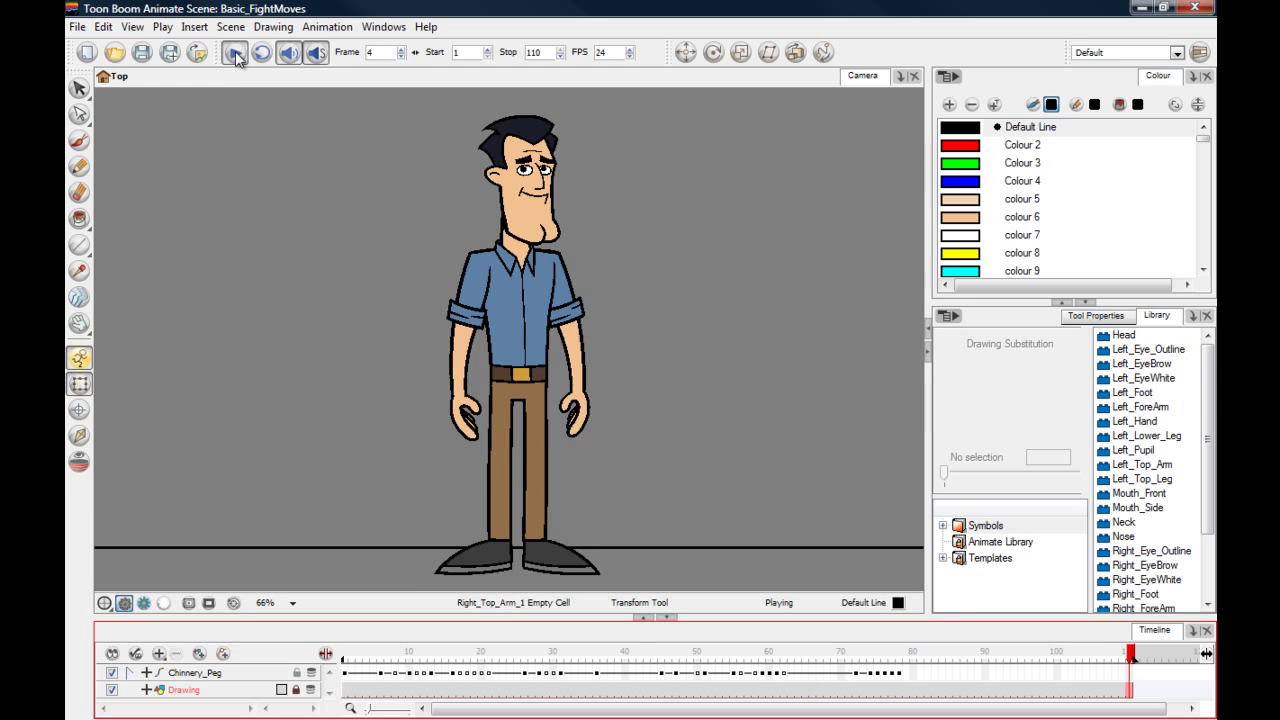
pyautogui.click(236, 55)
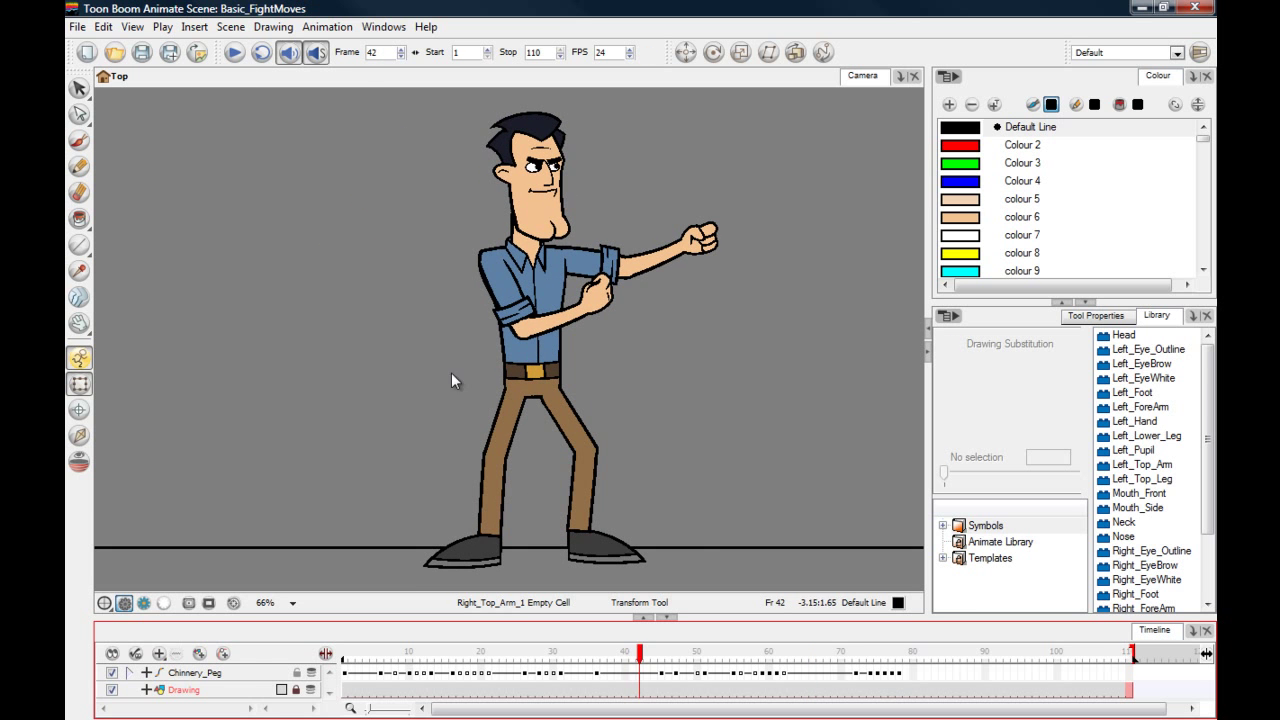
pyautogui.moveTo(870, 673); pyautogui.dragTo(900, 674)
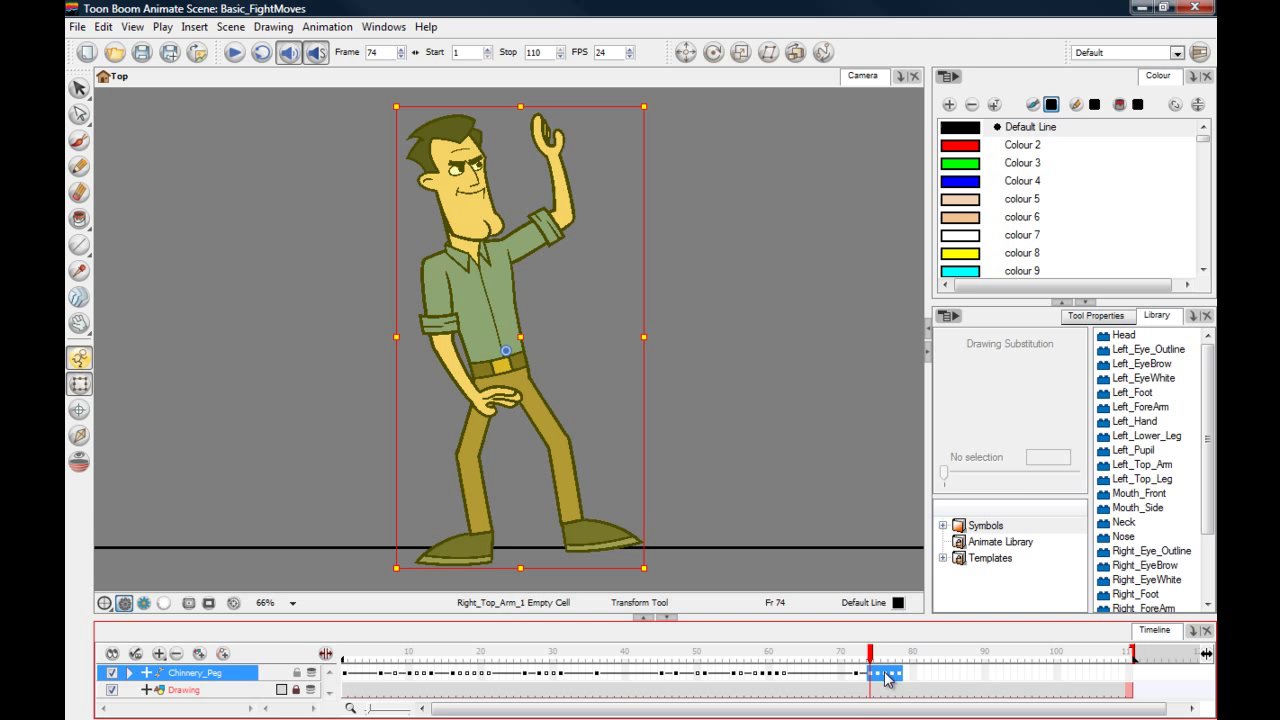
pyautogui.click(862, 690)
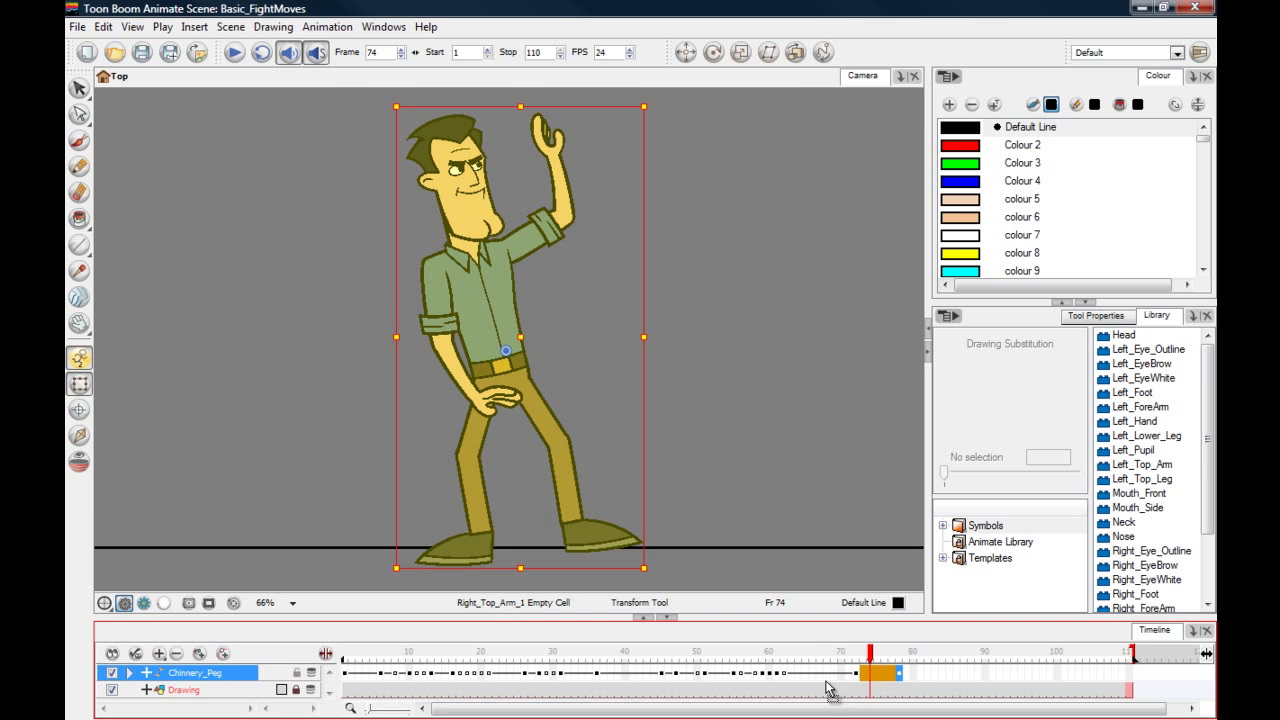
pyautogui.click(330, 456)
pyautogui.moveTo(864, 656); pyautogui.dragTo(828, 656)
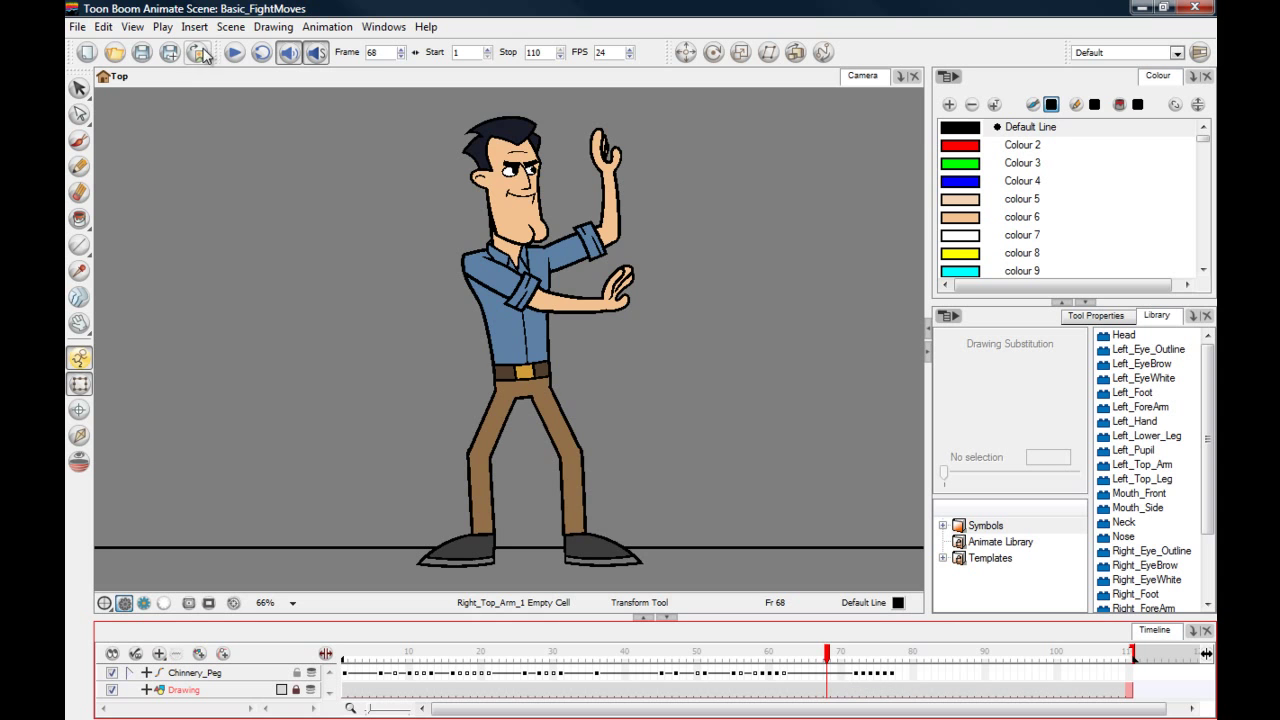
pyautogui.click(235, 54)
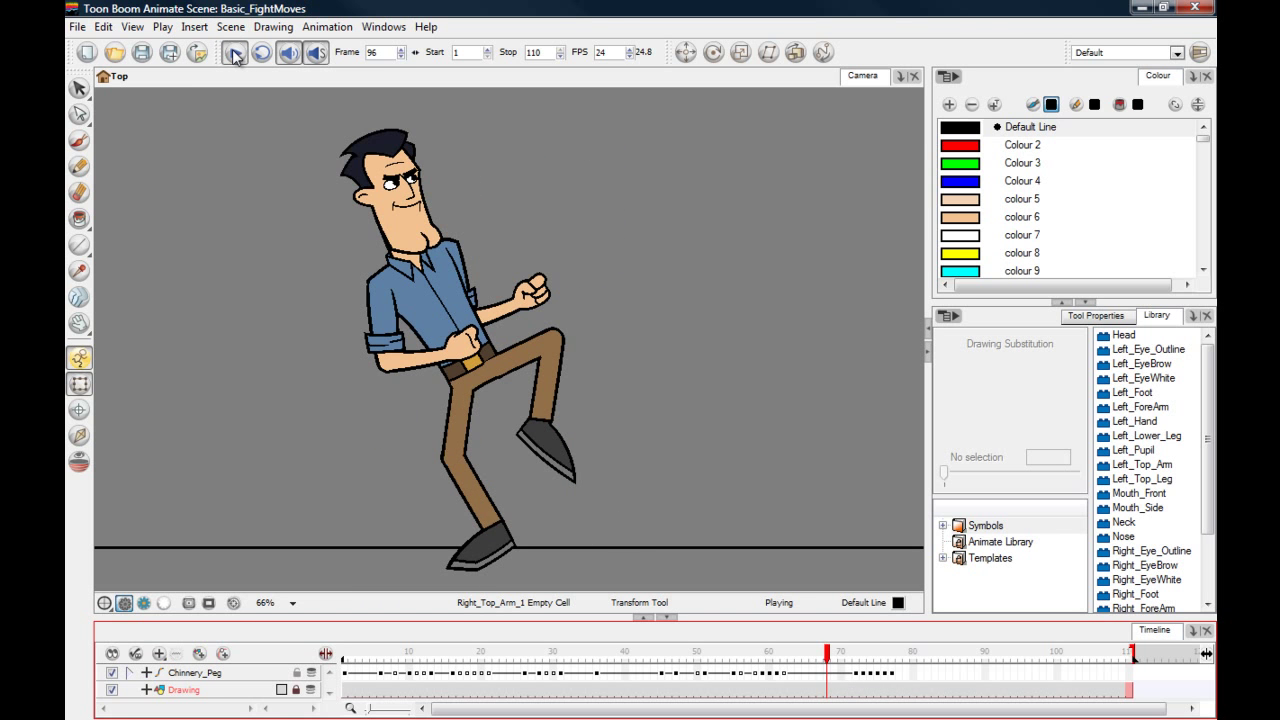
pyautogui.click(886, 675)
pyautogui.click(294, 394)
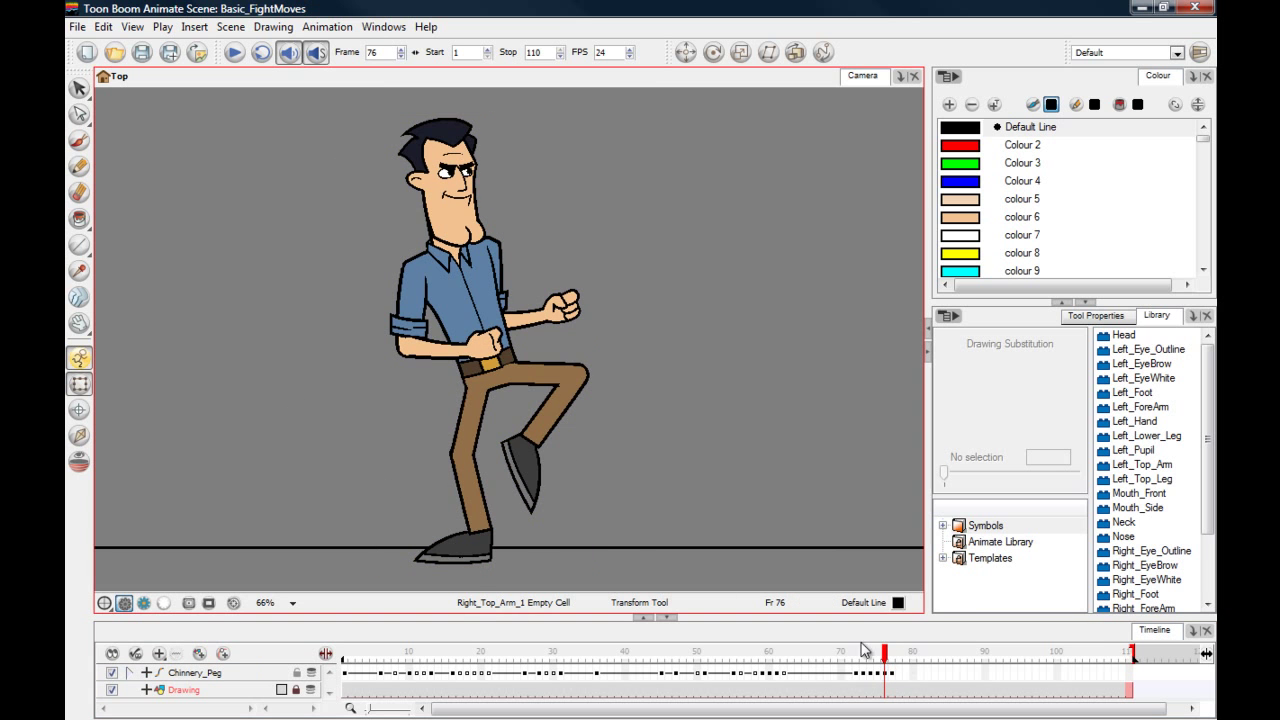
pyautogui.moveTo(886, 655)
pyautogui.mouseDown()
pyautogui.moveTo(860, 655)
pyautogui.moveTo(902, 653)
pyautogui.mouseUp()
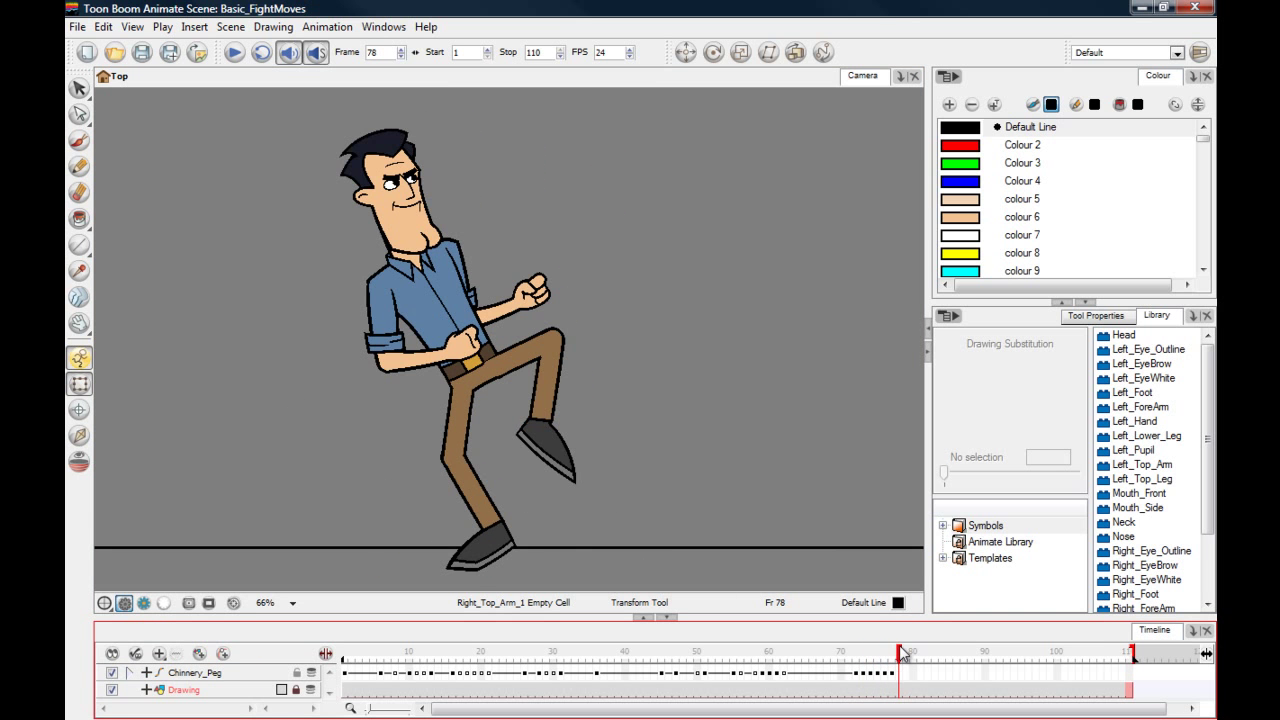
# Select the Chinnery_Peg cell at frame 77 and rotate the character counter-clockwise into a backward tilt.
pyautogui.click(897, 676)
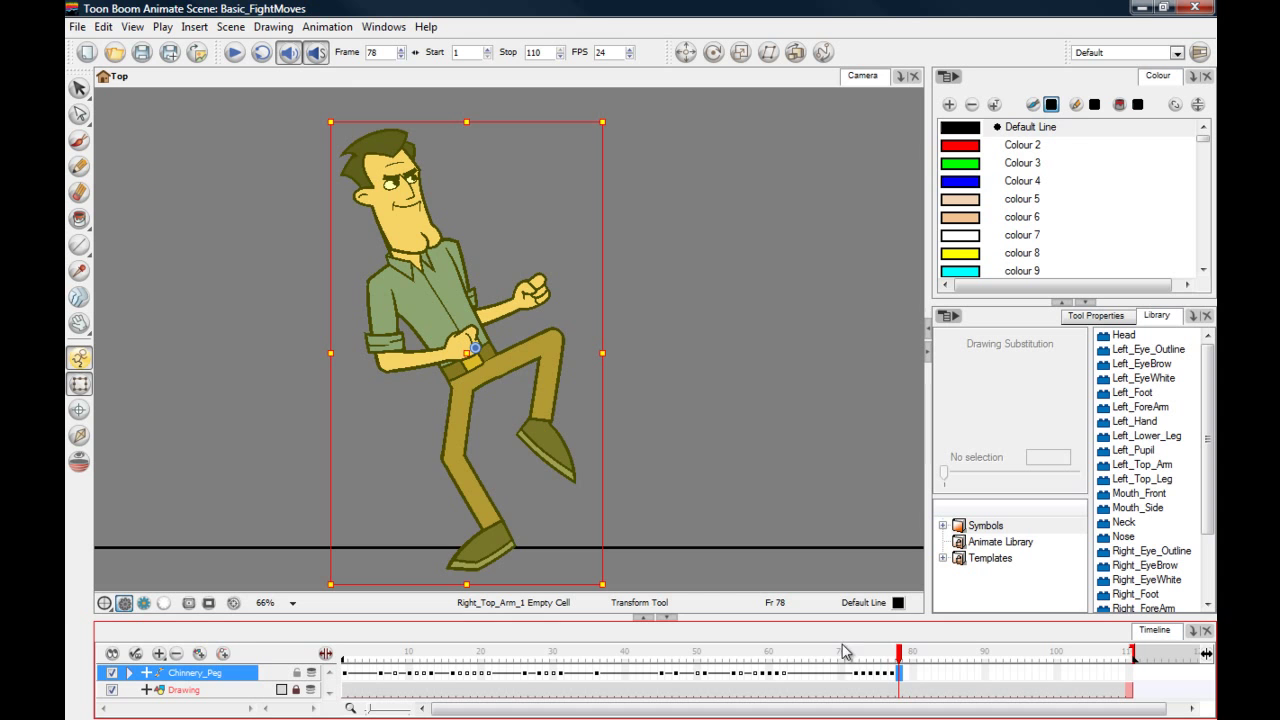
pyautogui.click(251, 378)
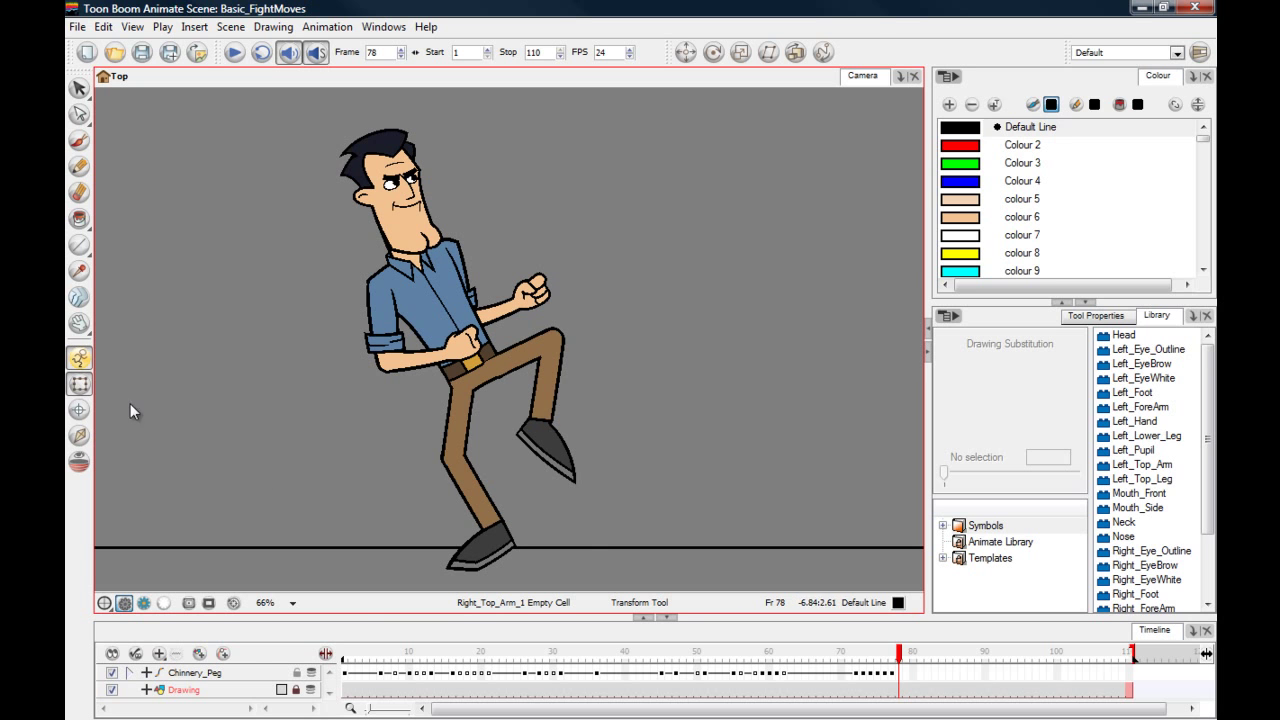
pyautogui.click(893, 672)
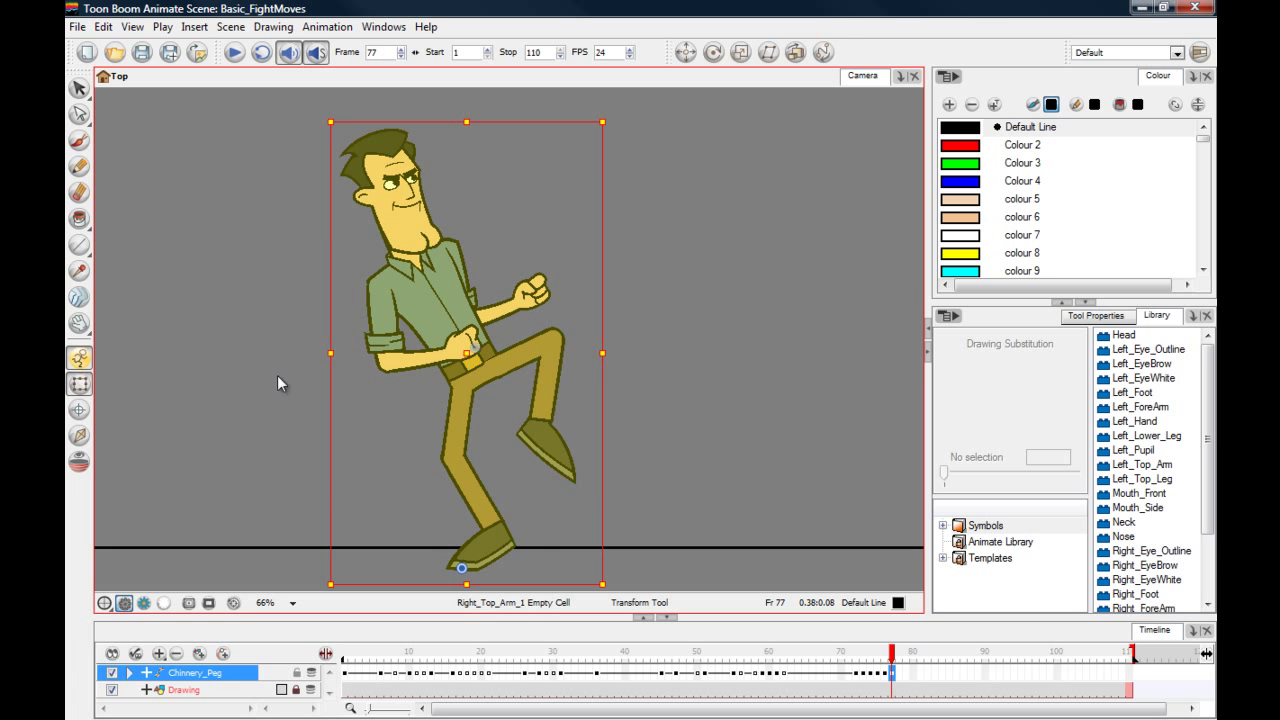
pyautogui.moveTo(314, 112); pyautogui.dragTo(281, 130)
pyautogui.click(228, 202)
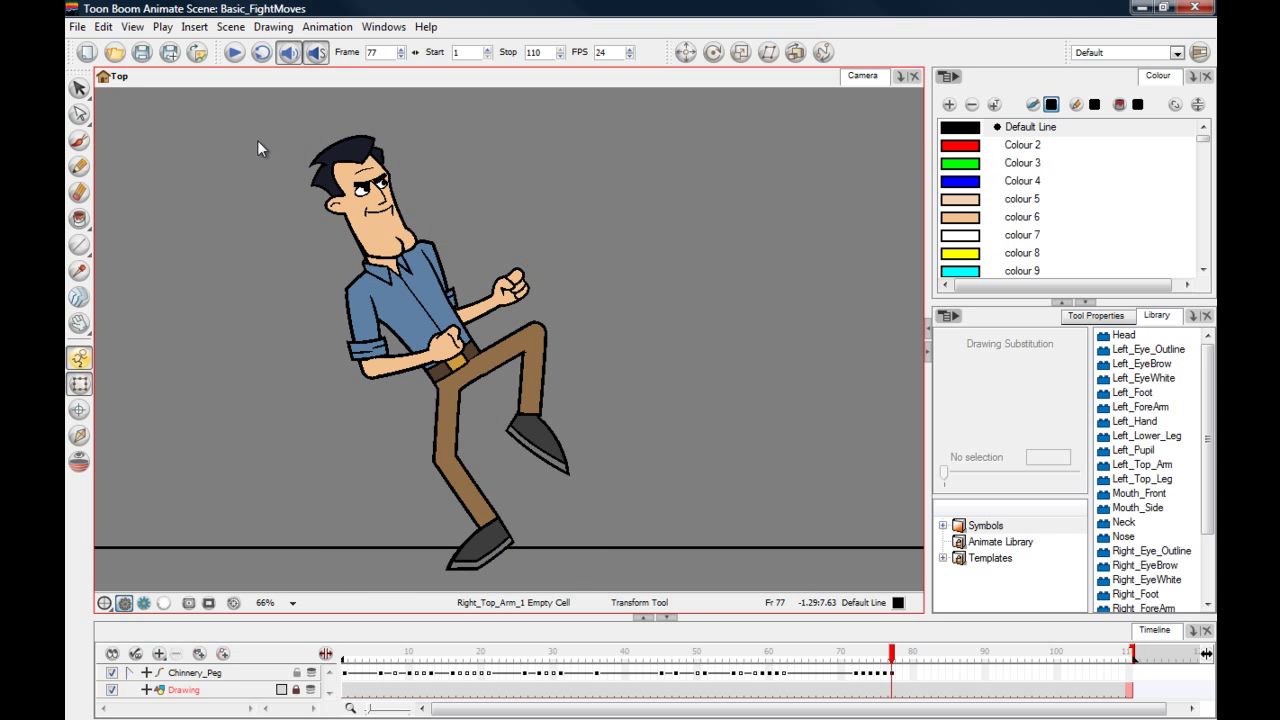
pyautogui.moveTo(250, 137); pyautogui.dragTo(483, 322)
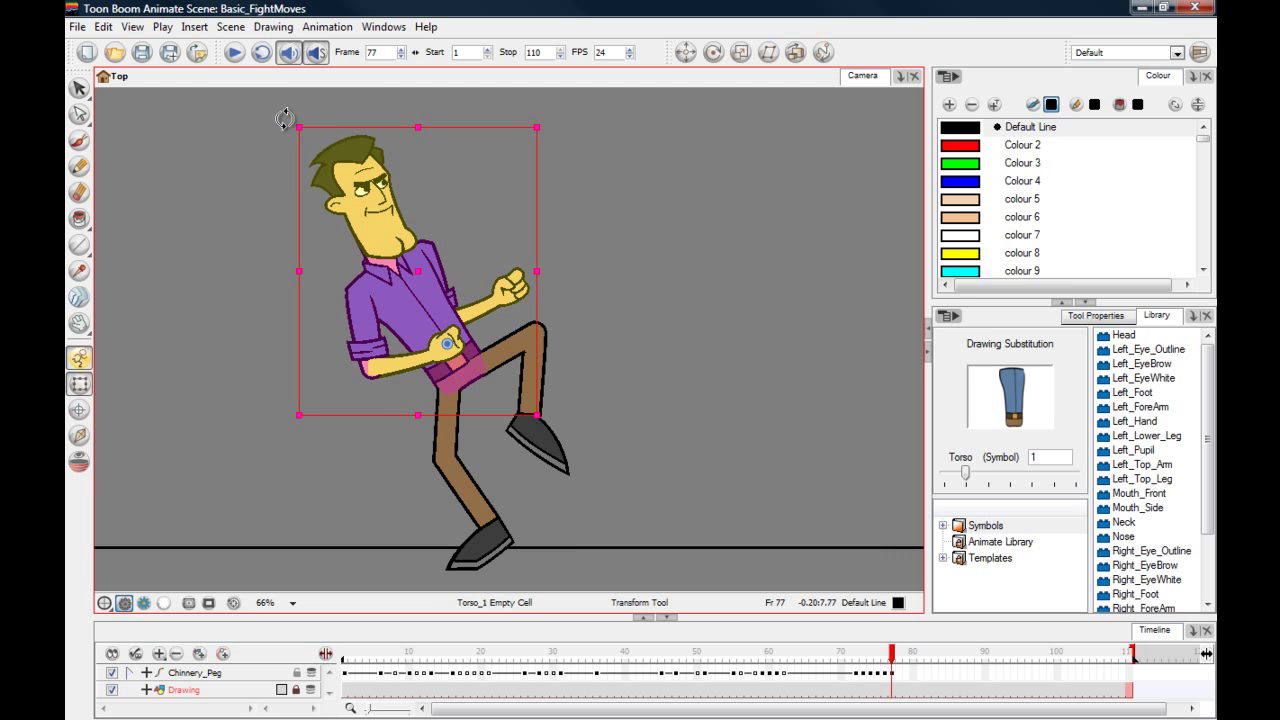
# Undo the torso rotation and swing Left_Lower_Leg up to horizontal.
pyautogui.moveTo(284, 118); pyautogui.dragTo(271, 130)
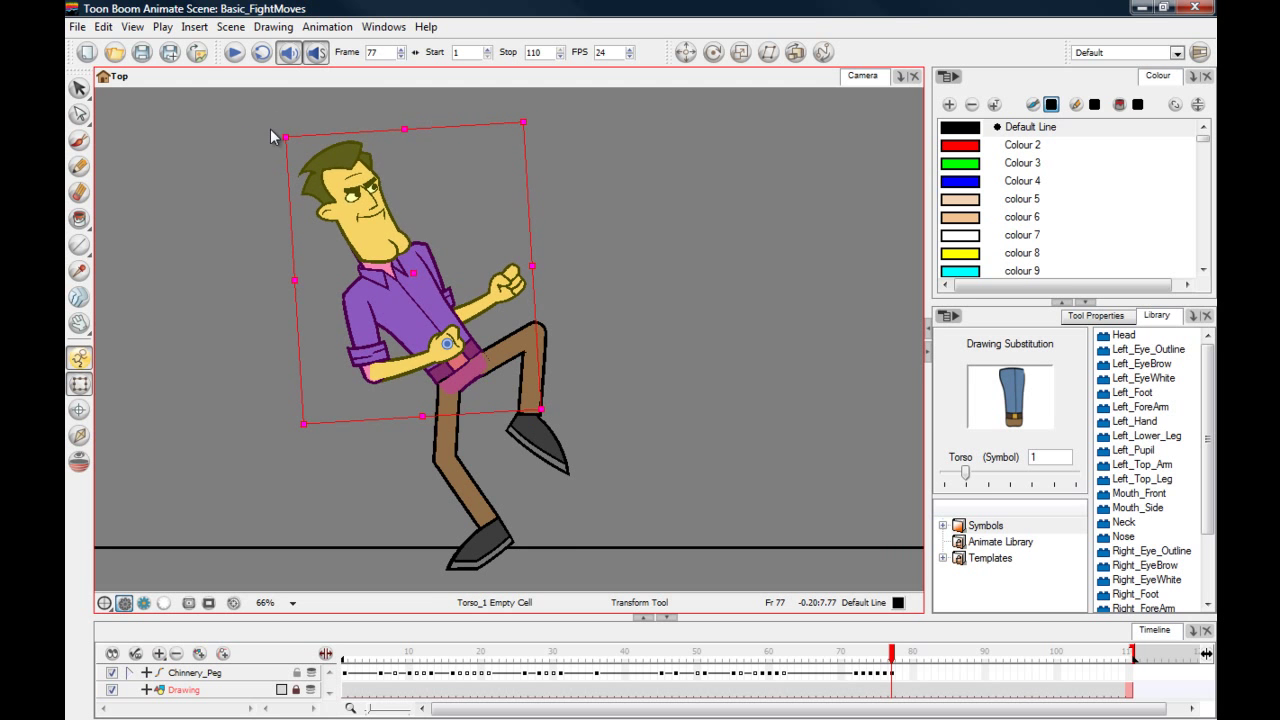
pyautogui.hotkey('ctrl', 'z')
pyautogui.click(221, 210)
pyautogui.click(535, 363)
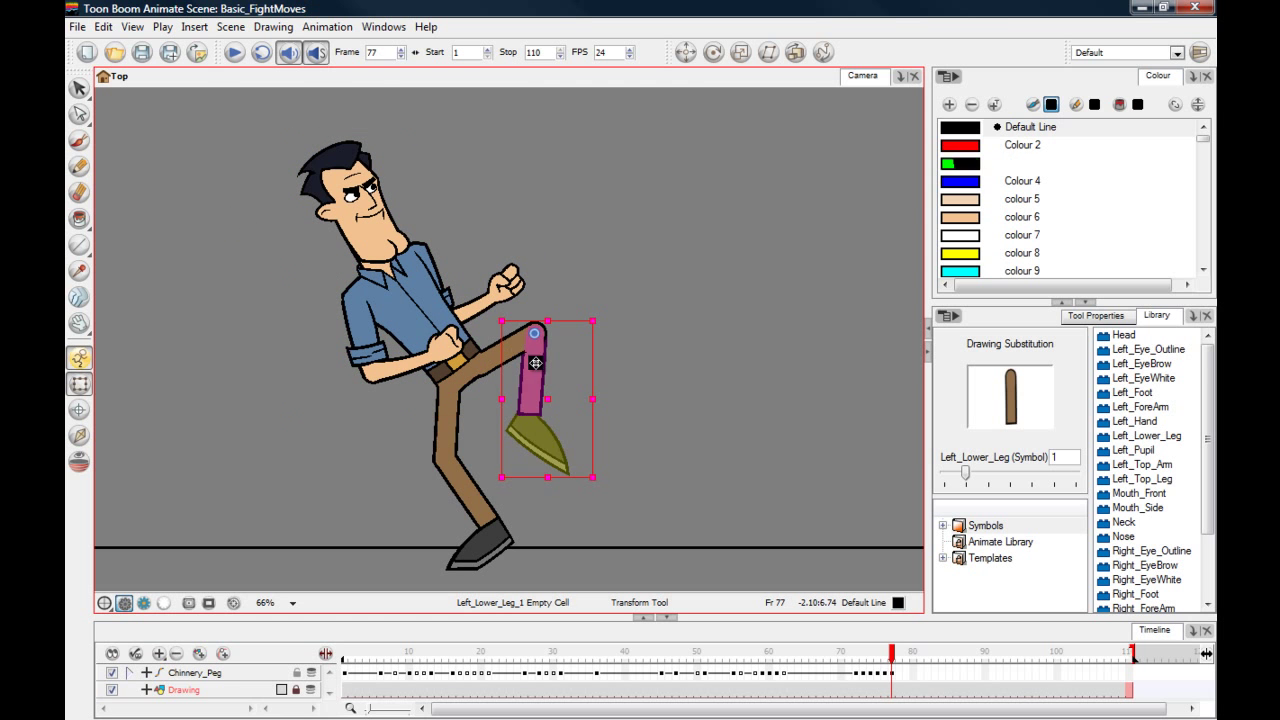
pyautogui.moveTo(487, 308)
pyautogui.mouseDown()
pyautogui.moveTo(478, 349)
pyautogui.moveTo(525, 406)
pyautogui.moveTo(508, 396)
pyautogui.mouseUp()
pyautogui.click(278, 313)
# Rotate Left_Foot so it flexes upward, then compare with earlier frames.
pyautogui.click(633, 296)
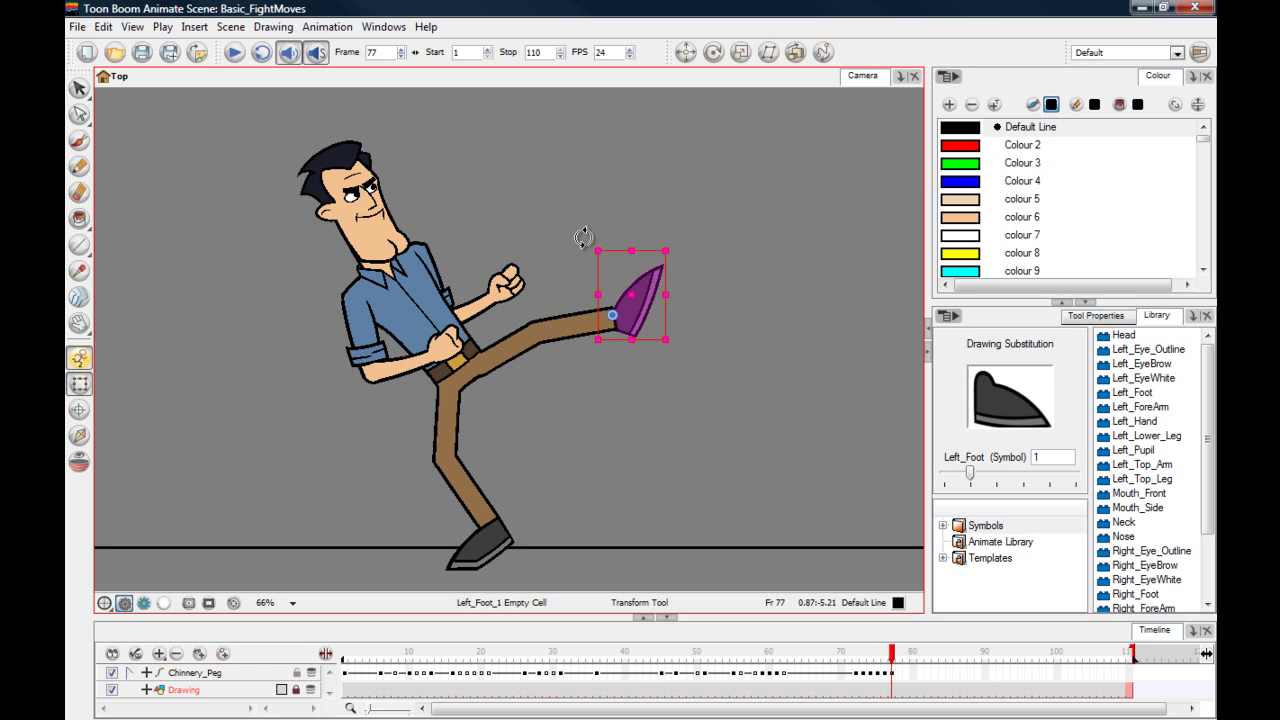
pyautogui.moveTo(586, 236)
pyautogui.mouseDown()
pyautogui.moveTo(586, 264)
pyautogui.moveTo(551, 278)
pyautogui.moveTo(562, 287)
pyautogui.mouseUp()
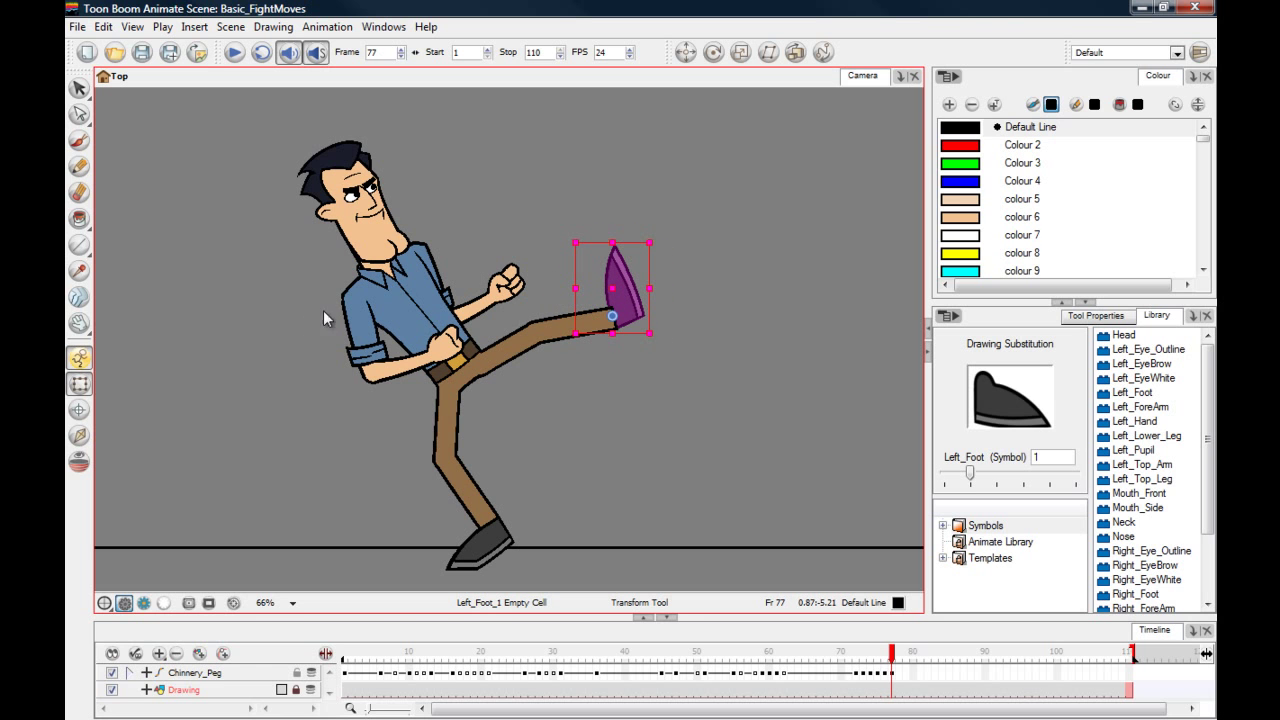
pyautogui.click(266, 346)
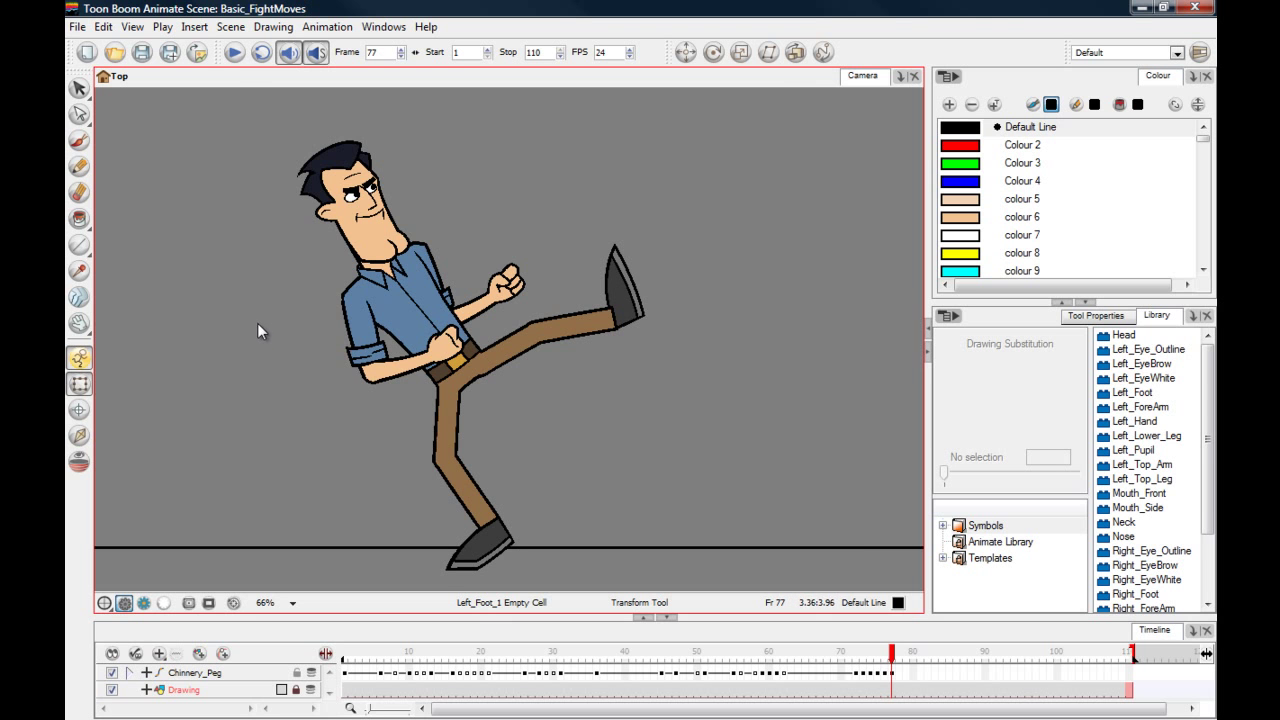
pyautogui.moveTo(889, 654)
pyautogui.mouseDown()
pyautogui.moveTo(856, 656)
pyautogui.moveTo(898, 658)
pyautogui.mouseUp()
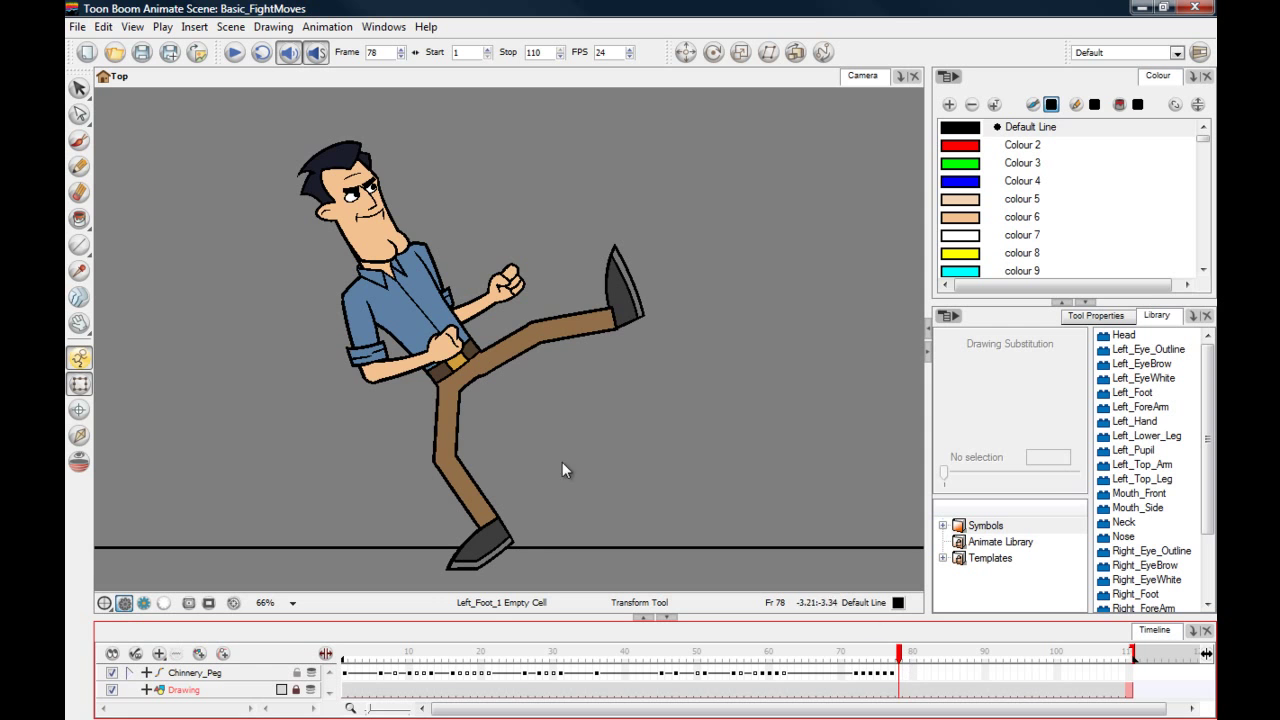
# Rotate Right_Top_Arm clockwise and raise Left_Top_Arm, then preview through frame 79.
pyautogui.click(360, 328)
pyautogui.moveTo(307, 279); pyautogui.dragTo(320, 252)
pyautogui.click(433, 264)
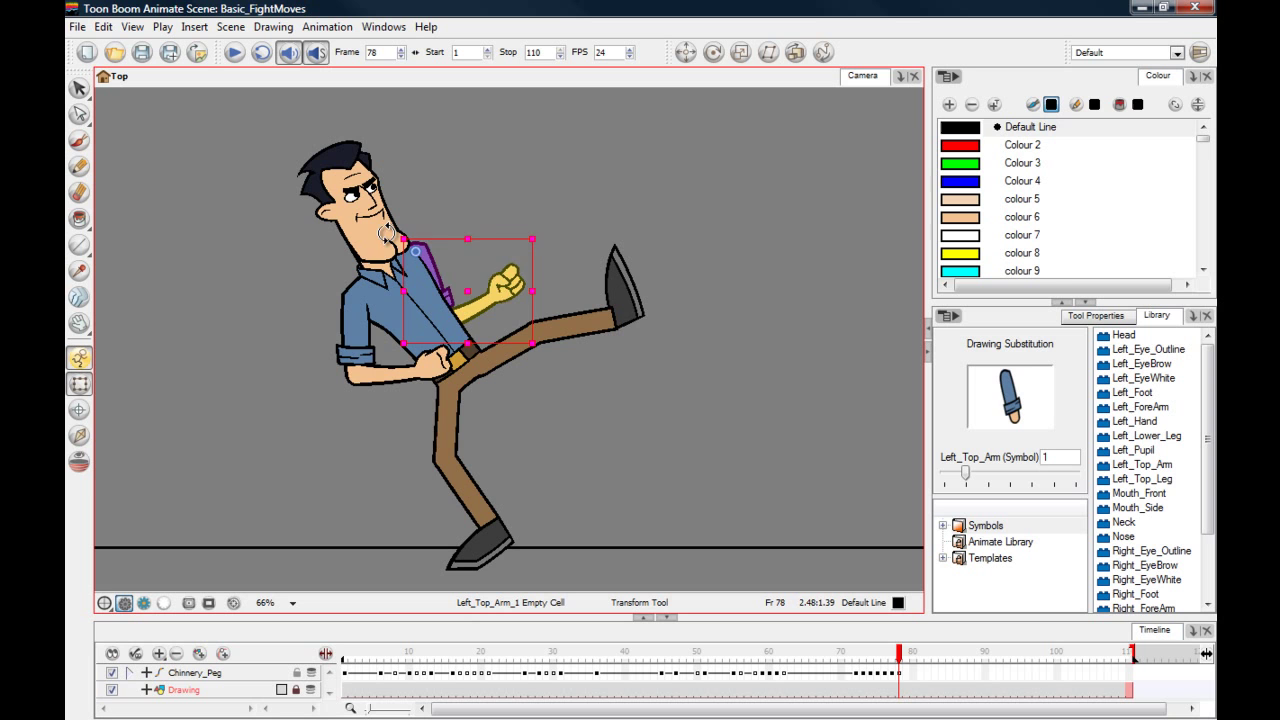
pyautogui.moveTo(390, 230); pyautogui.dragTo(380, 245)
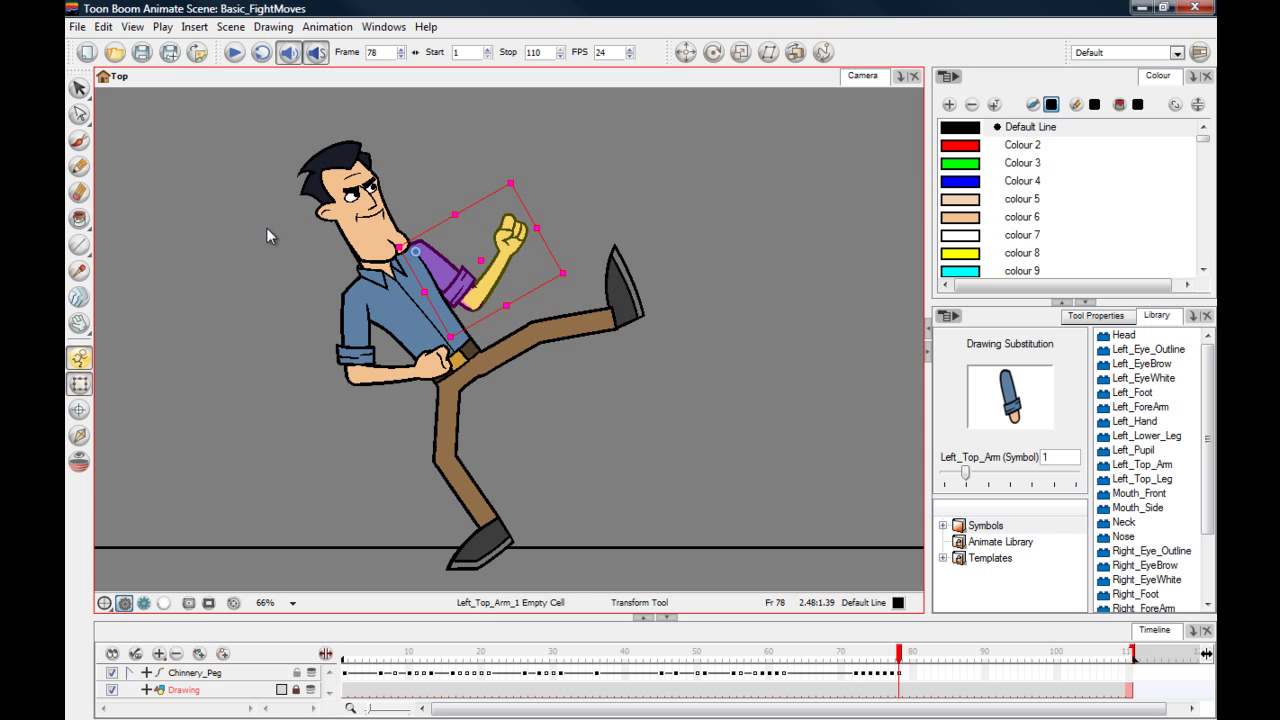
pyautogui.click(268, 285)
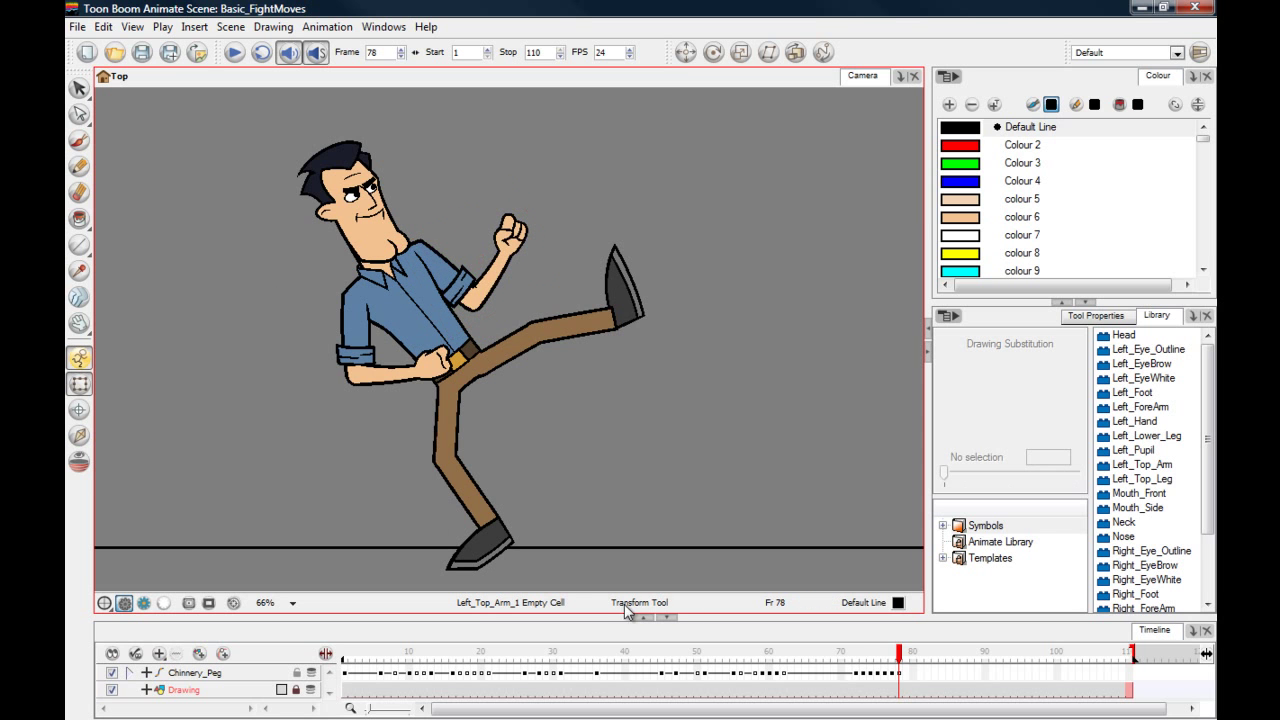
pyautogui.moveTo(899, 655)
pyautogui.mouseDown()
pyautogui.moveTo(857, 655)
pyautogui.moveTo(908, 655)
pyautogui.mouseUp()
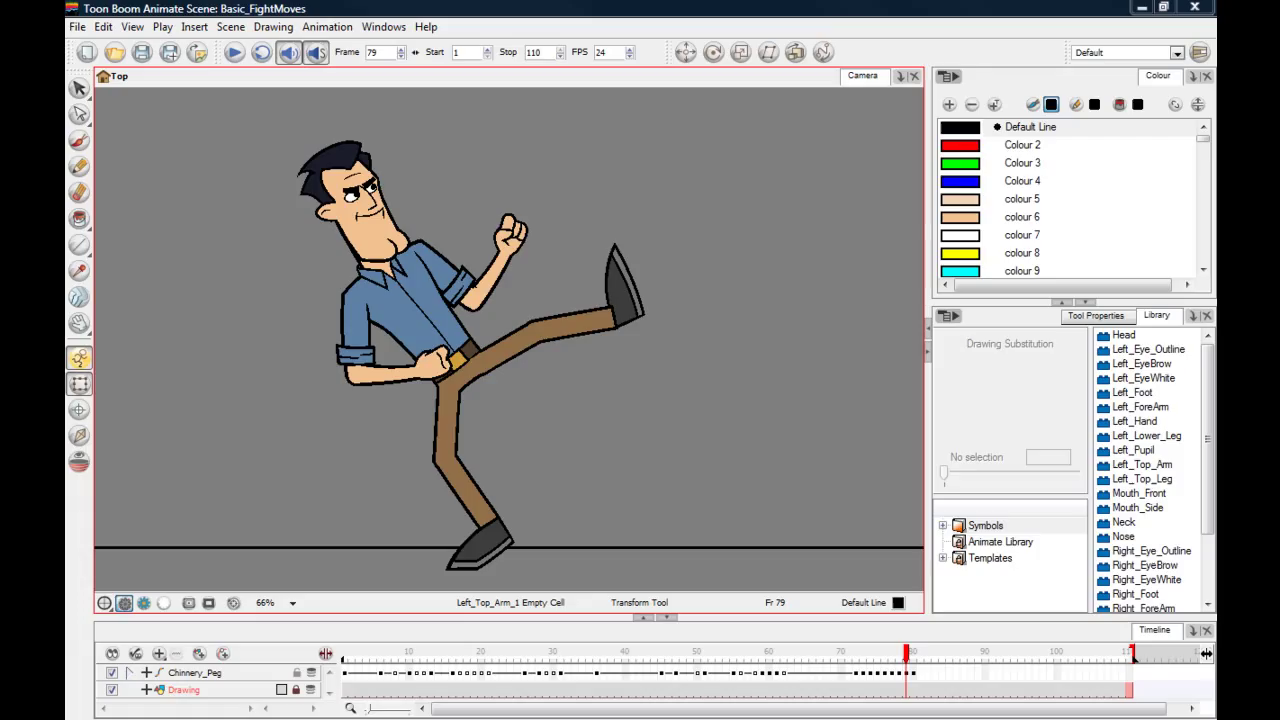
# Swap the mouth at frame 79 to Mouth_Front drawing 6 for an open shout.
pyautogui.click(360, 236)
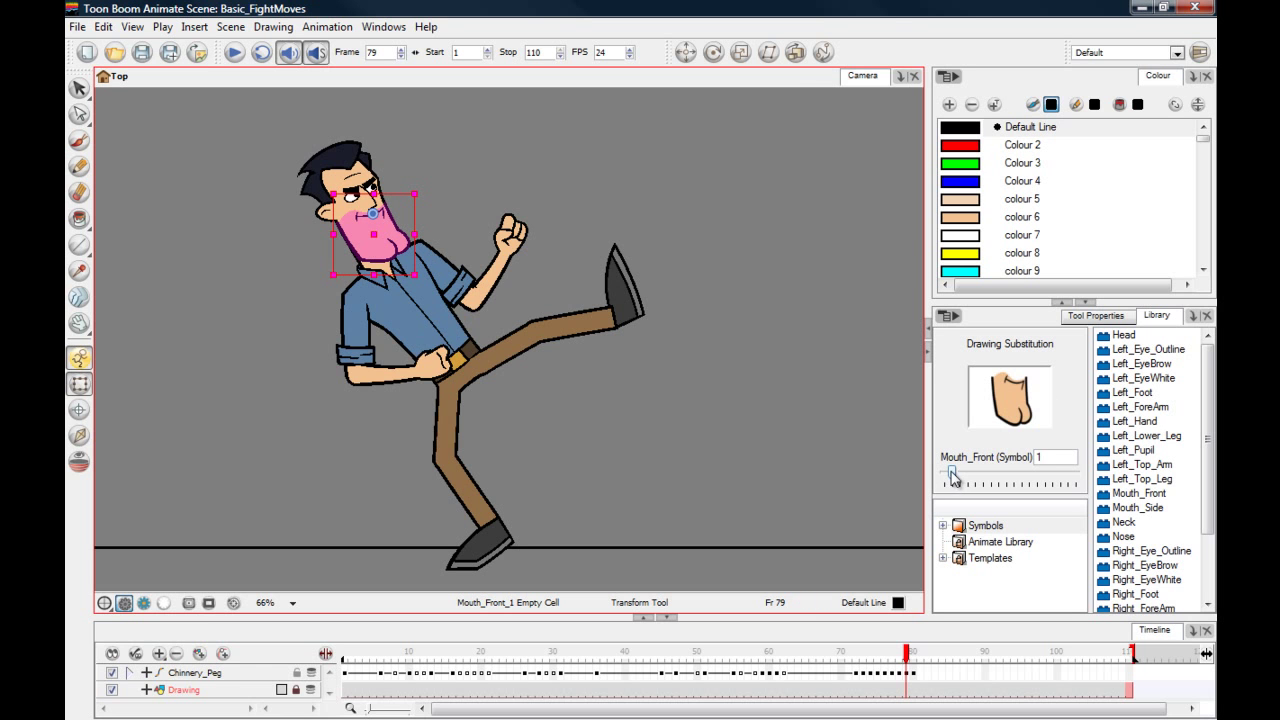
pyautogui.moveTo(951, 470); pyautogui.dragTo(992, 482)
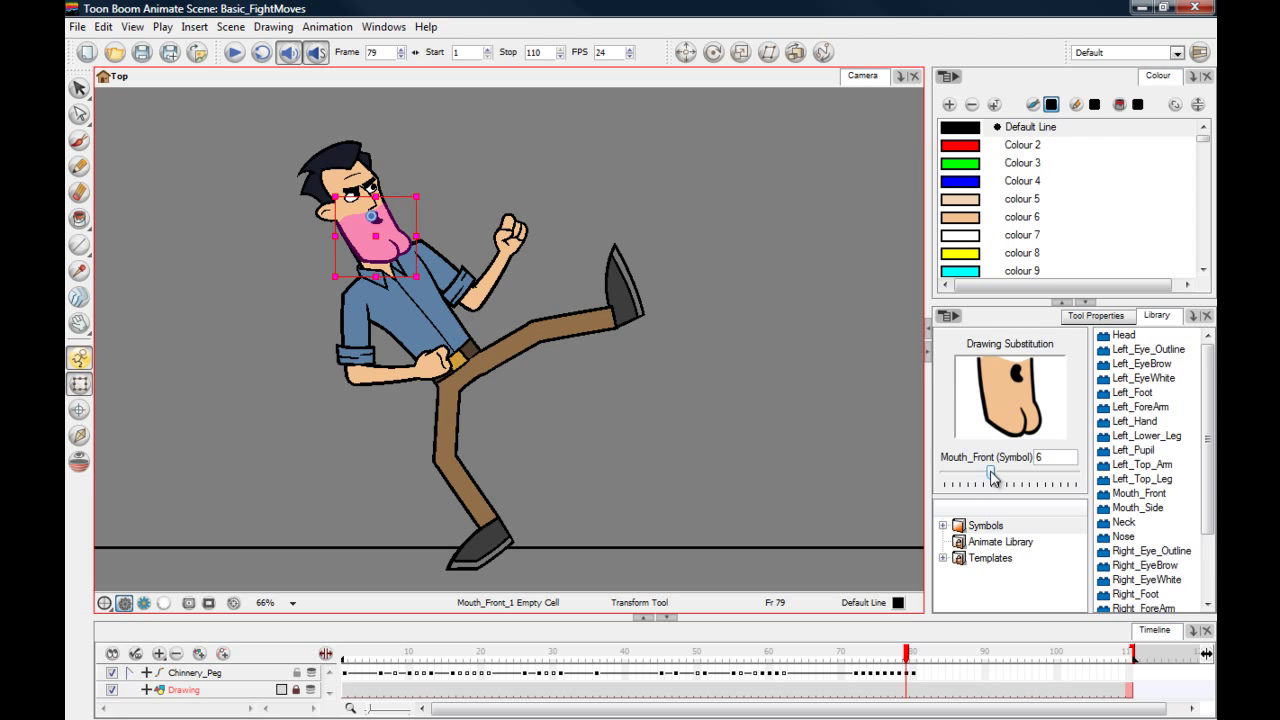
pyautogui.click(793, 420)
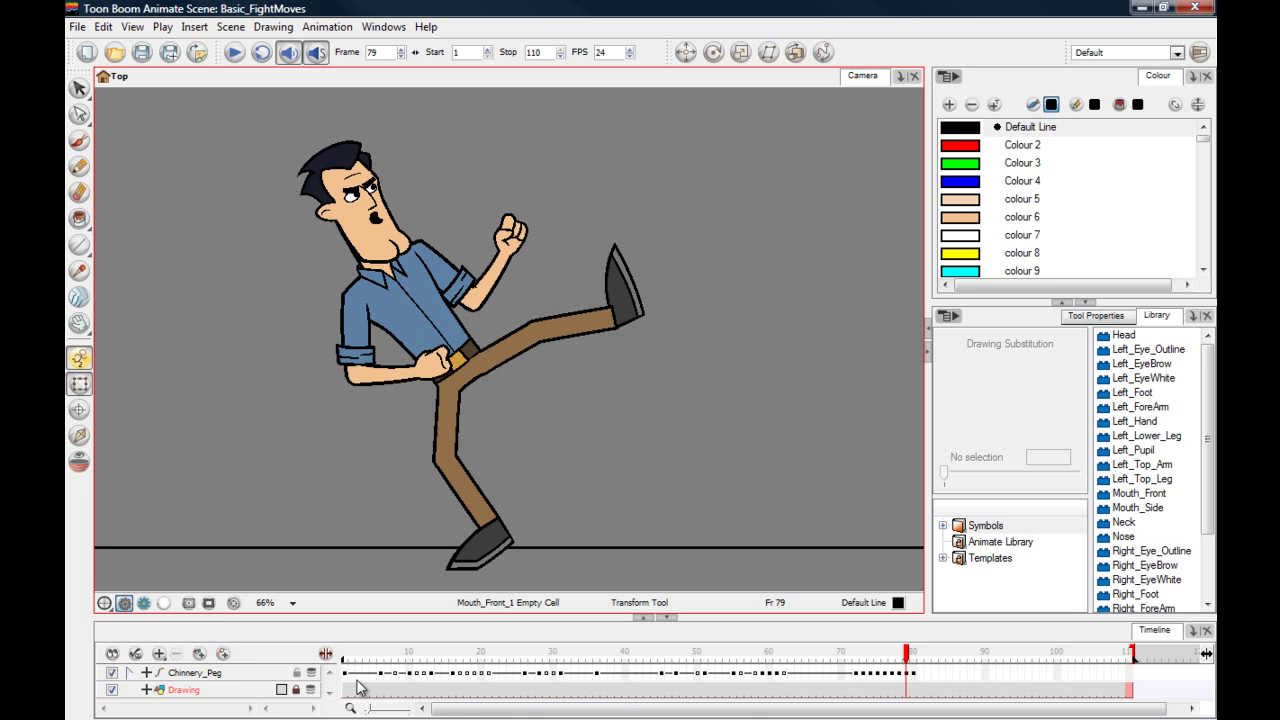
# Copy the Chinnery_Peg fighting-stance cell from frame 26 and paste it into empty frame 84.
pyautogui.click(921, 678)
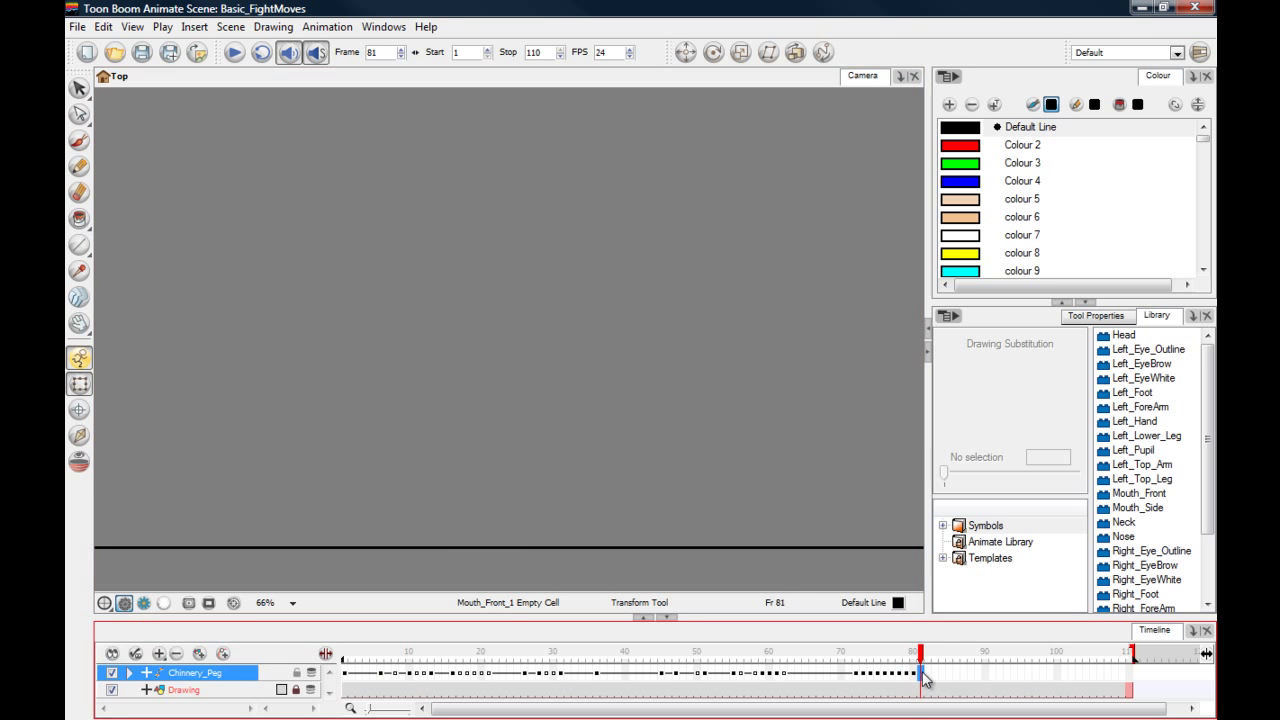
pyautogui.click(954, 678)
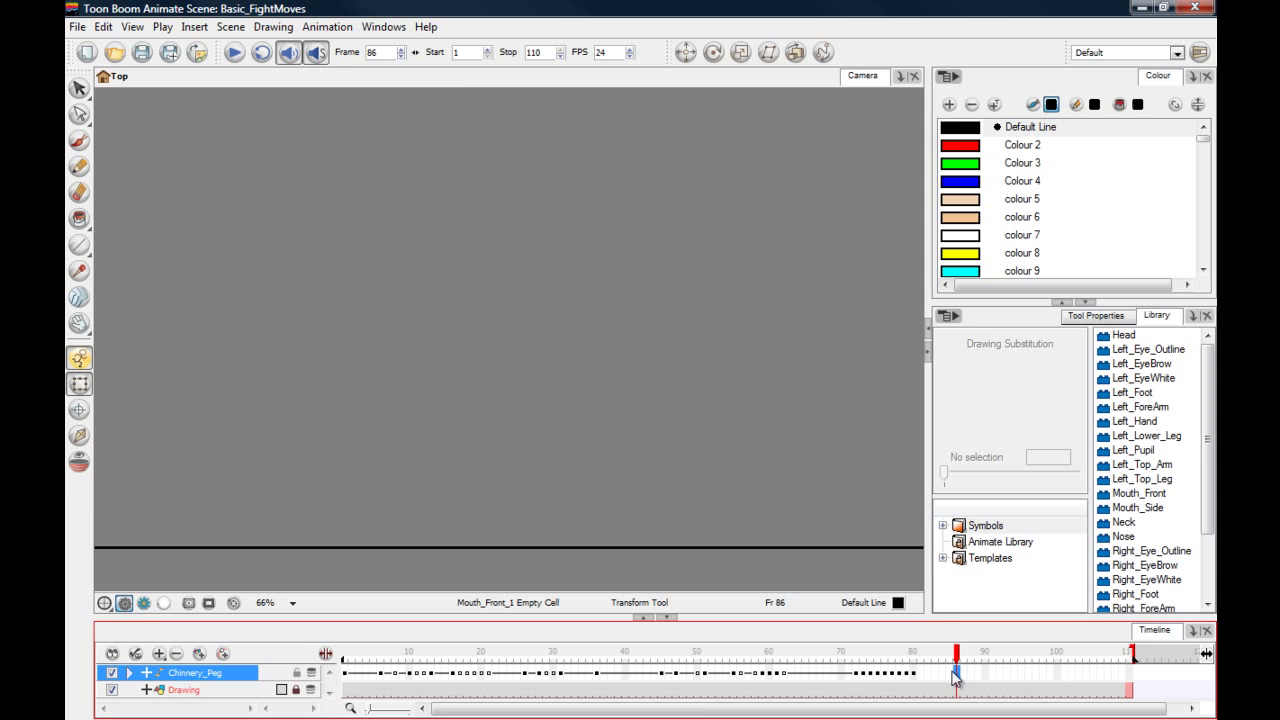
pyautogui.click(452, 676)
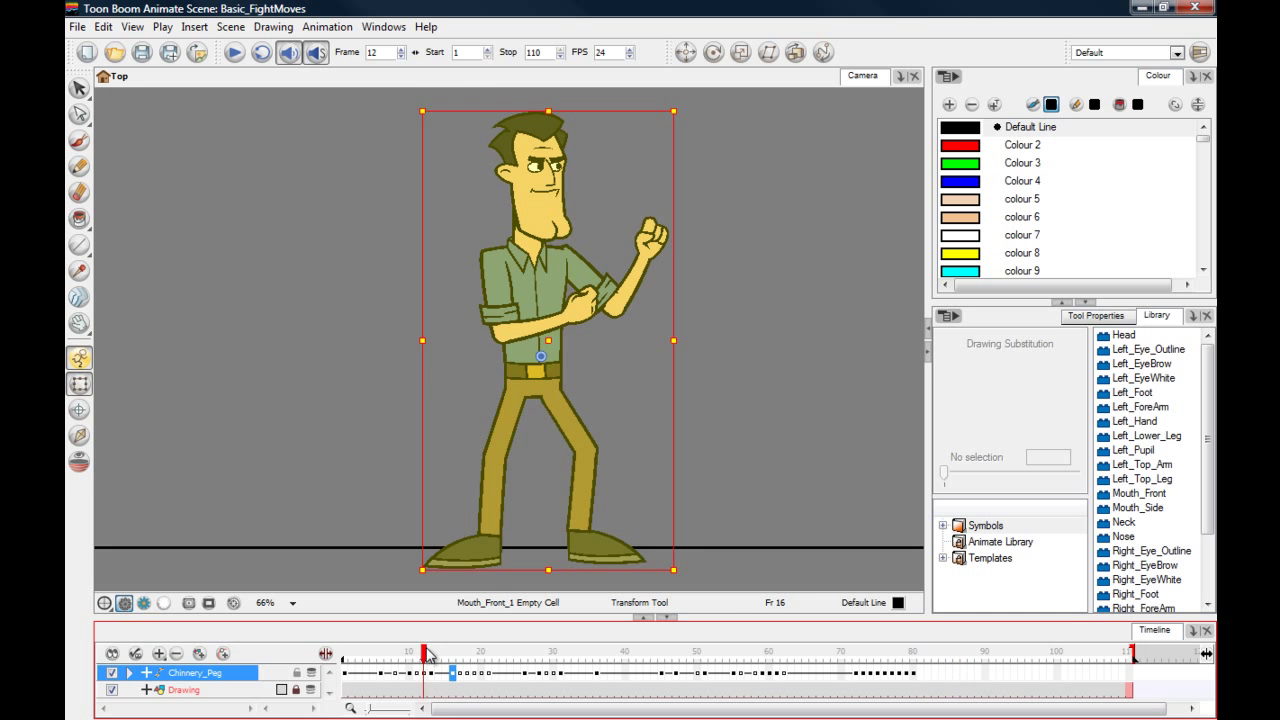
pyautogui.moveTo(452, 651); pyautogui.dragTo(526, 649)
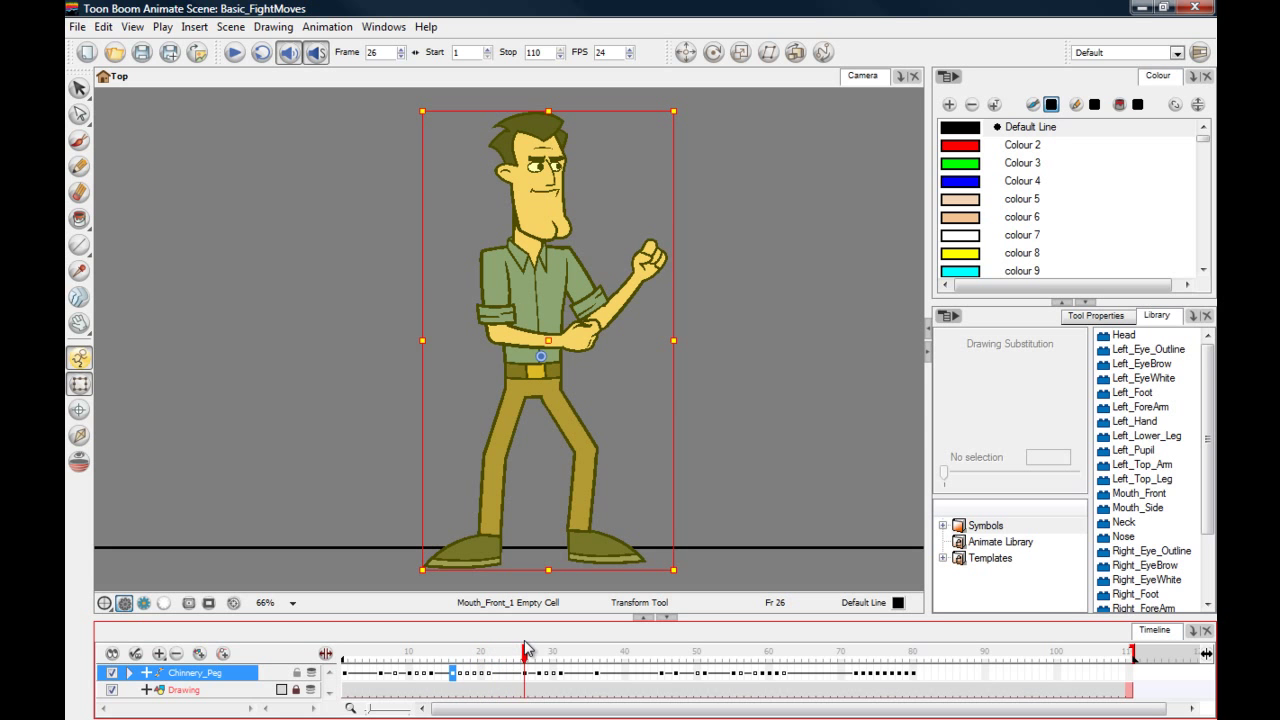
pyautogui.click(523, 672)
pyautogui.click(942, 677)
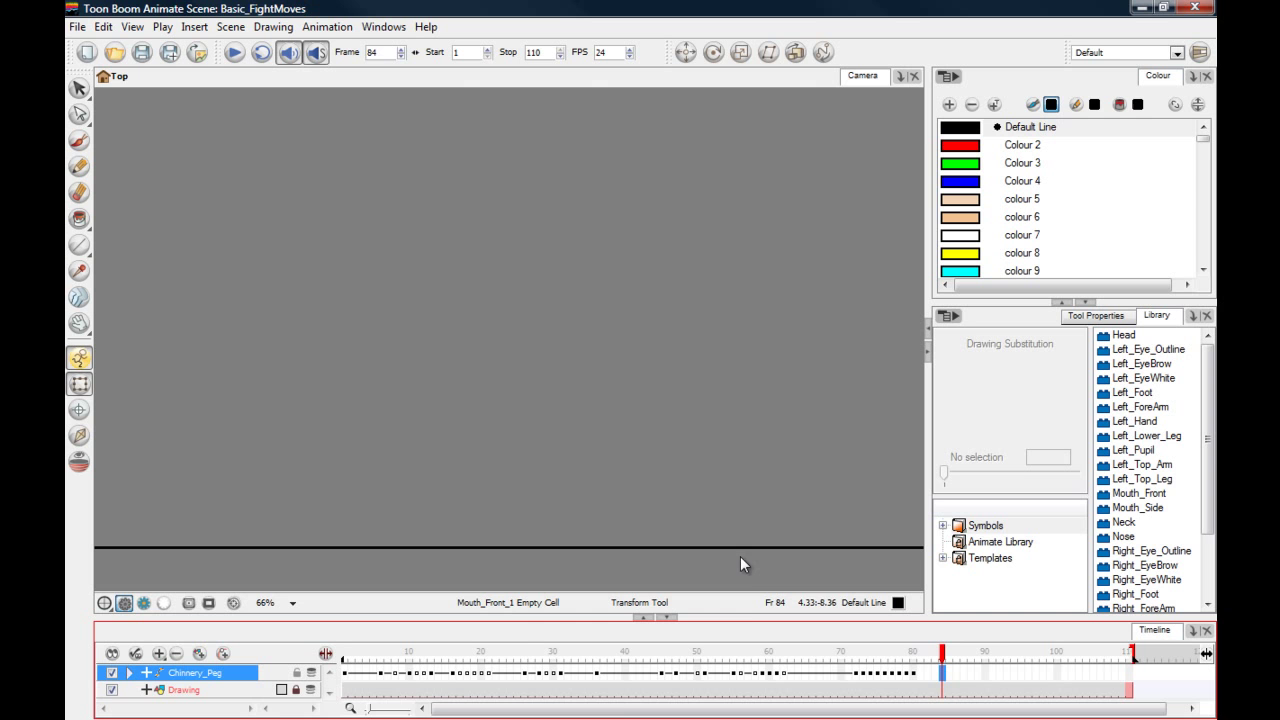
pyautogui.hotkey('ctrl', 'v')
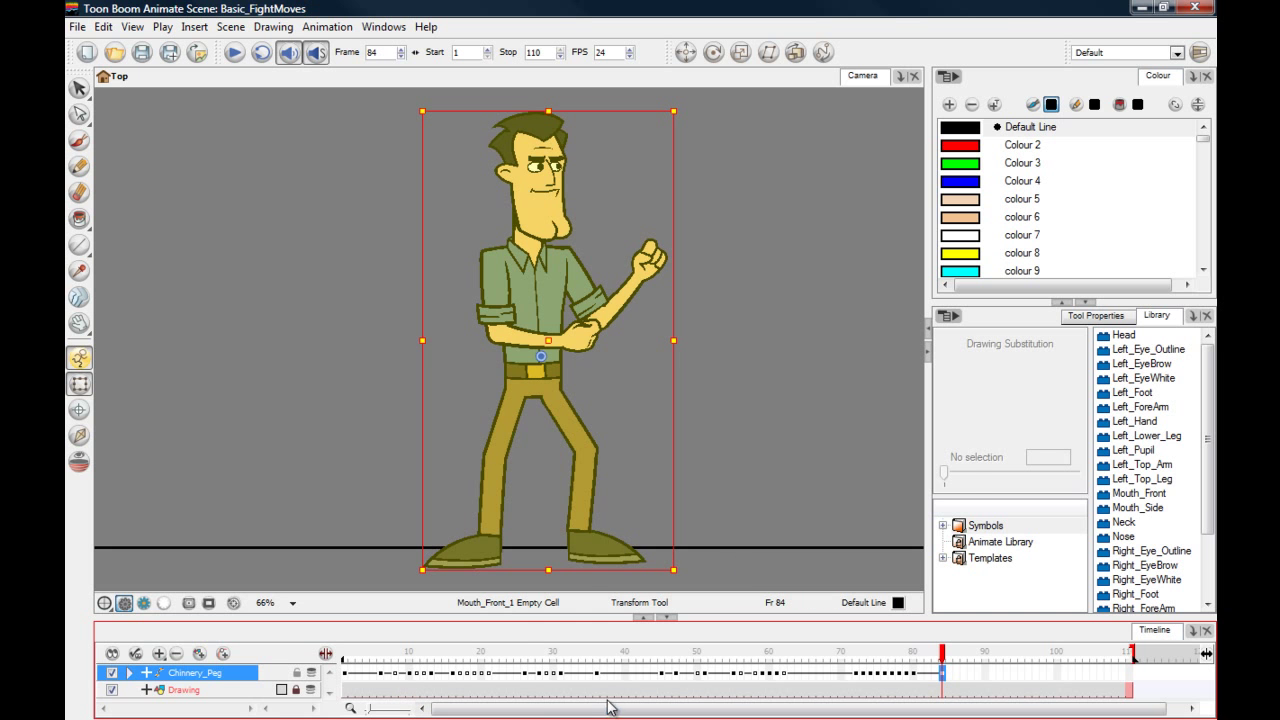
# Swap the right hand at frame 84 to the clenched-fist drawing, then scrub back to frame 83.
pyautogui.click(387, 491)
pyautogui.click(584, 338)
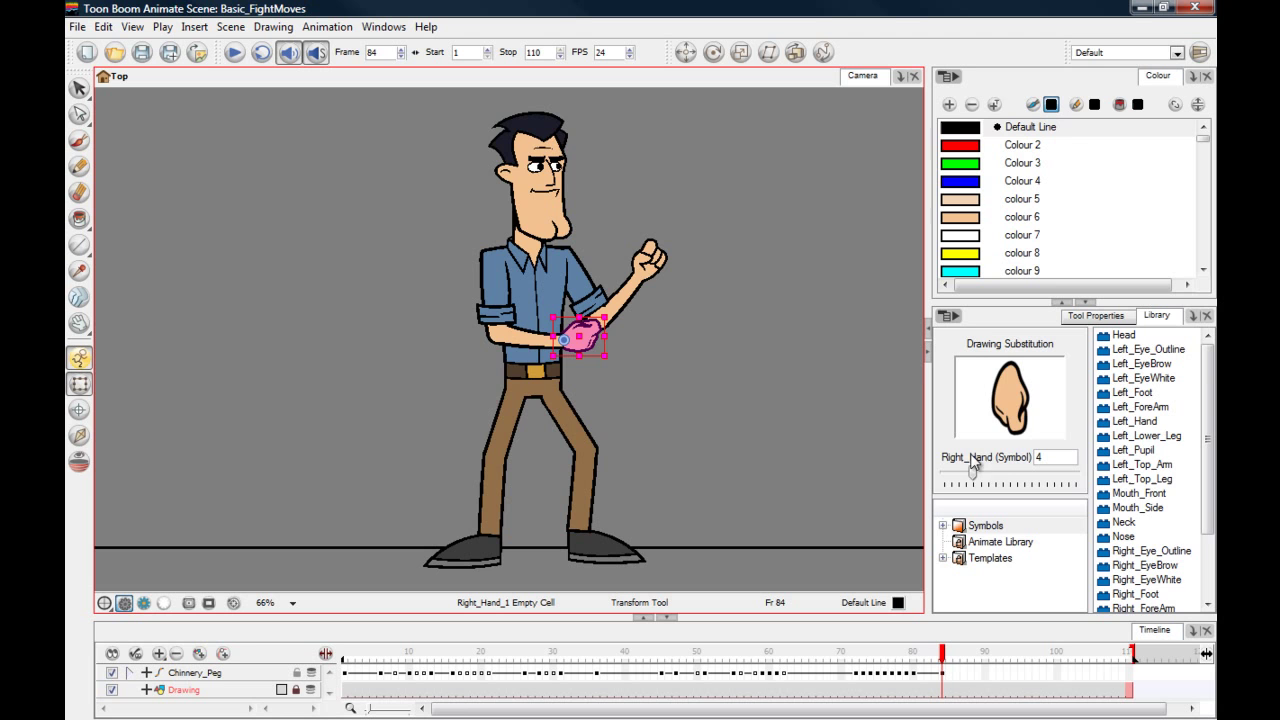
pyautogui.moveTo(975, 478); pyautogui.dragTo(981, 478)
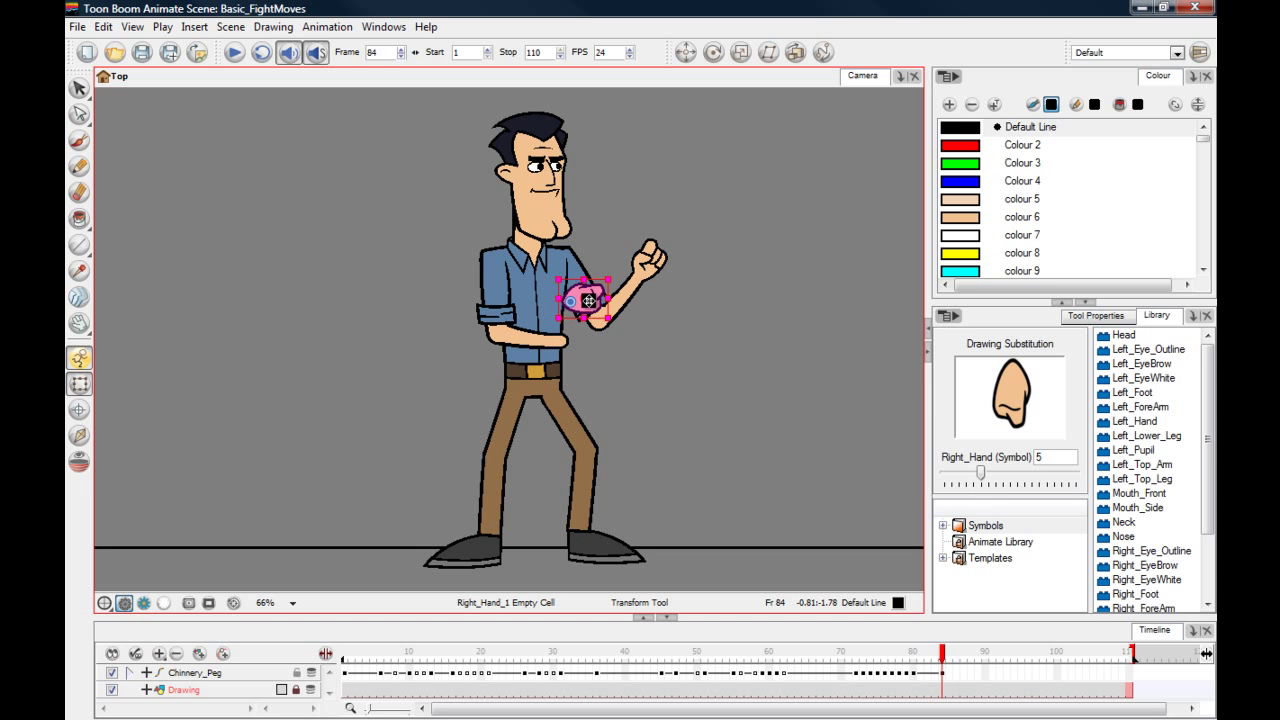
pyautogui.click(612, 386)
pyautogui.moveTo(941, 652)
pyautogui.mouseDown()
pyautogui.moveTo(912, 652)
pyautogui.moveTo(955, 652)
pyautogui.moveTo(914, 652)
pyautogui.moveTo(945, 645)
pyautogui.moveTo(937, 654)
pyautogui.mouseUp()
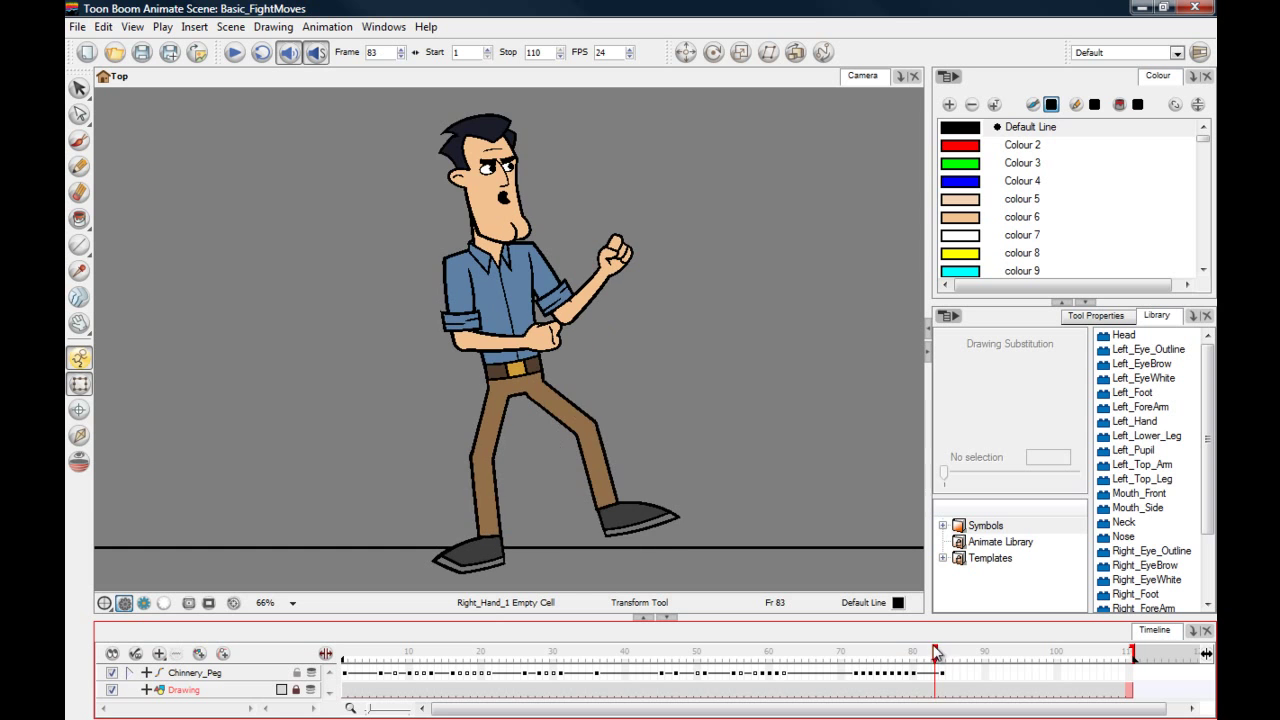
# Set the right foot at frame 83 to its first drawing and review the kick landing.
pyautogui.click(465, 558)
pyautogui.moveTo(1043, 474); pyautogui.dragTo(977, 481)
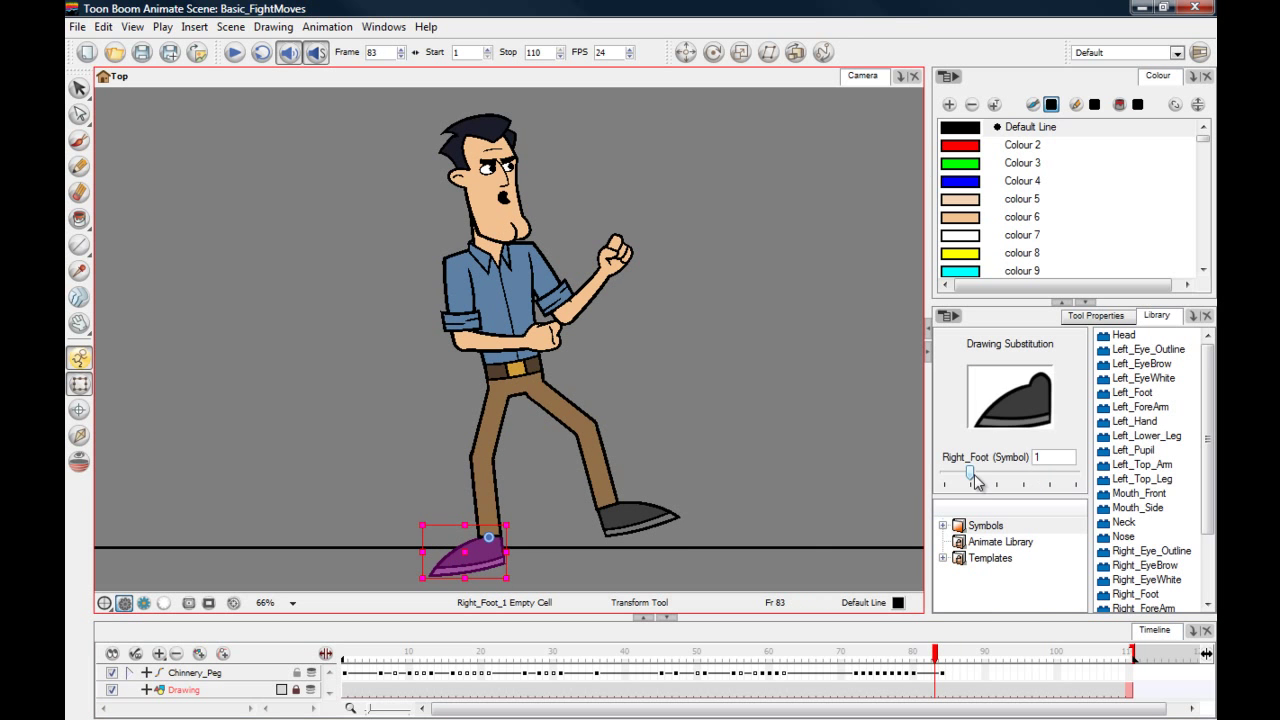
pyautogui.click(345, 462)
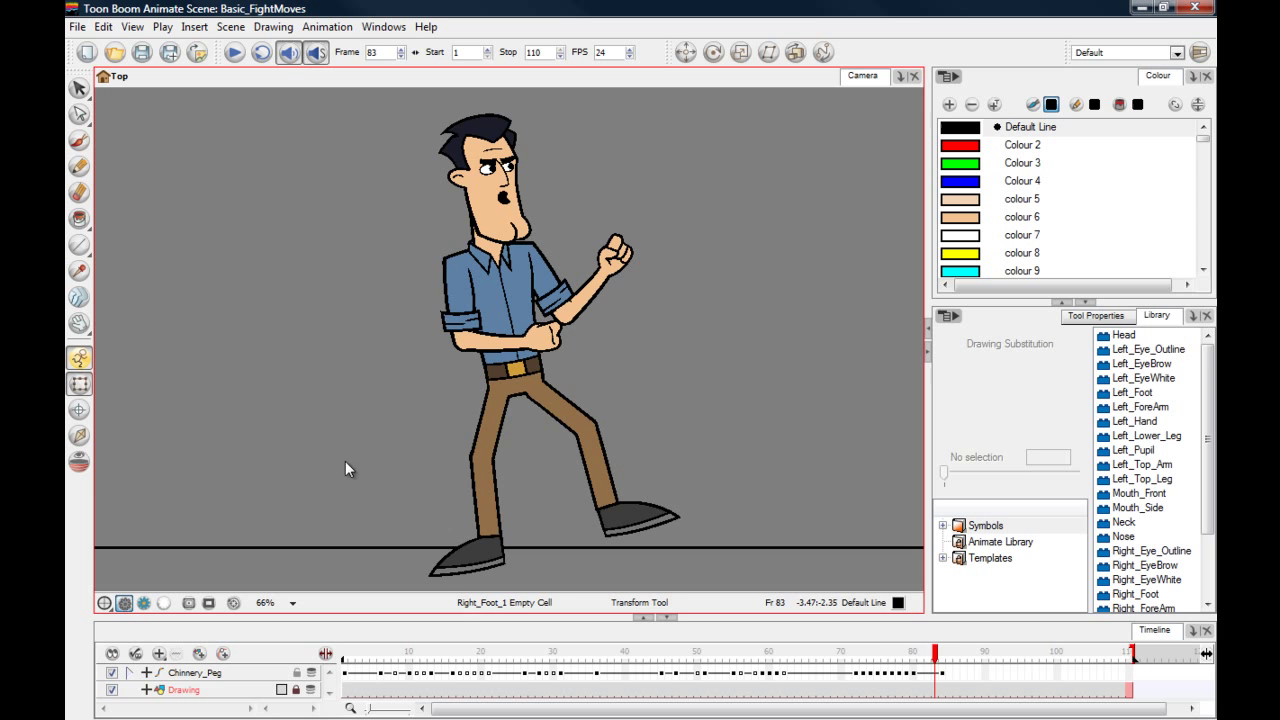
pyautogui.click(933, 651)
pyautogui.moveTo(920, 654)
pyautogui.mouseDown()
pyautogui.moveTo(952, 655)
pyautogui.moveTo(935, 654)
pyautogui.mouseUp()
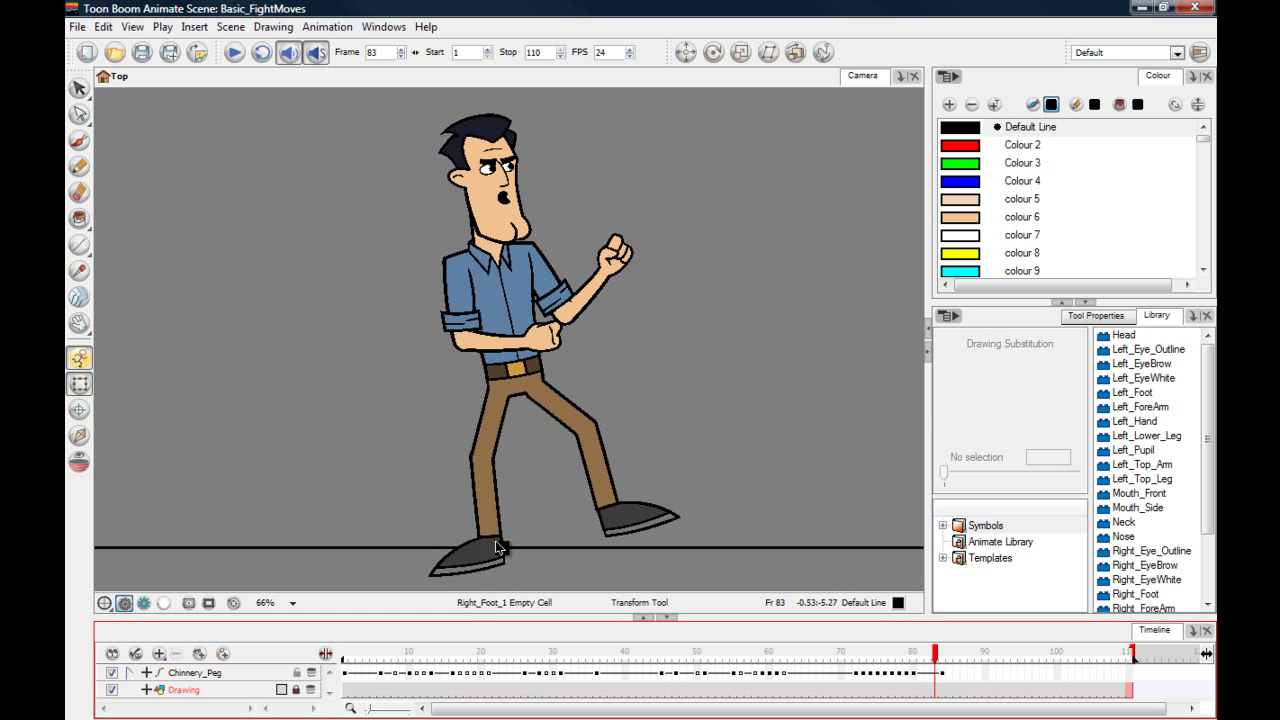
pyautogui.moveTo(930, 647)
pyautogui.mouseDown()
pyautogui.moveTo(943, 654)
pyautogui.moveTo(920, 655)
pyautogui.moveTo(962, 656)
pyautogui.moveTo(943, 655)
pyautogui.mouseUp()
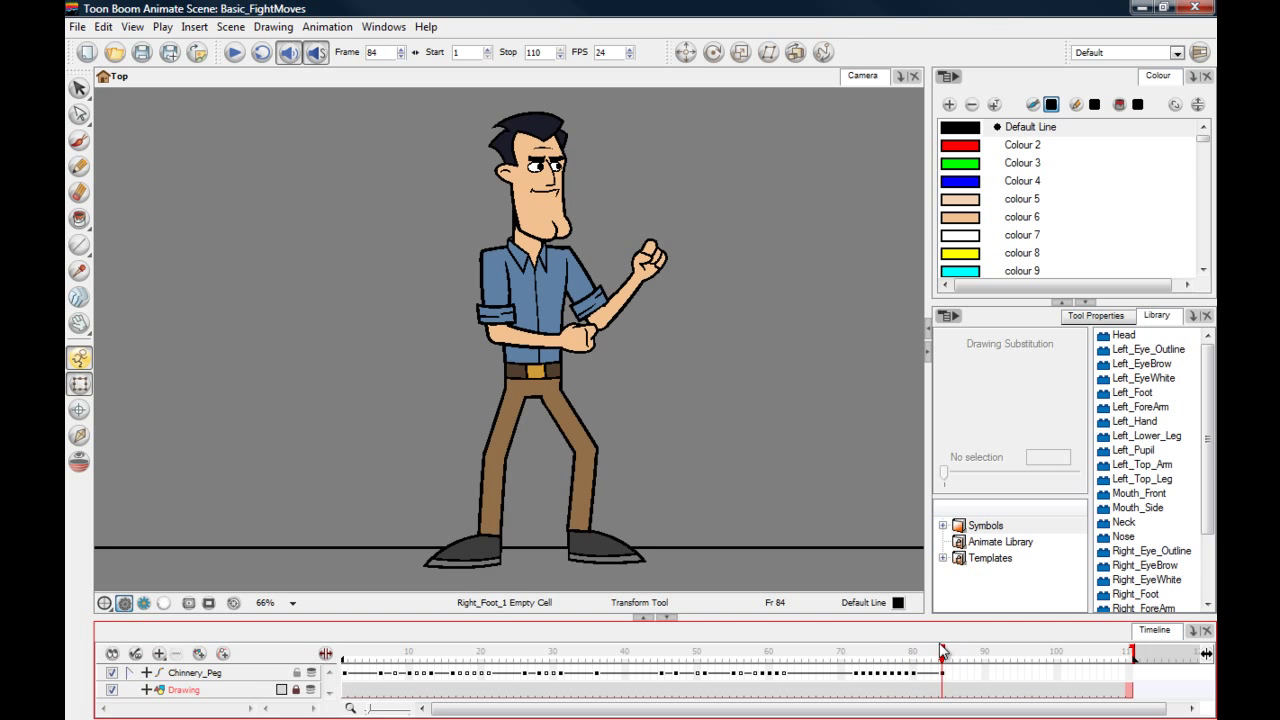
# Add the stance pose to the empty frame 110 on Chinnery_Peg.
pyautogui.click(1127, 685)
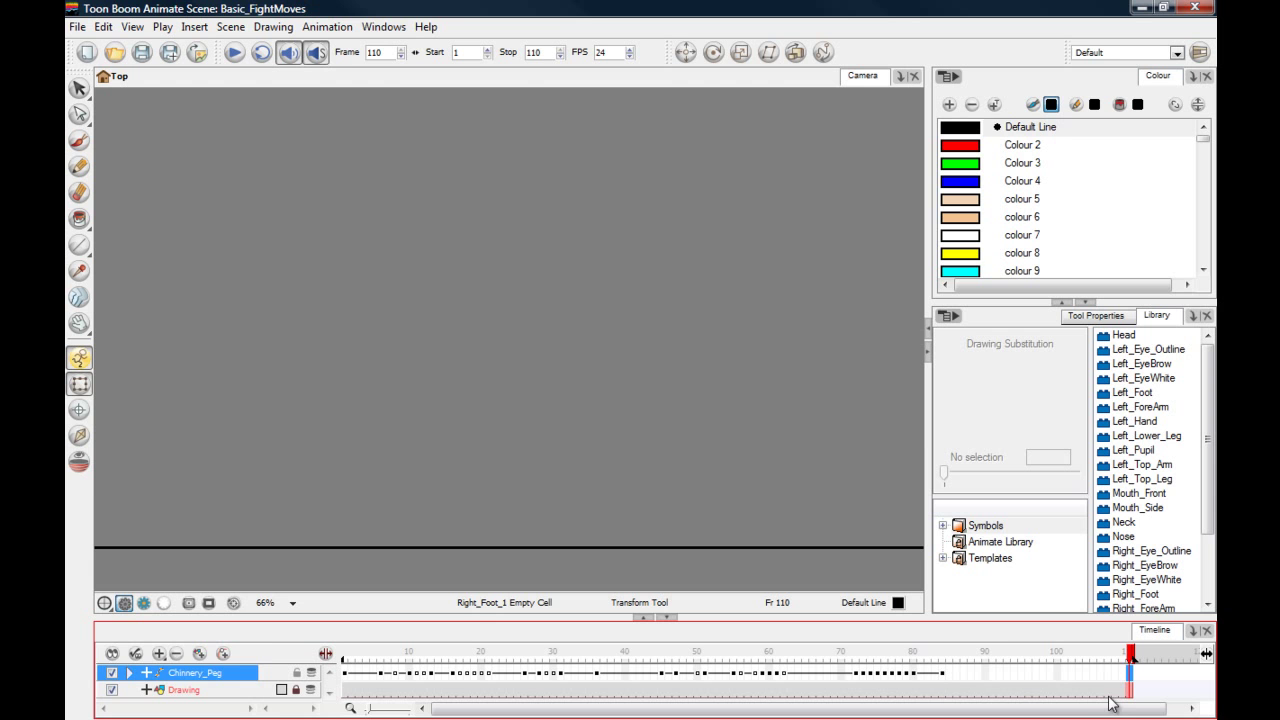
pyautogui.click(295, 408)
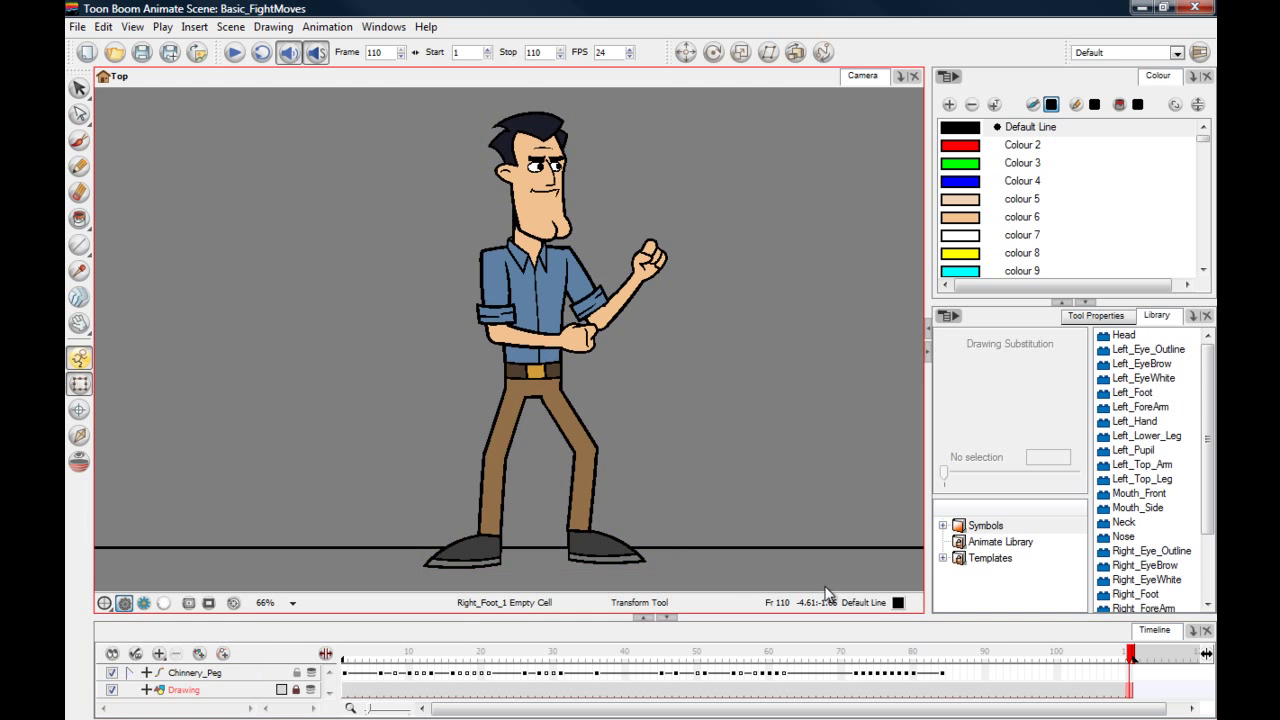
pyautogui.click(1027, 688)
# Go to frame 97 and zoom in on the man's face.
pyautogui.click(322, 340)
pyautogui.moveTo(317, 268); pyautogui.dragTo(312, 288)
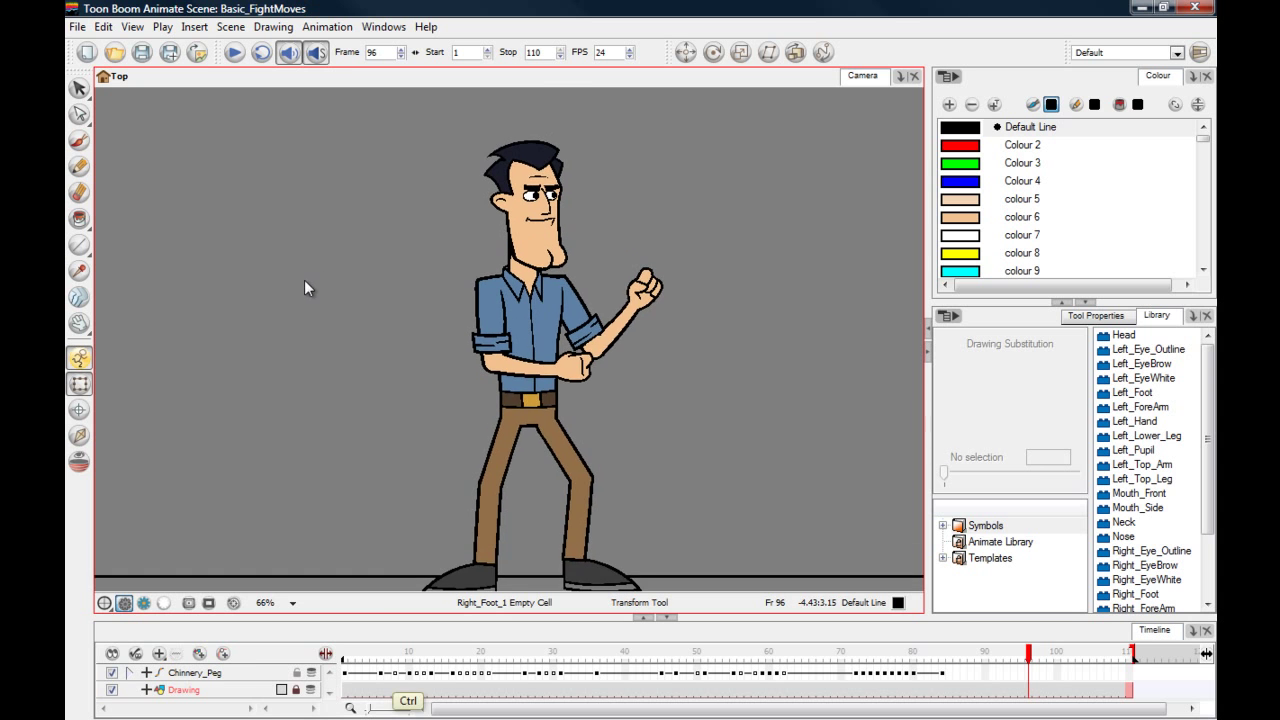
pyautogui.press('2')
pyautogui.press('2')
pyautogui.click(1024, 674)
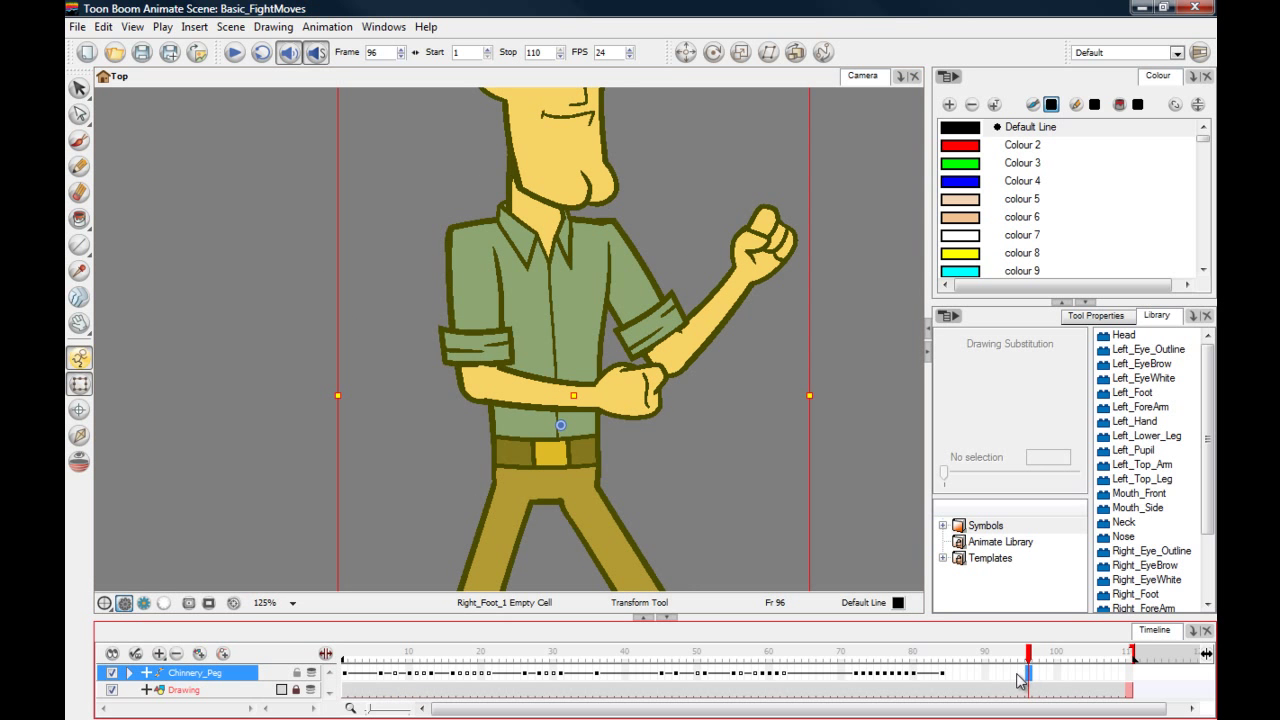
pyautogui.click(1035, 674)
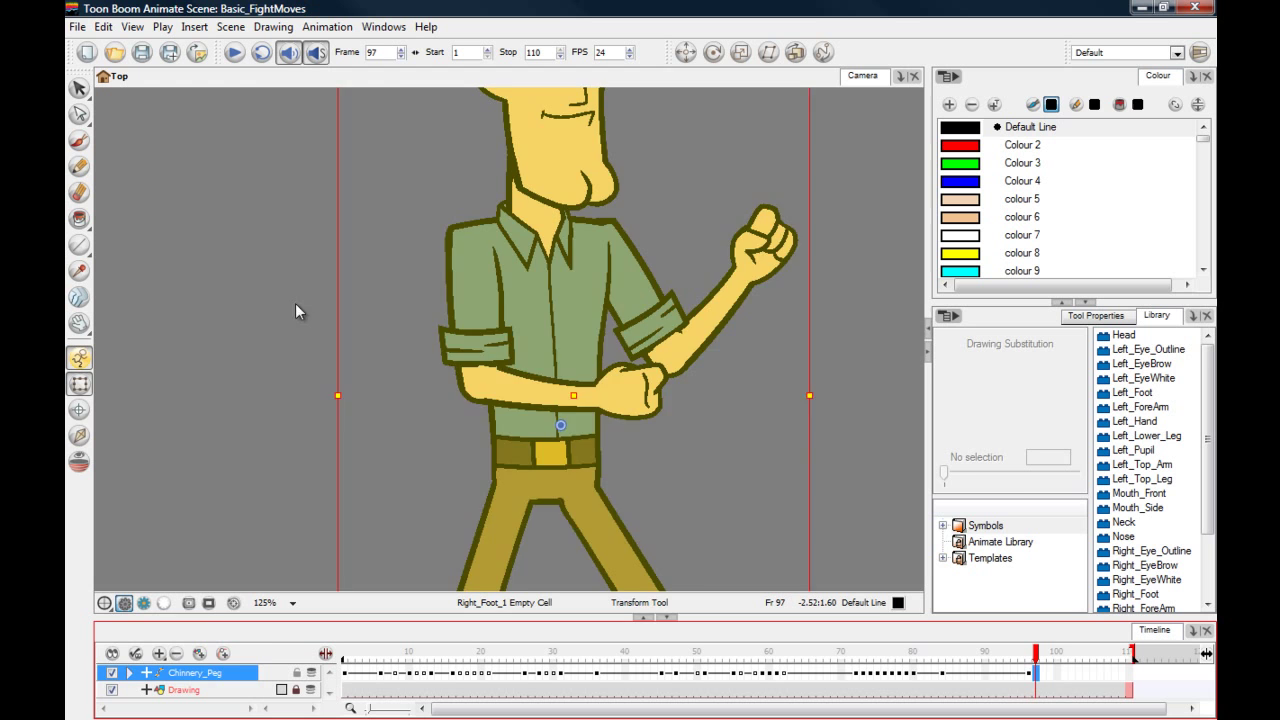
pyautogui.moveTo(295, 303); pyautogui.dragTo(288, 385)
pyautogui.moveTo(290, 335); pyautogui.dragTo(337, 366)
# Nudge the right pupil slightly and check the left pupil at frame 97.
pyautogui.click(340, 366)
pyautogui.click(575, 286)
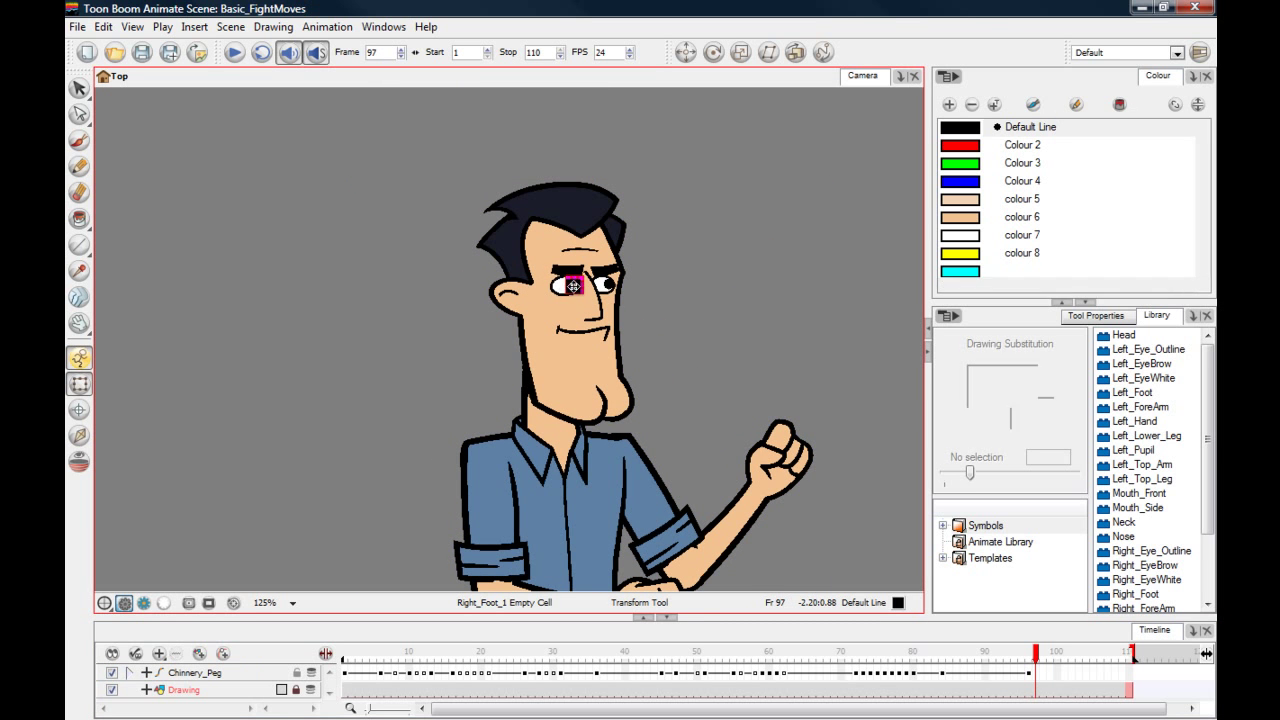
pyautogui.press('Left')
pyautogui.press('Left')
pyautogui.press('Left')
pyautogui.press('Left')
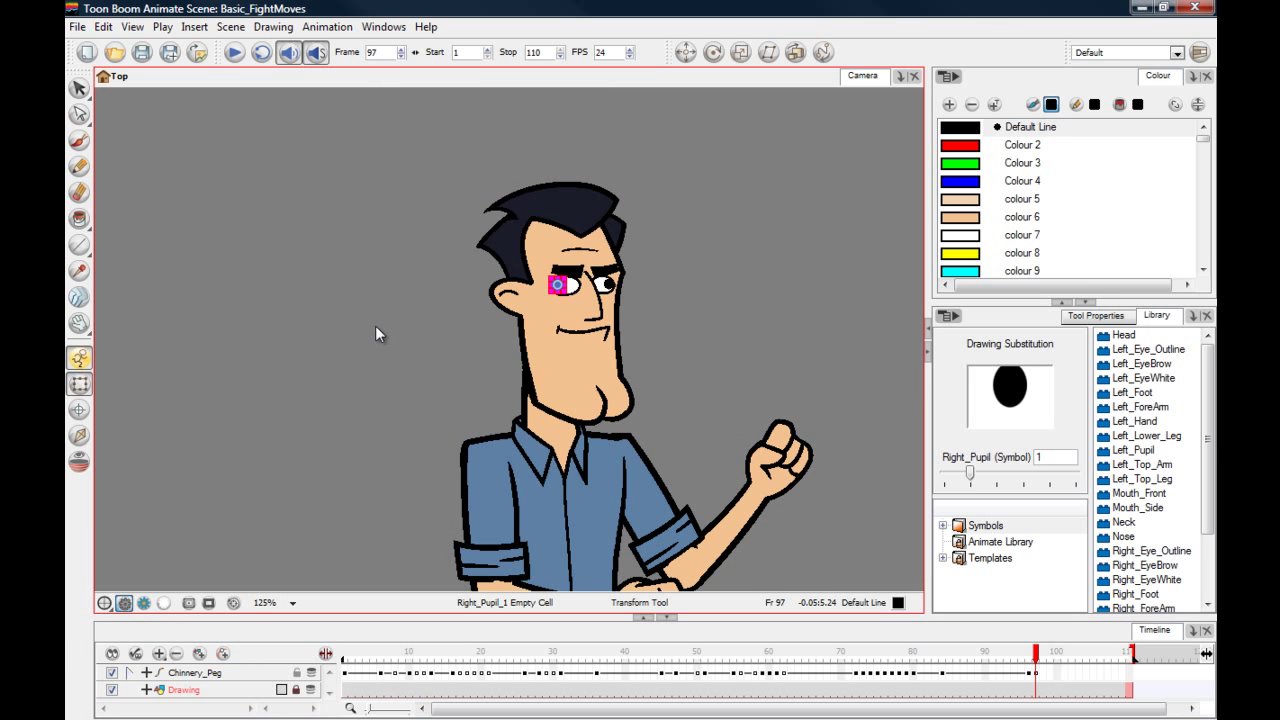
pyautogui.press('Right')
pyautogui.press('Right')
pyautogui.press('Right')
pyautogui.click(361, 321)
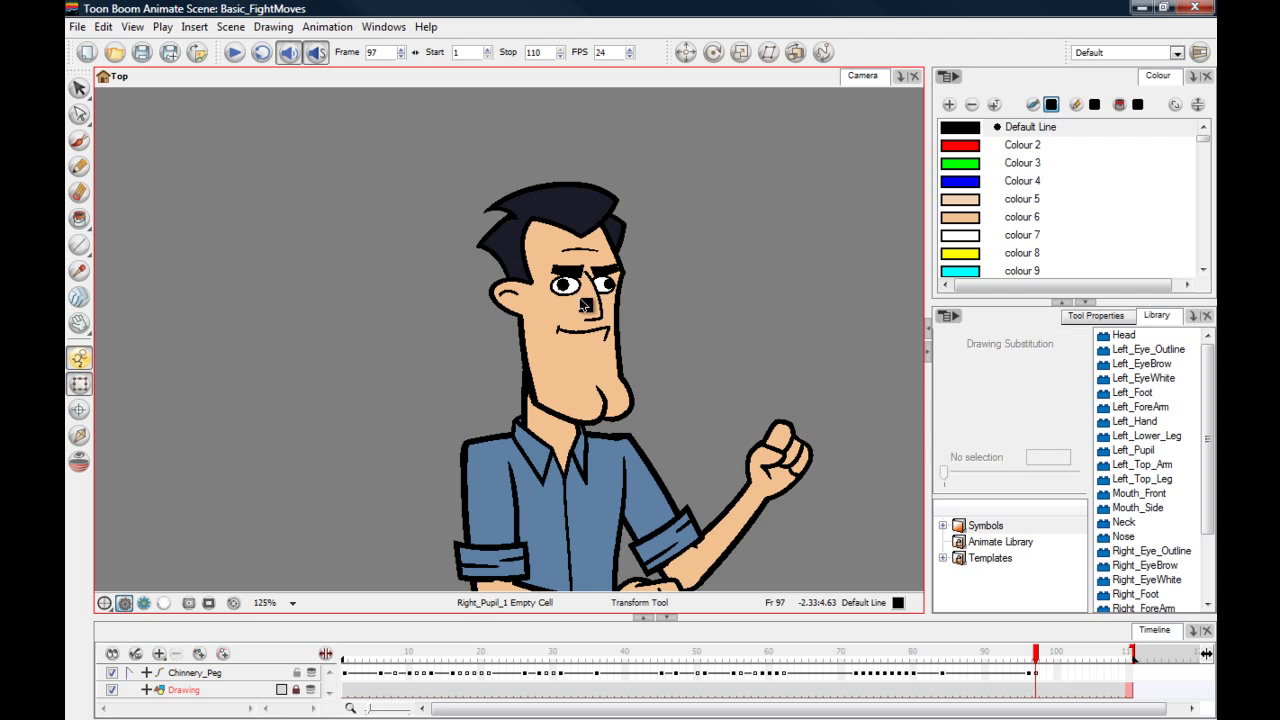
pyautogui.click(607, 285)
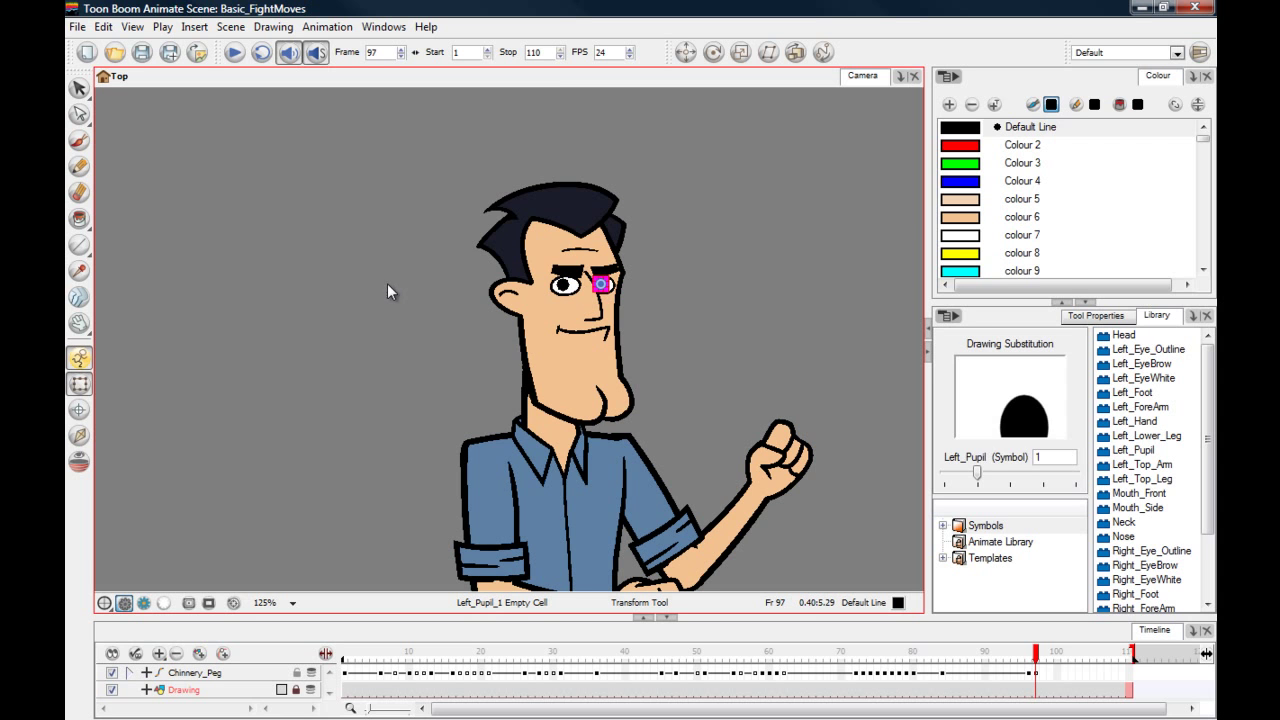
pyautogui.click(386, 281)
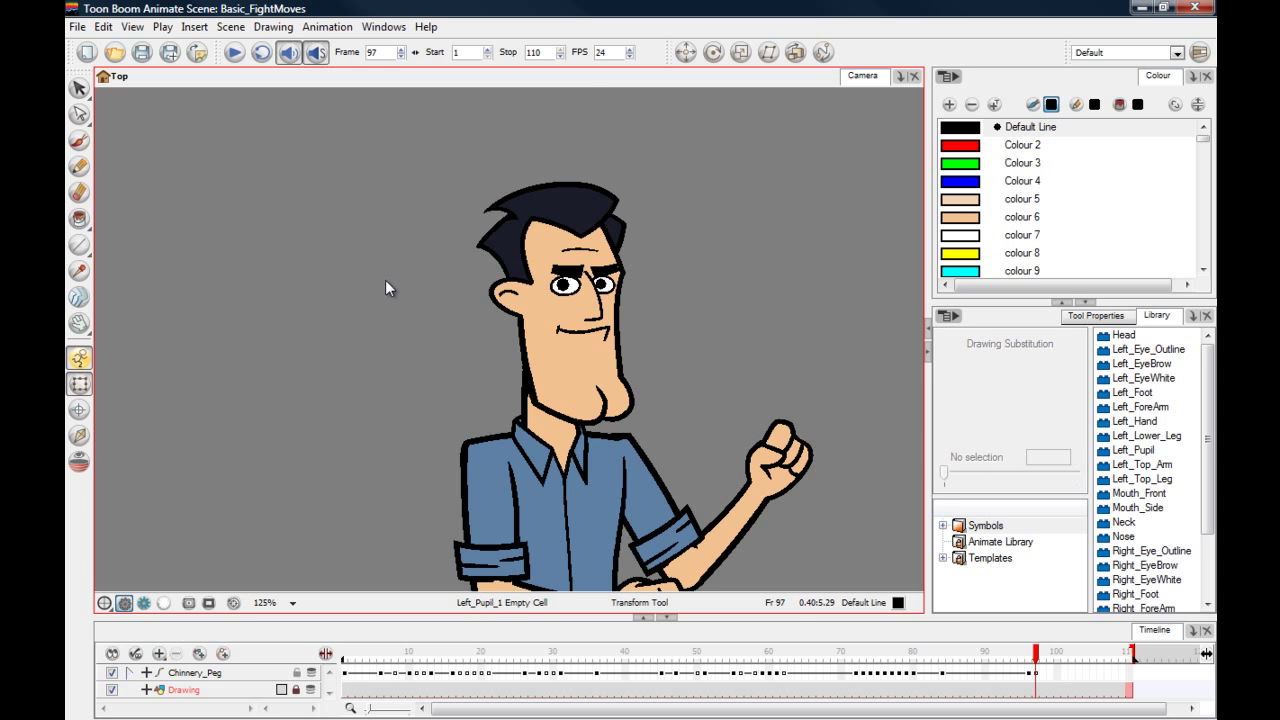
# Rotate the right and left eyebrows so both sit level.
pyautogui.click(561, 277)
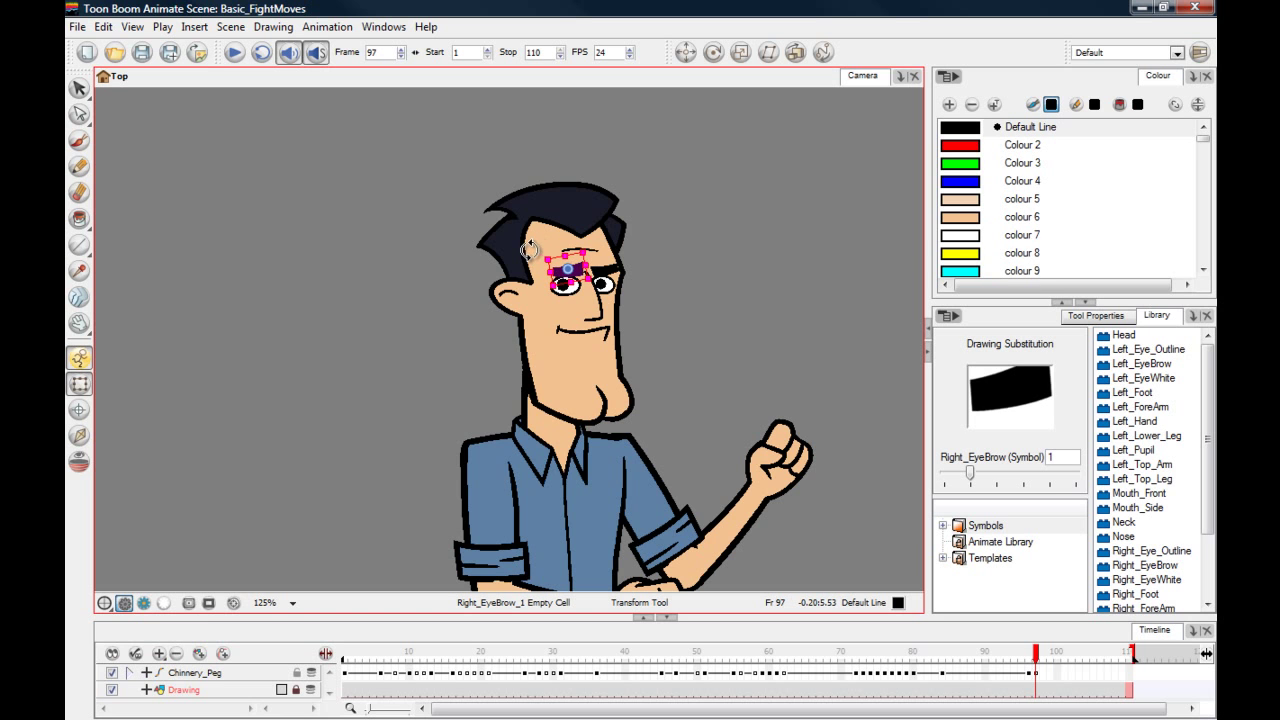
pyautogui.moveTo(529, 250); pyautogui.dragTo(534, 262)
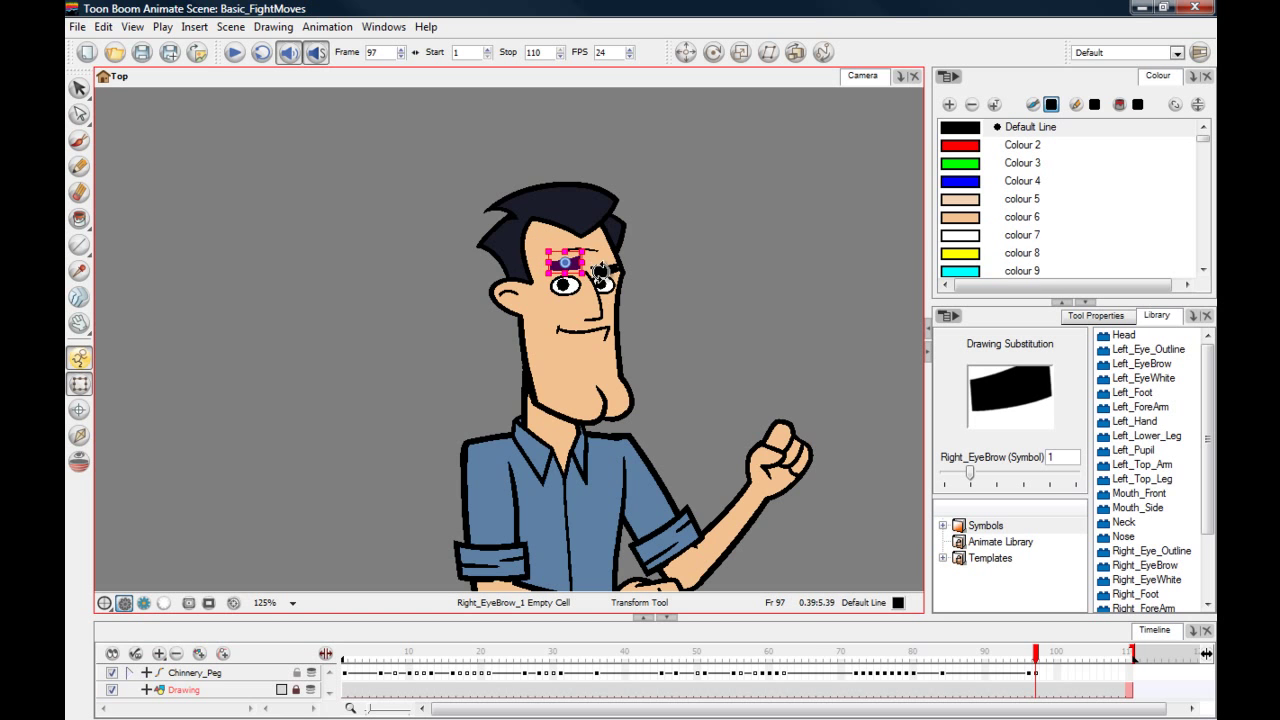
pyautogui.click(661, 258)
pyautogui.click(603, 266)
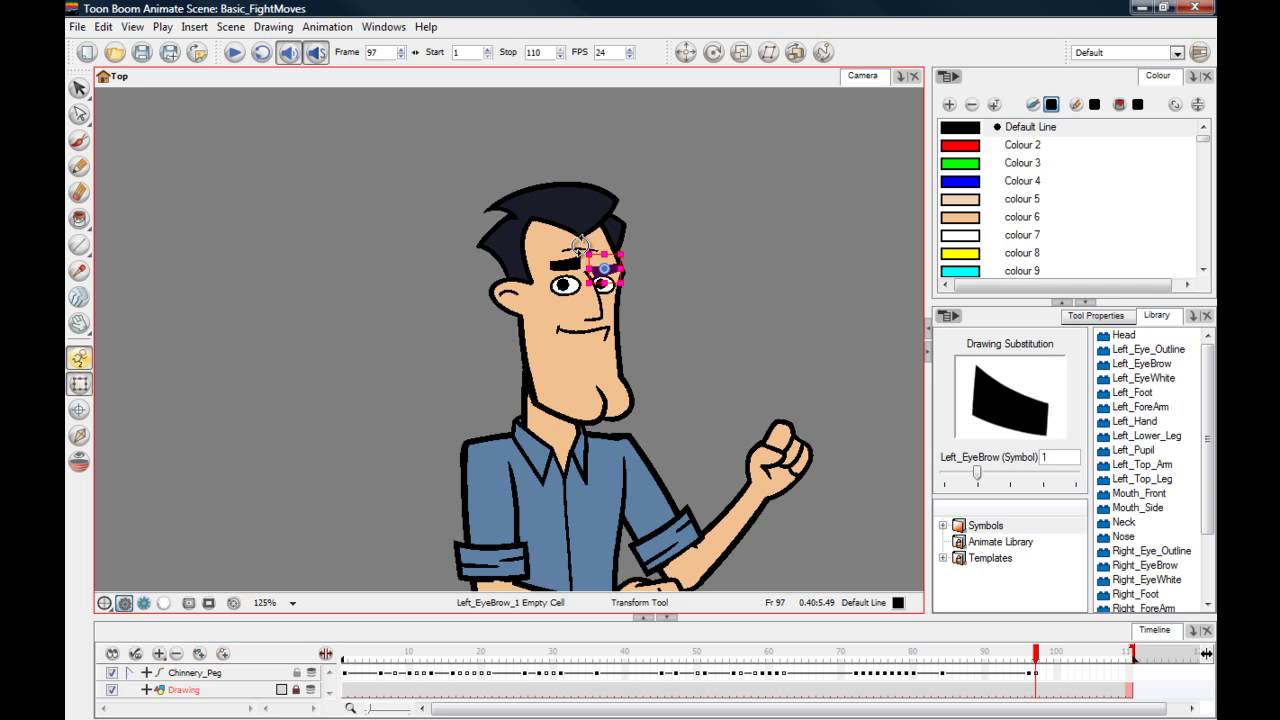
pyautogui.moveTo(580, 245); pyautogui.dragTo(504, 262)
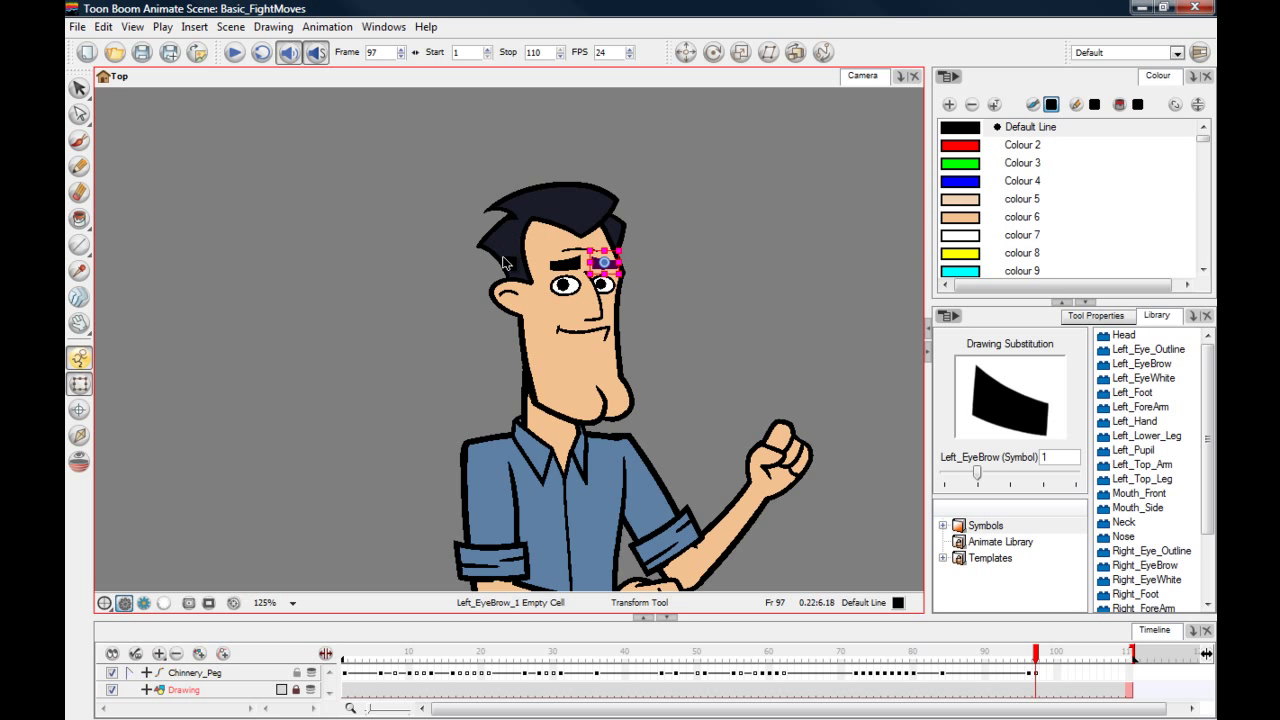
pyautogui.click(443, 276)
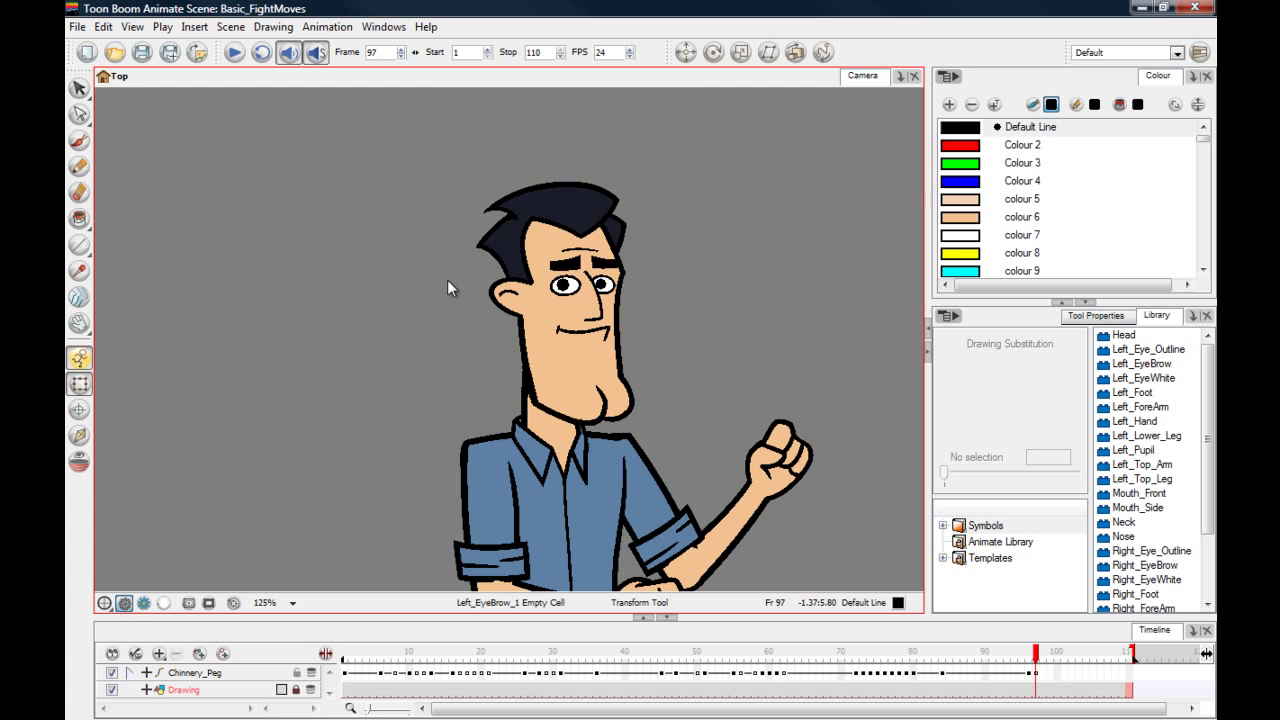
# Swap both eyes to their closed drawings at frame 101.
pyautogui.click(1037, 673)
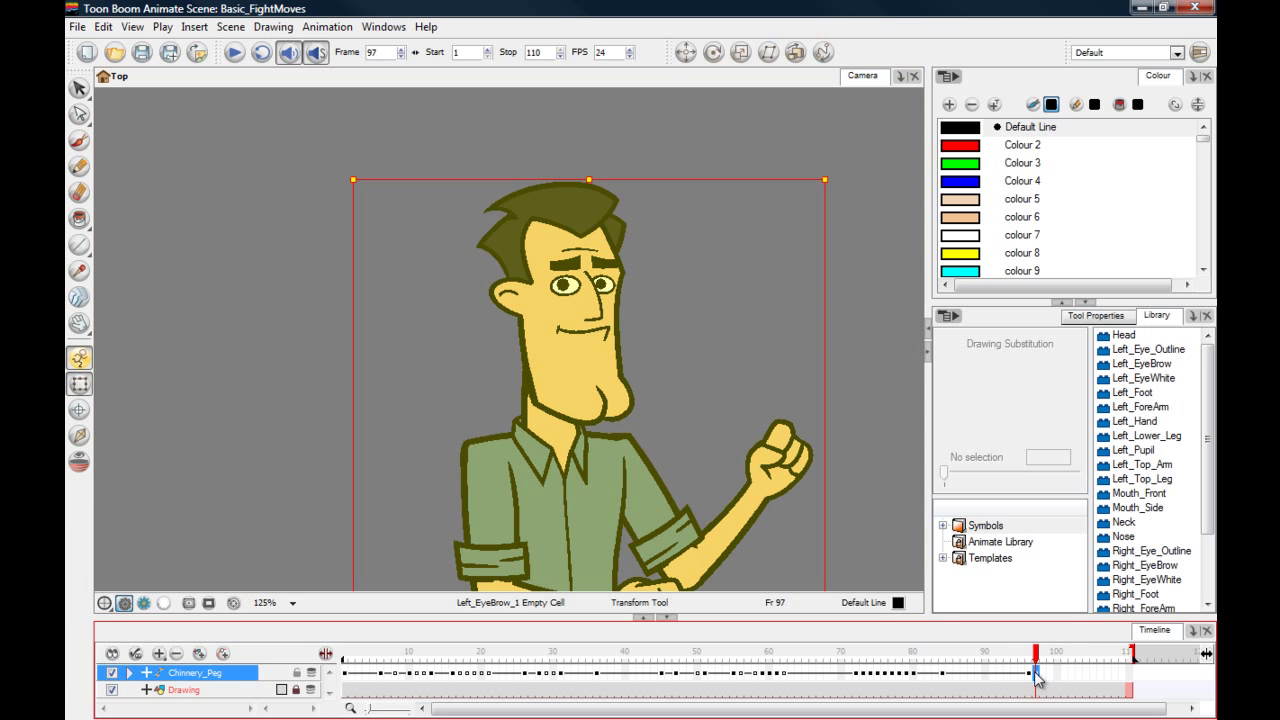
pyautogui.click(1066, 675)
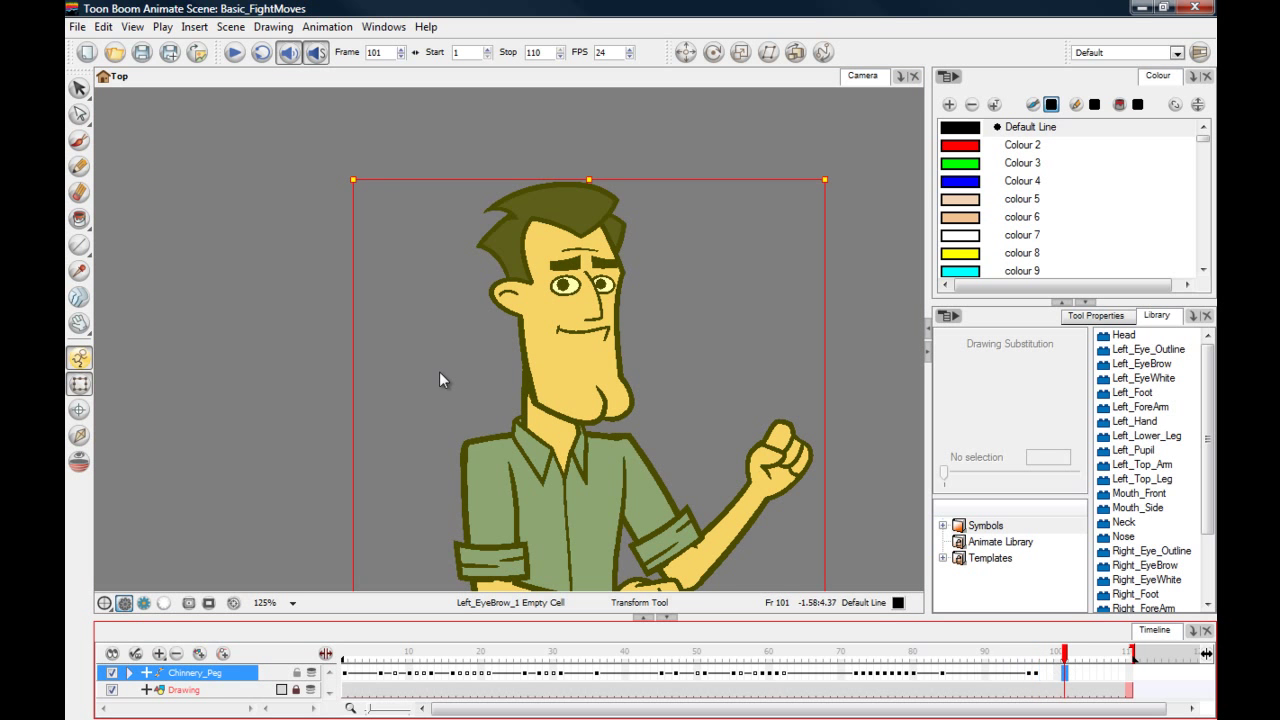
pyautogui.click(254, 266)
pyautogui.click(556, 298)
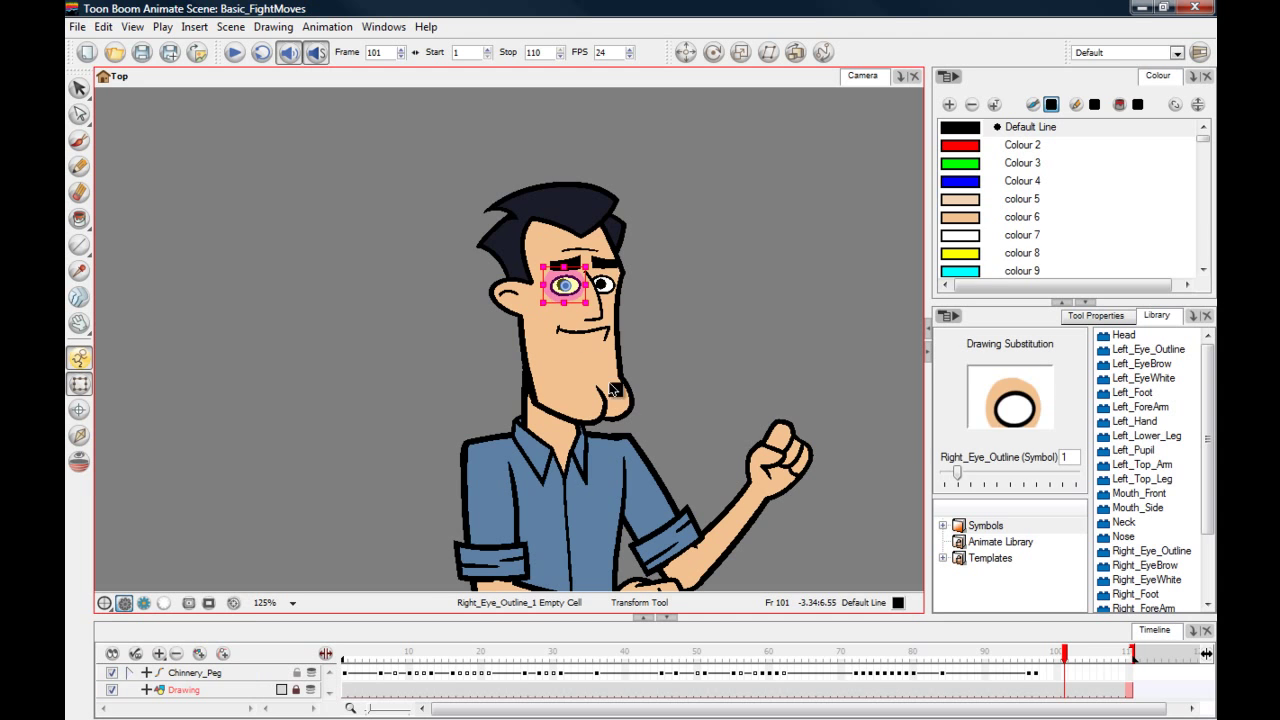
pyautogui.moveTo(963, 476); pyautogui.dragTo(1010, 478)
pyautogui.click(810, 410)
pyautogui.click(603, 285)
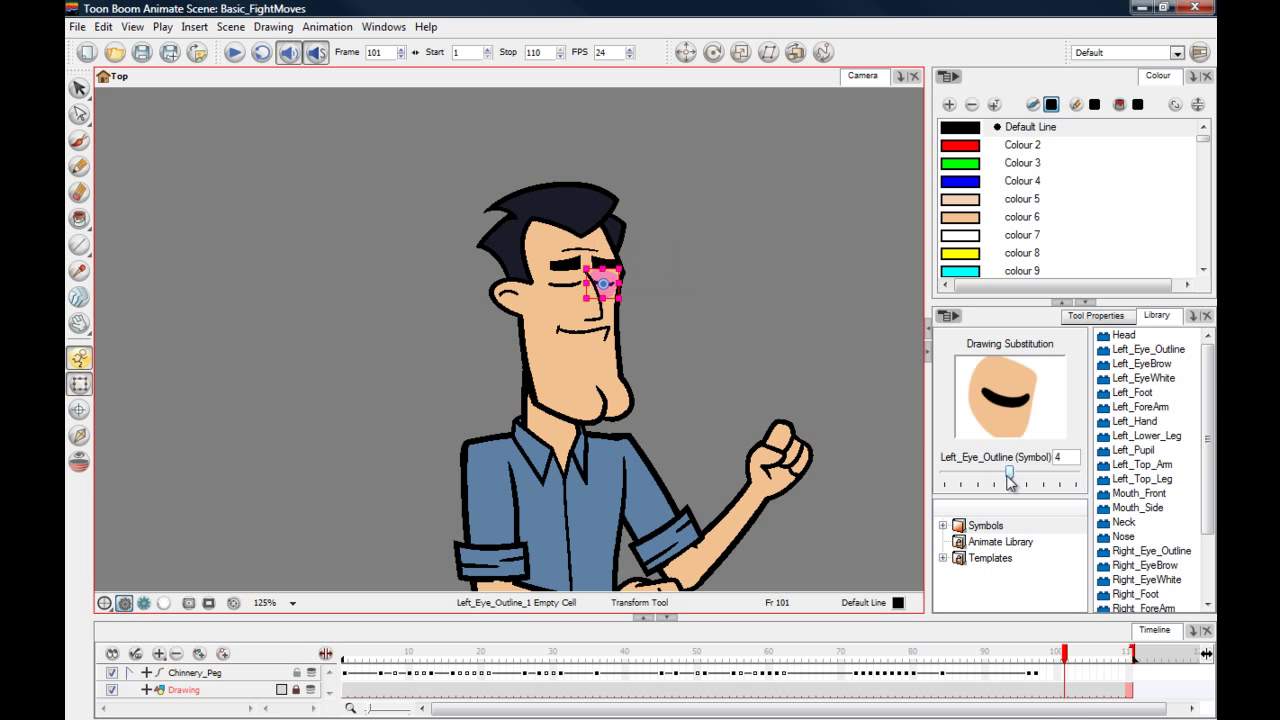
pyautogui.click(755, 379)
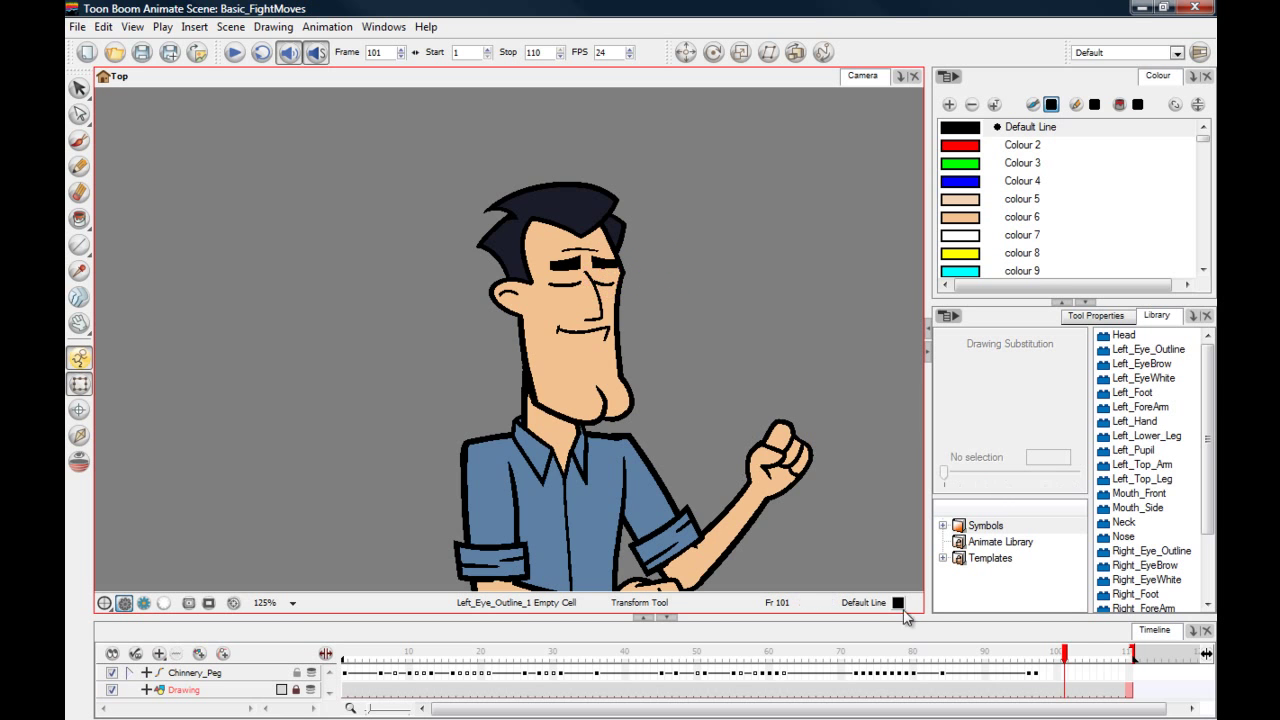
# Reopen the right and left eyes at frame 102.
pyautogui.click(1059, 652)
pyautogui.moveTo(1061, 654); pyautogui.dragTo(1073, 654)
pyautogui.click(565, 288)
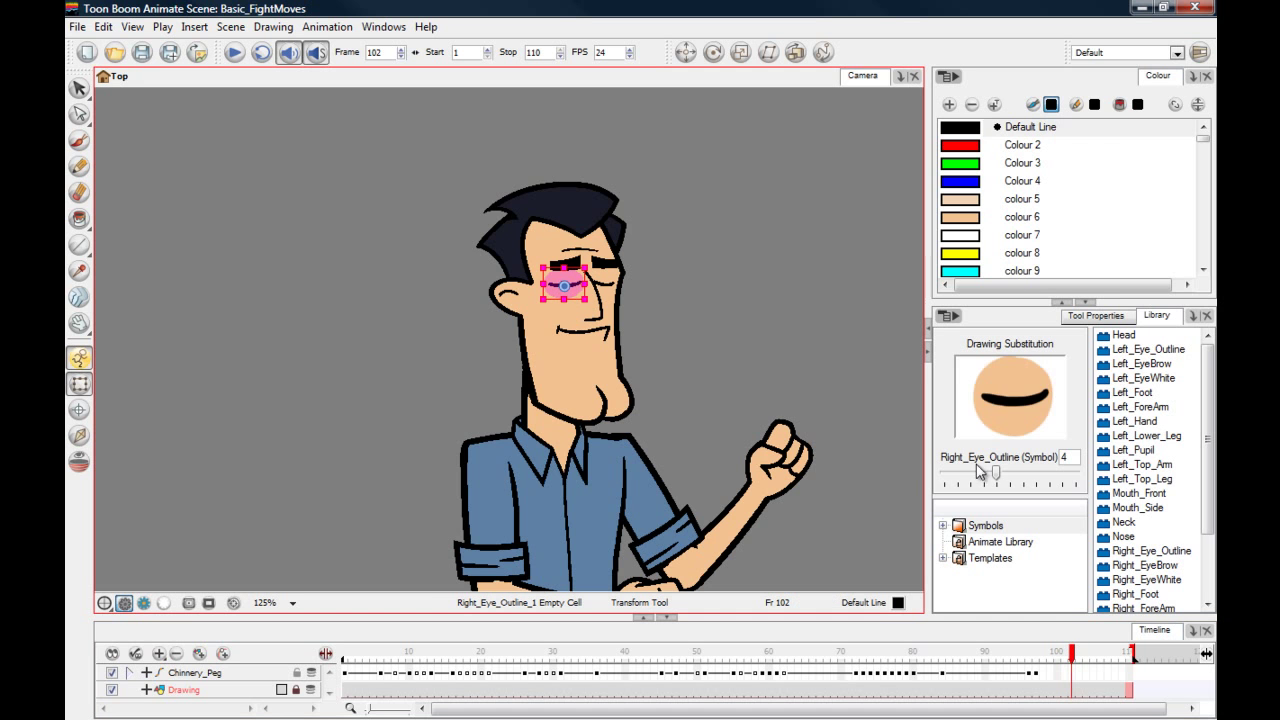
pyautogui.moveTo(978, 478); pyautogui.dragTo(960, 474)
pyautogui.click(634, 314)
pyautogui.click(606, 287)
pyautogui.click(902, 458)
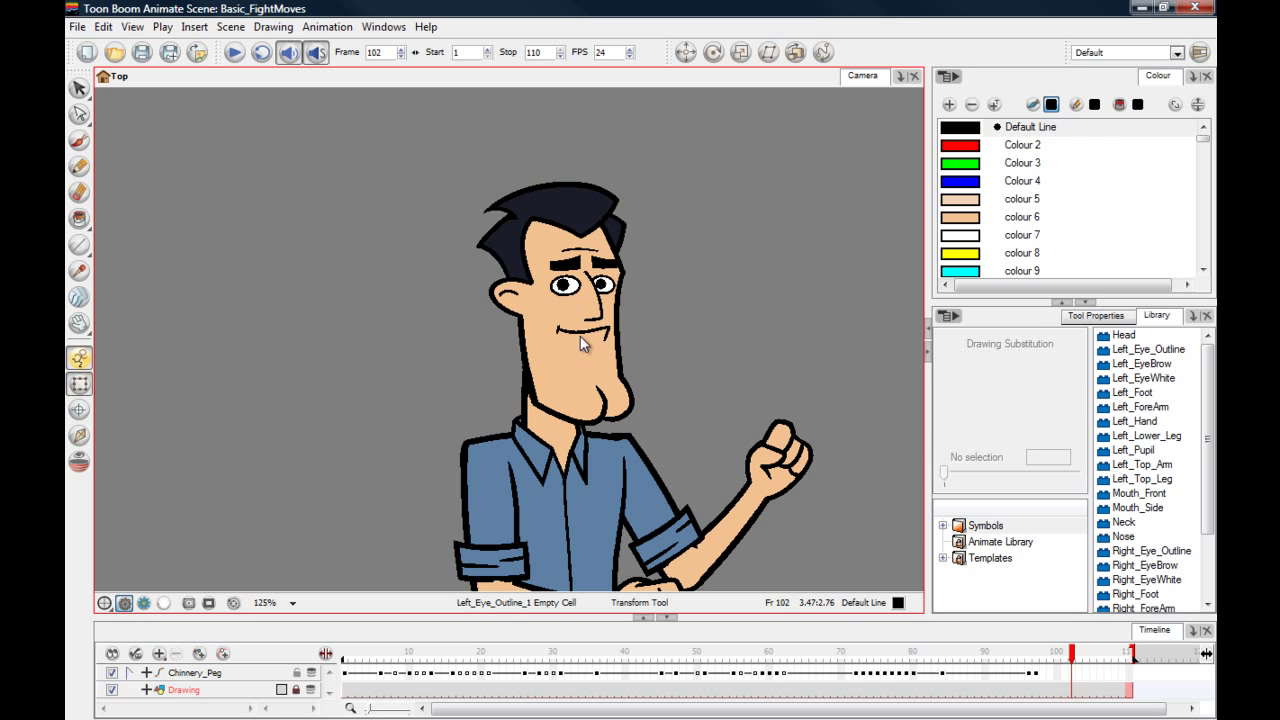
# Change Mouth_Front at frame 105 to drawing 3, a wide toothy grin.
pyautogui.click(597, 360)
pyautogui.moveTo(1074, 654); pyautogui.dragTo(1093, 655)
pyautogui.click(586, 363)
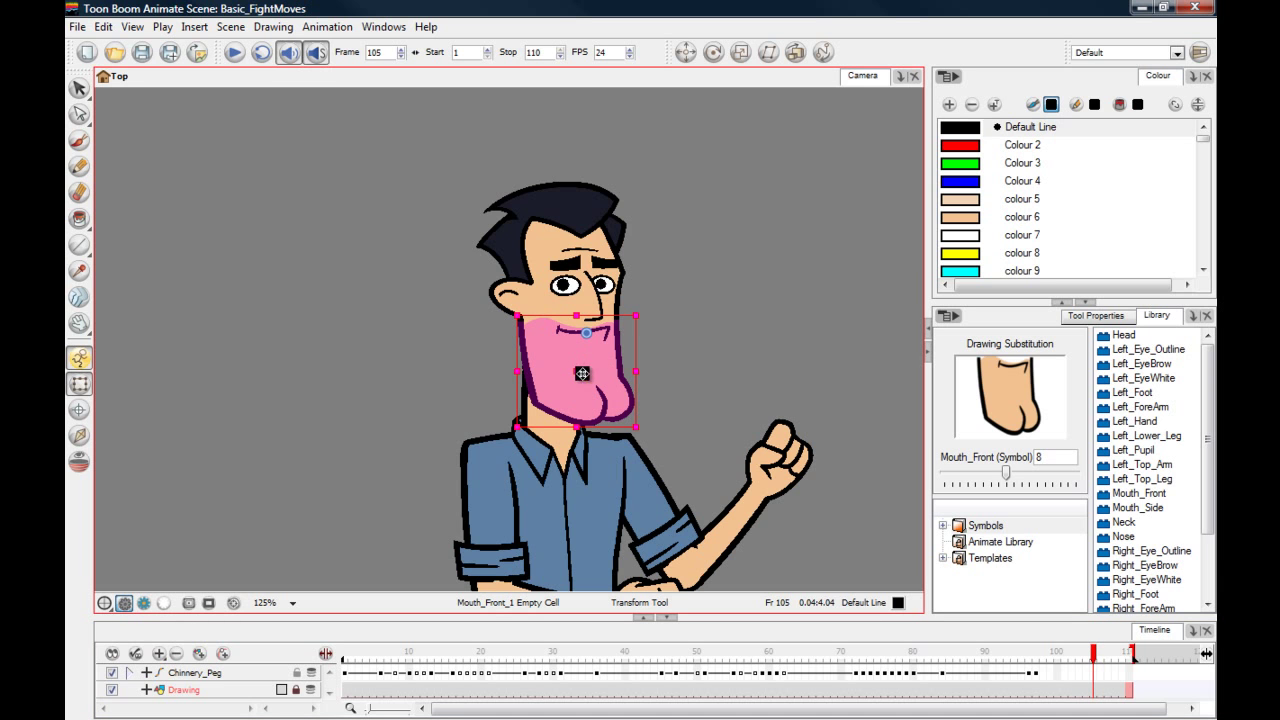
pyautogui.moveTo(1006, 473); pyautogui.dragTo(968, 478)
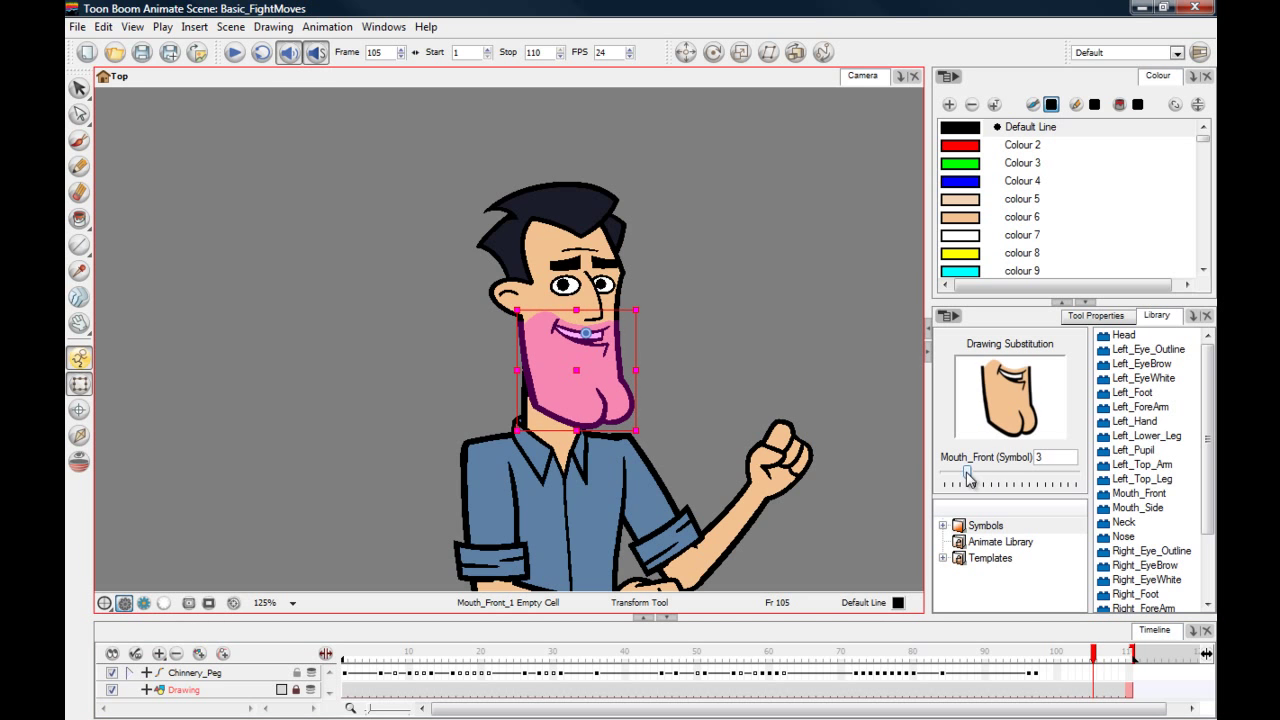
pyautogui.click(743, 386)
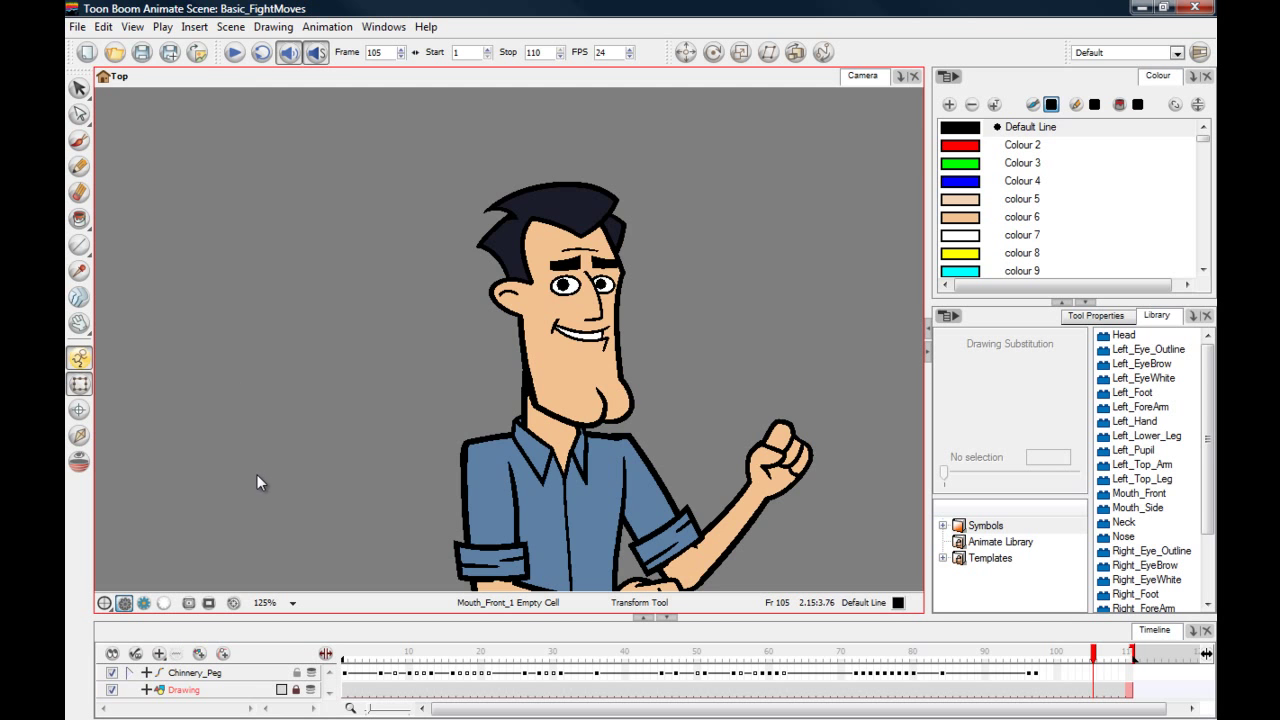
# Zoom and pan to frame the whole man, play the scene from frame 1, then return to the start.
pyautogui.press('2')
pyautogui.press('2')
pyautogui.press('2')
pyautogui.press('2')
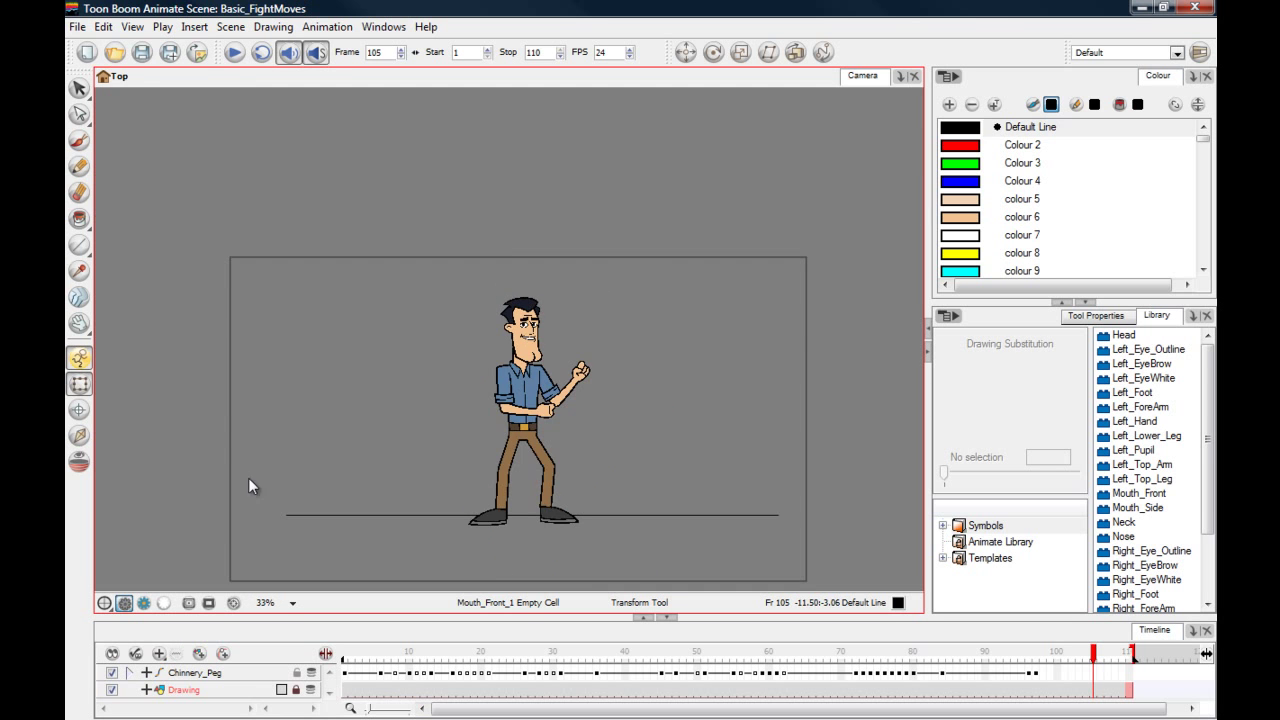
pyautogui.moveTo(249, 478); pyautogui.dragTo(217, 404)
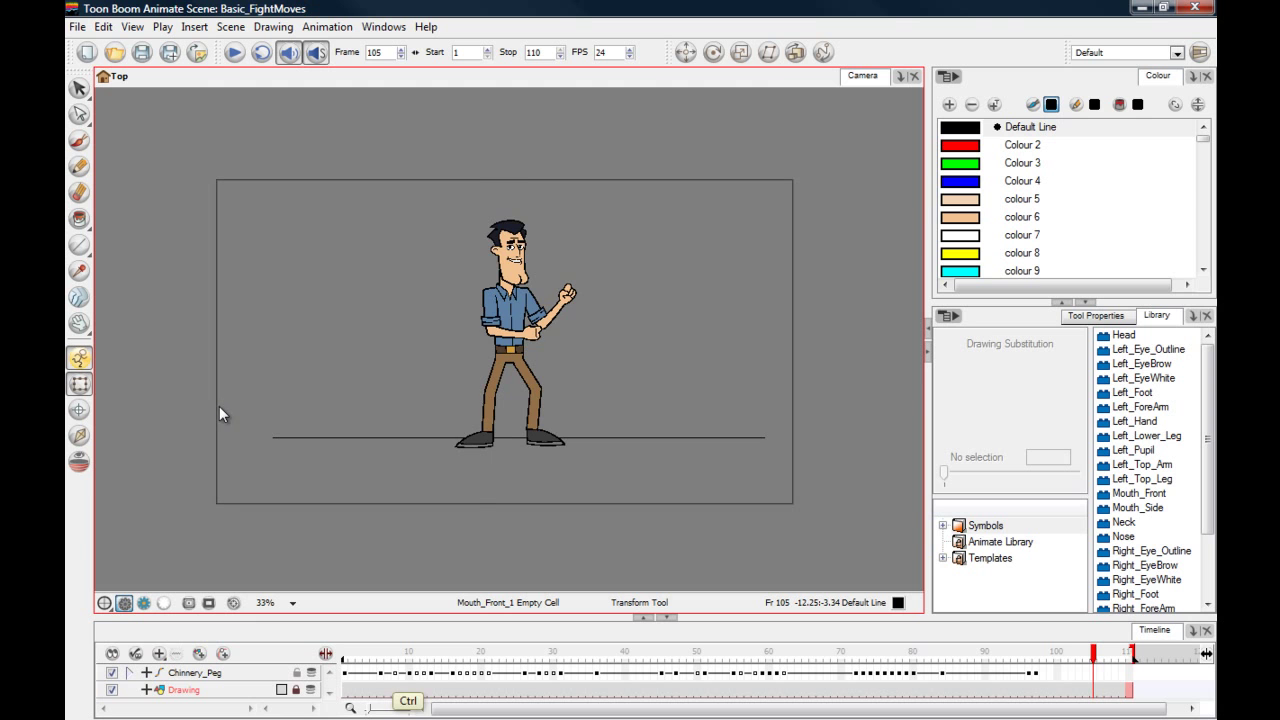
pyautogui.press('1')
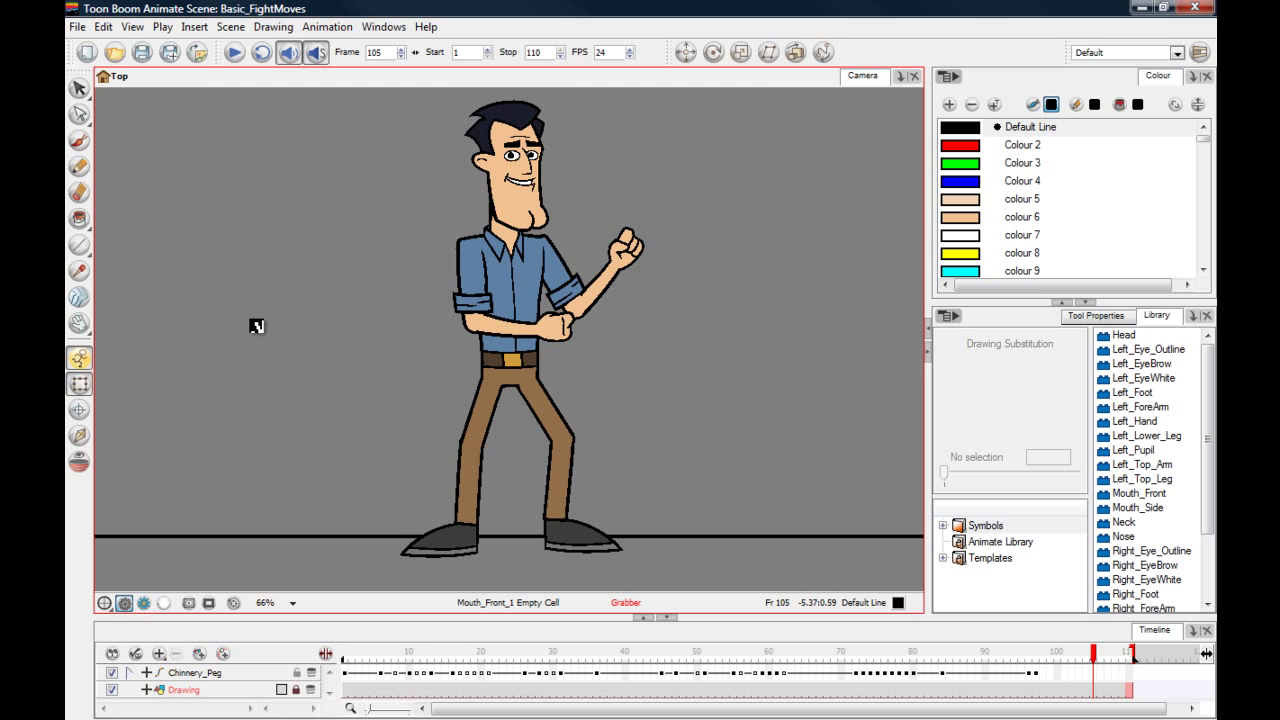
pyautogui.moveTo(251, 326); pyautogui.dragTo(255, 348)
pyautogui.click(345, 651)
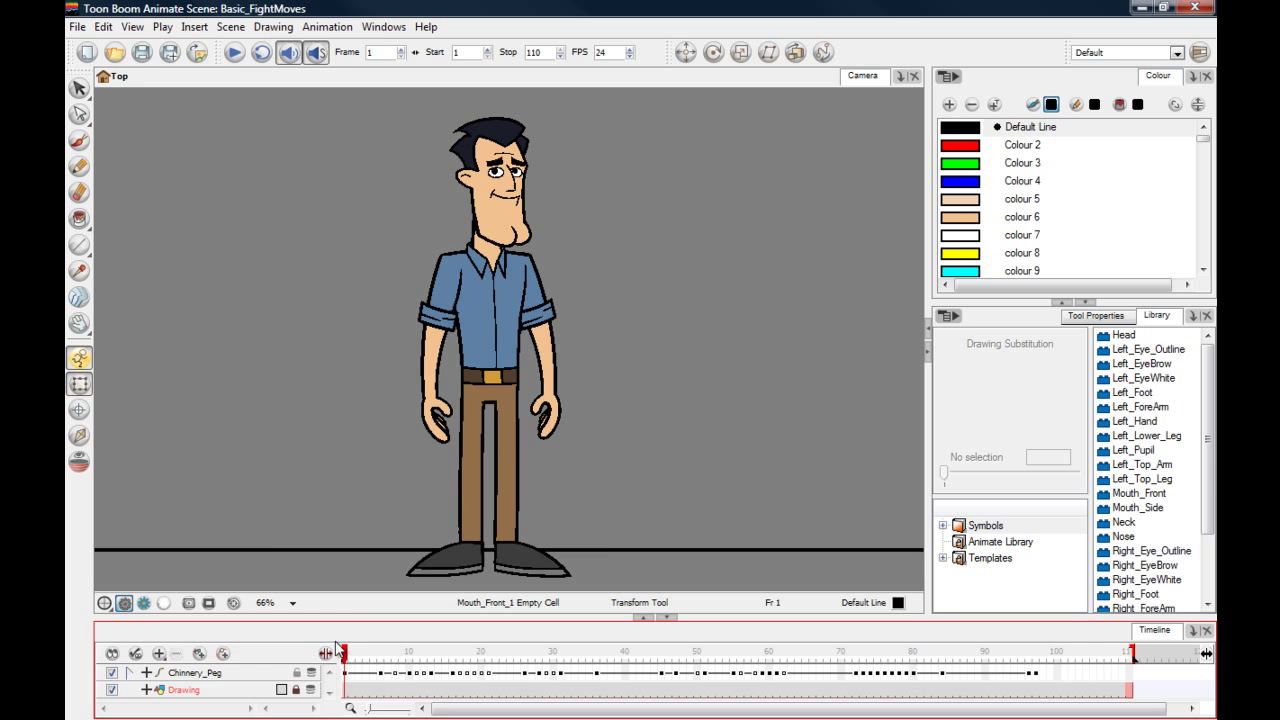
pyautogui.click(234, 52)
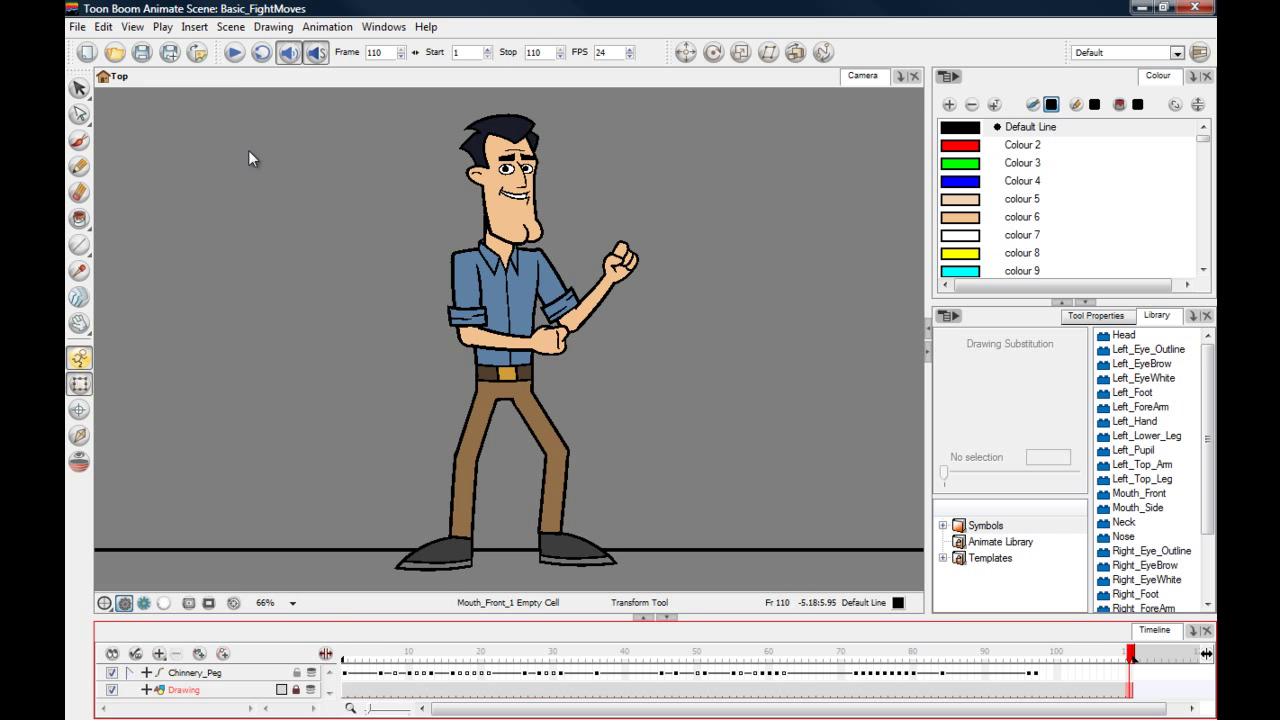
pyautogui.hotkey('shift', ',')
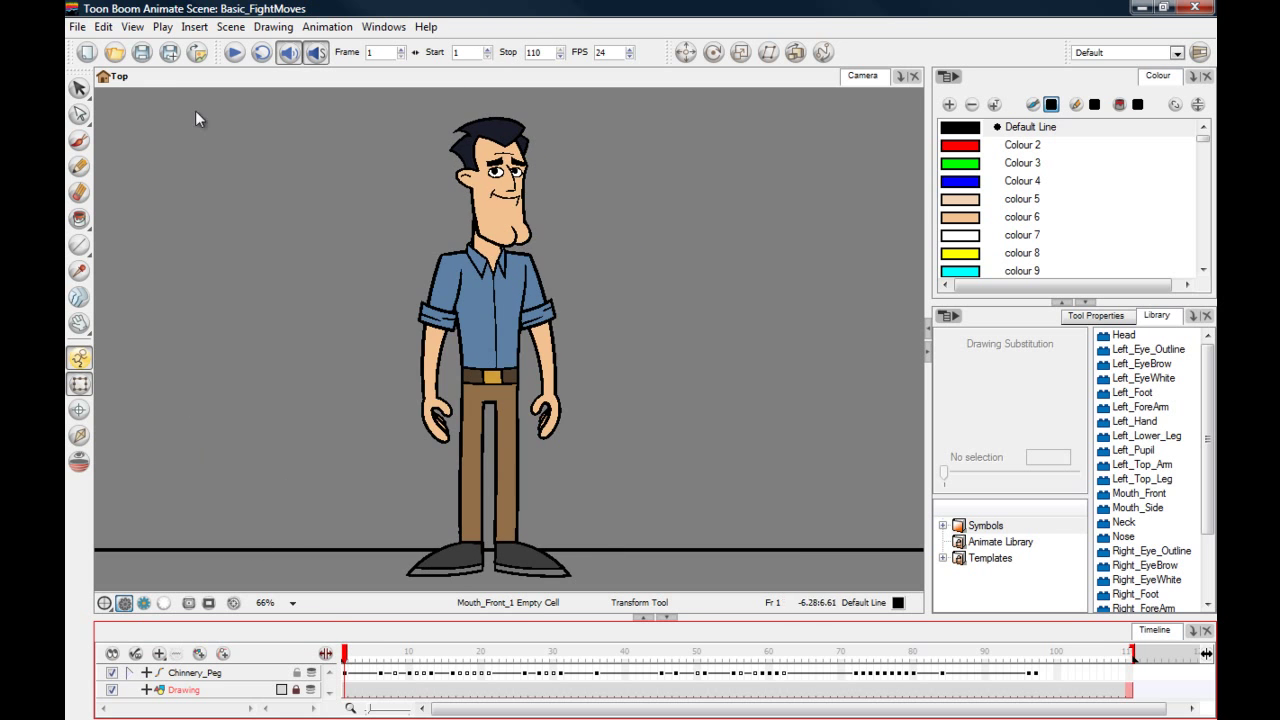
# Play the full 110-frame animation through to the grinning fighting stance.
pyautogui.click(230, 54)
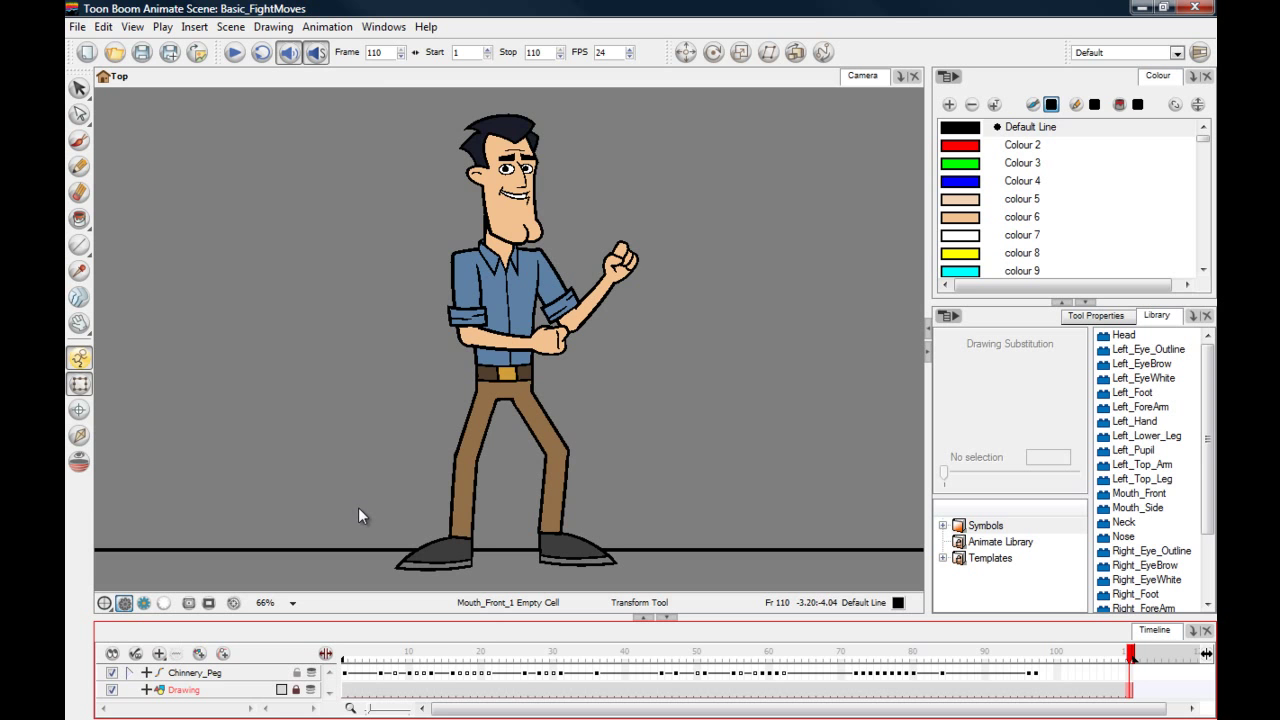
# Scrub to frame 69 and try another drawing for the right upper leg.
pyautogui.click(474, 652)
pyautogui.moveTo(474, 655); pyautogui.dragTo(834, 655)
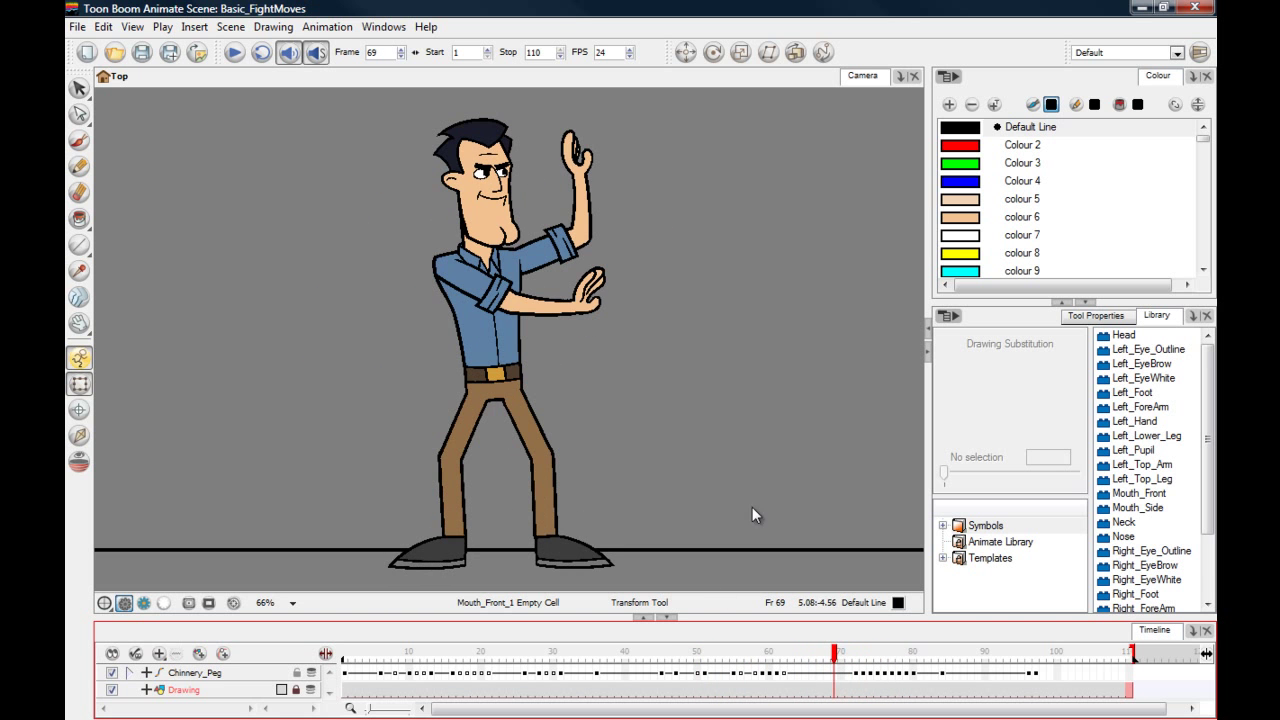
pyautogui.click(469, 424)
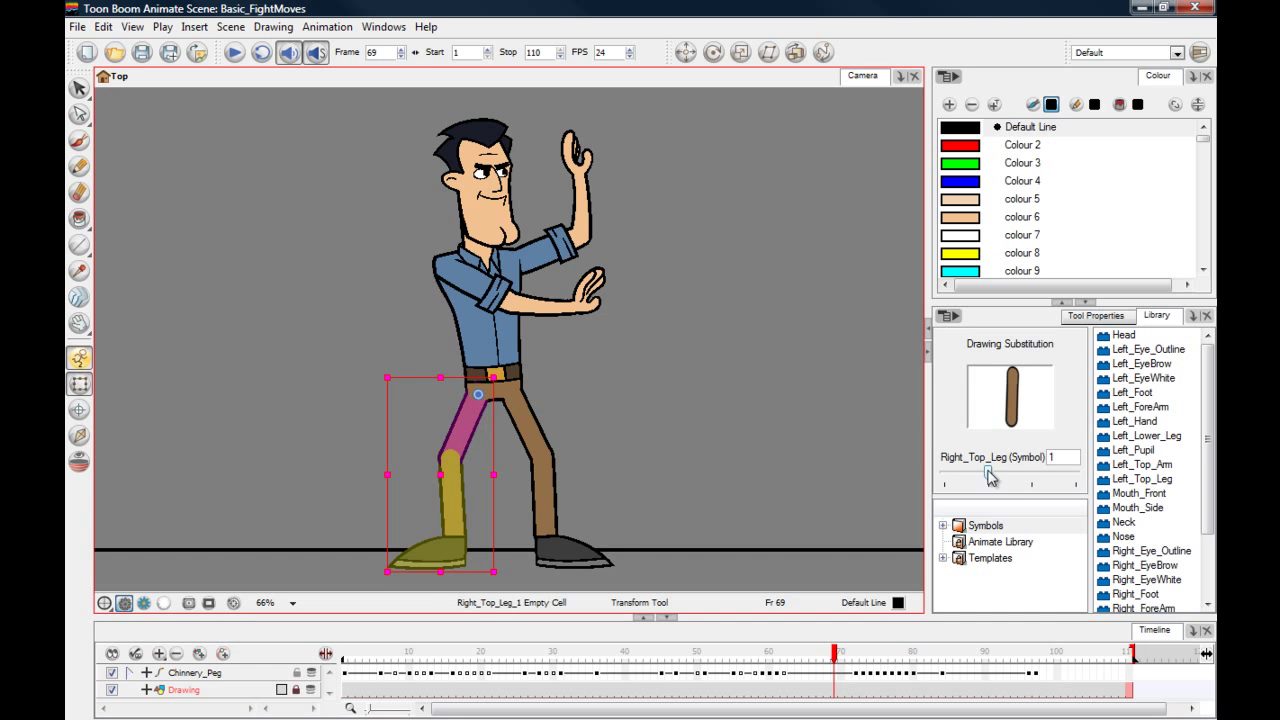
pyautogui.moveTo(989, 474)
pyautogui.mouseDown()
pyautogui.moveTo(1072, 482)
pyautogui.moveTo(963, 482)
pyautogui.moveTo(1052, 482)
pyautogui.moveTo(952, 452)
pyautogui.mouseUp()
pyautogui.click(656, 359)
# Swap the head drawing, restore the original head, and return to frame 1.
pyautogui.click(471, 146)
pyautogui.click(428, 209)
pyautogui.click(458, 155)
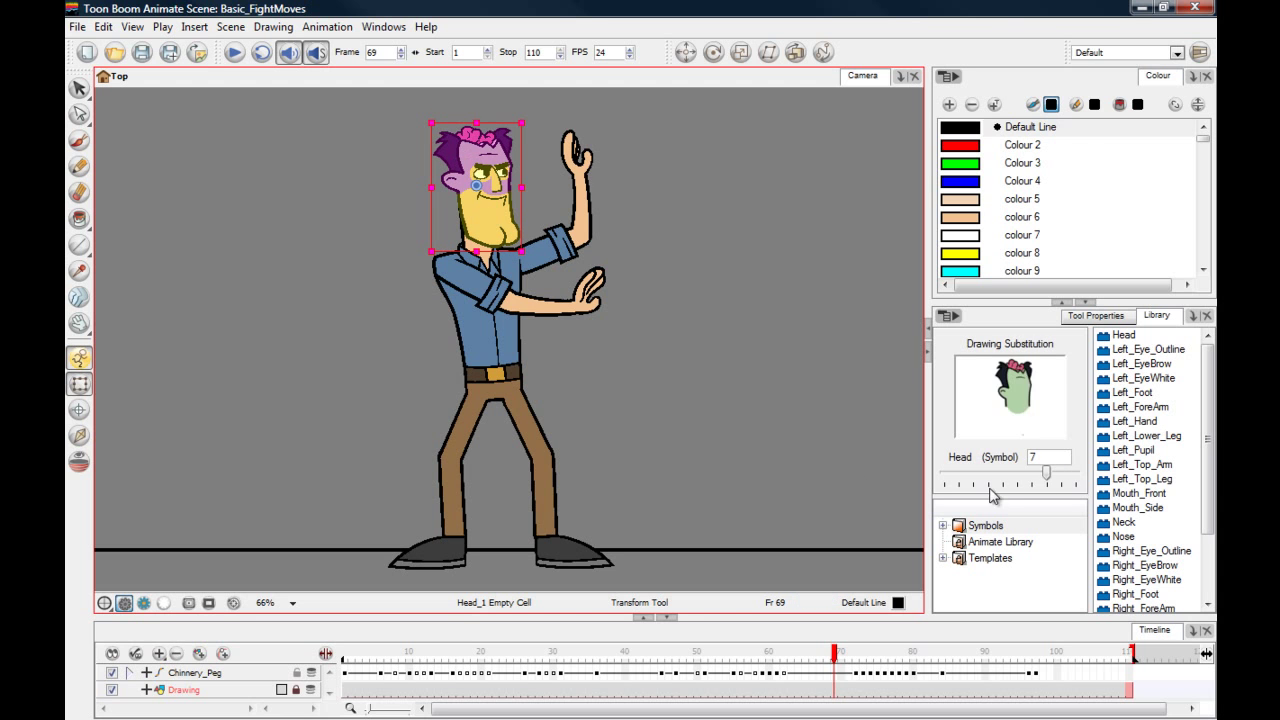
pyautogui.moveTo(1050, 474); pyautogui.dragTo(944, 474)
pyautogui.click(811, 421)
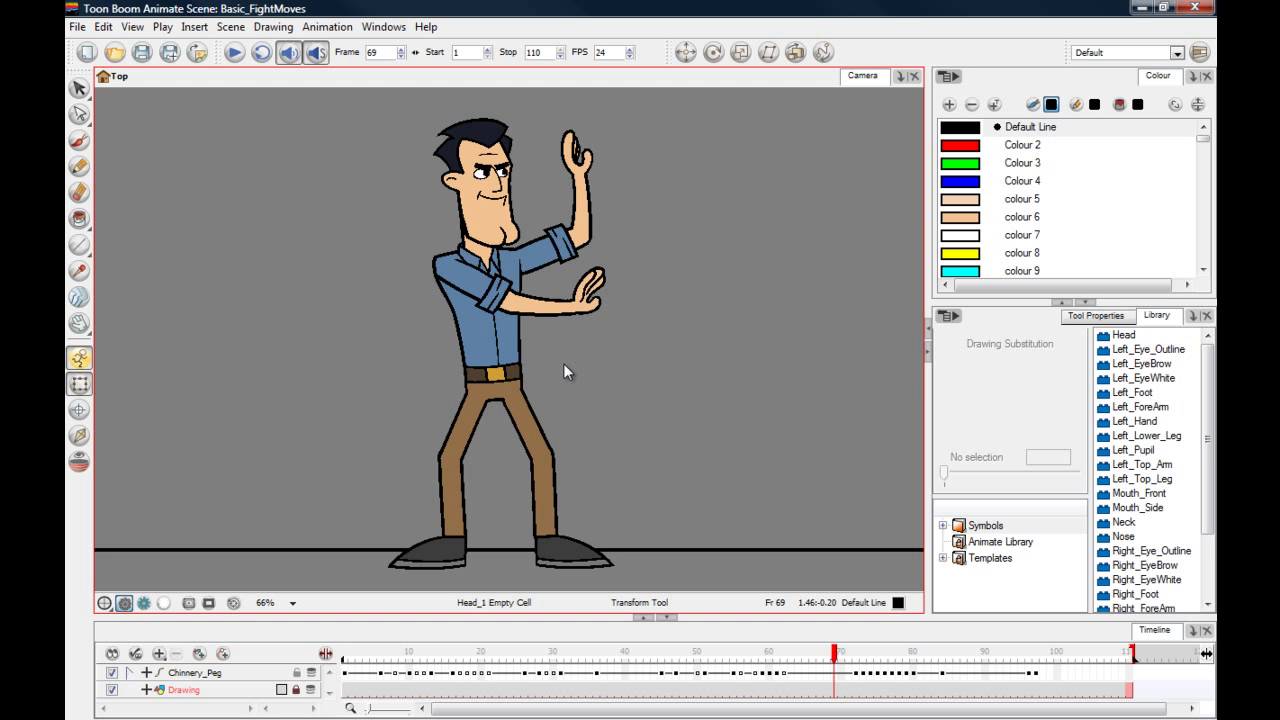
pyautogui.click(346, 653)
pyautogui.click(281, 490)
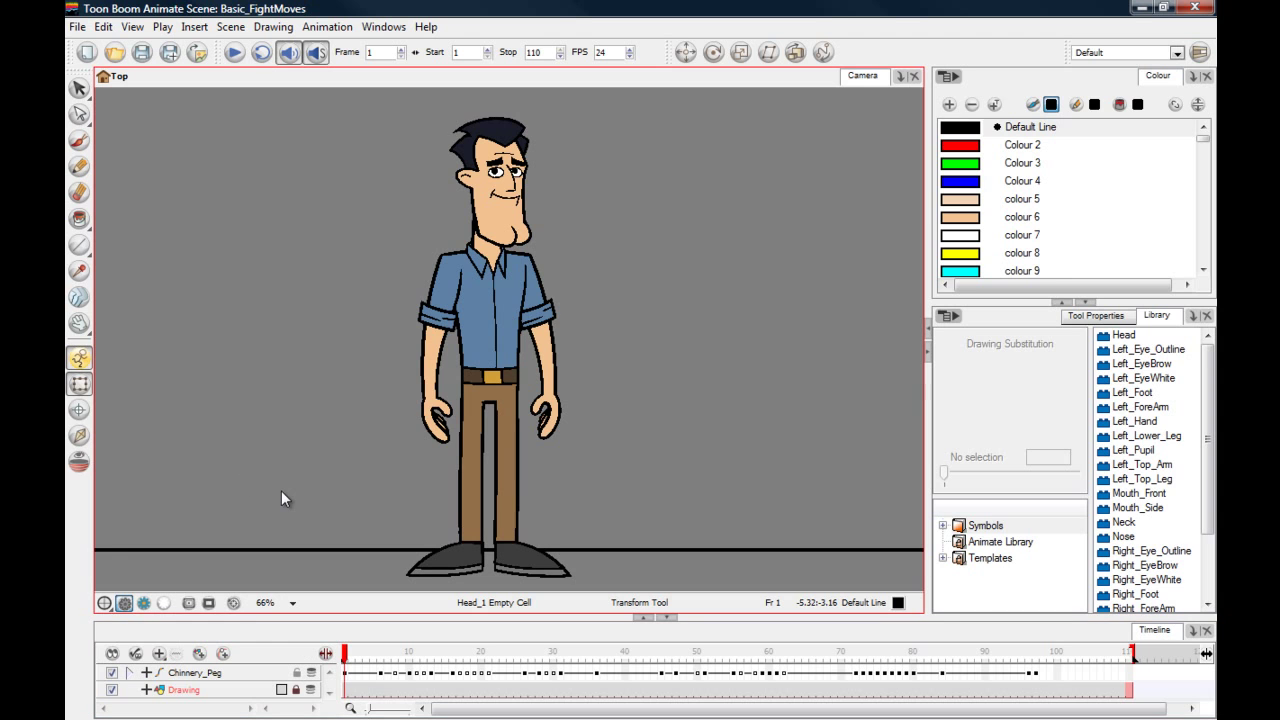